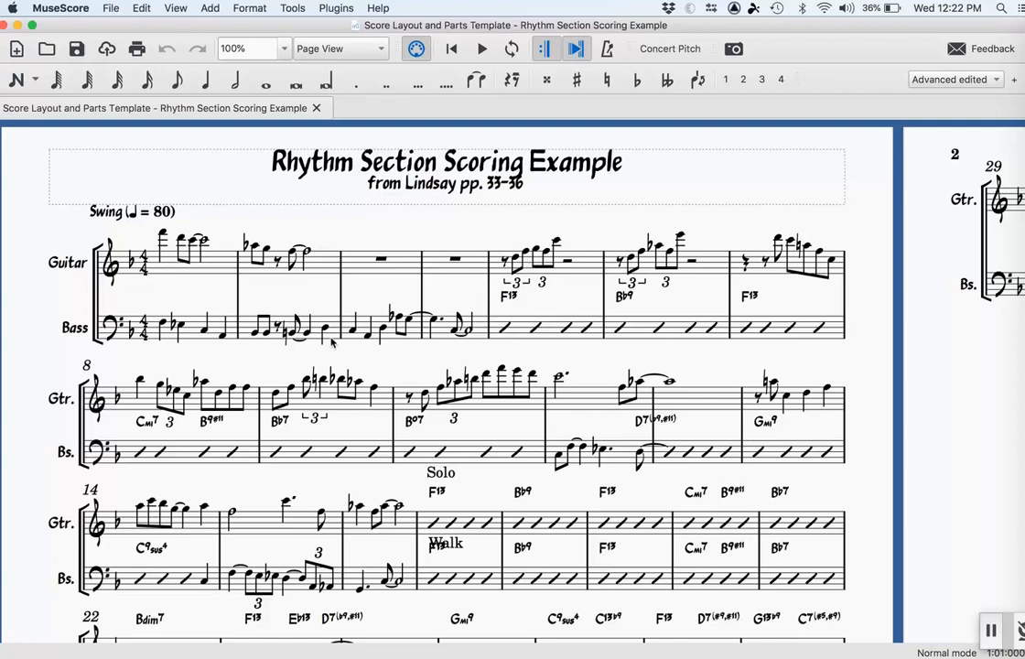
- Examine the page layout of the guitar and bass score, from the opening measures through the system at measure 22
scroll(318, 291, down, 3)
scroll(361, 330, down, 4)
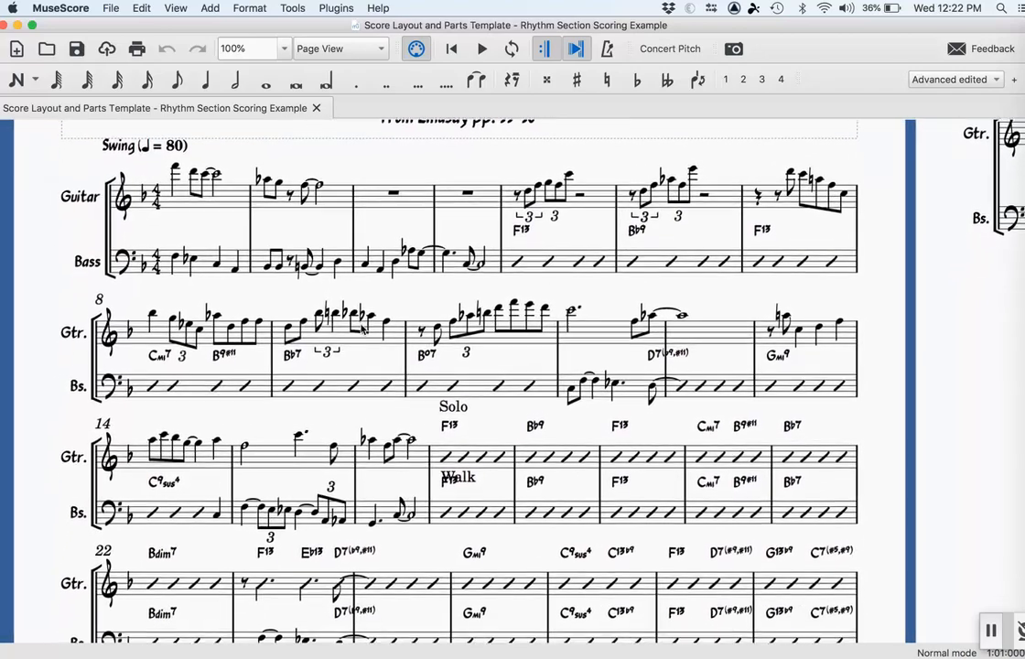
scroll(361, 330, up, 3)
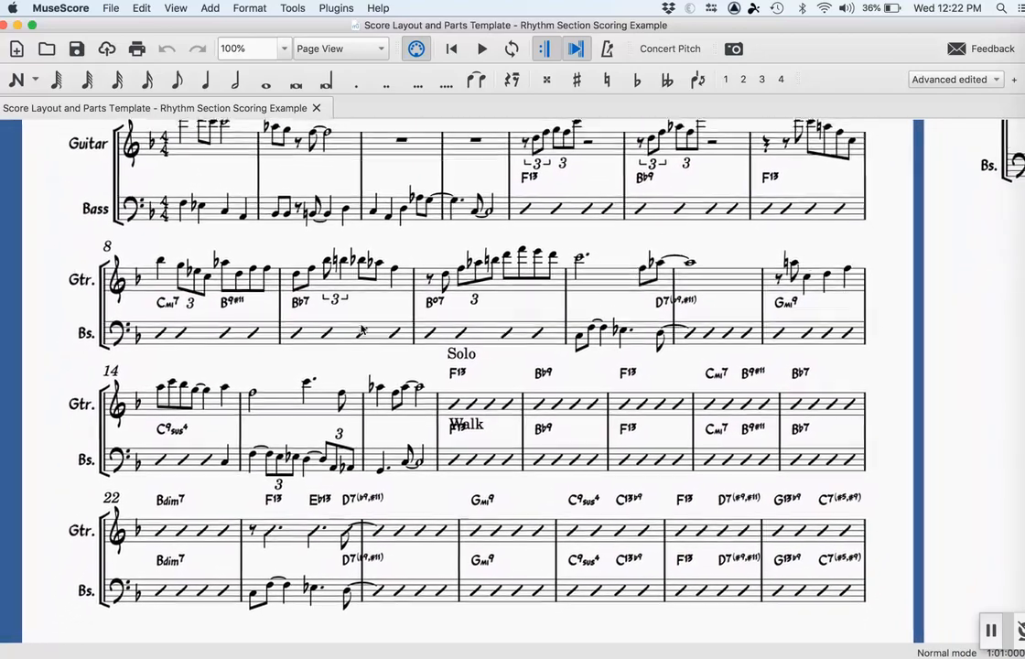
scroll(361, 329, right, 8)
scroll(362, 329, down, 5)
scroll(361, 330, down, 2)
scroll(361, 329, left, 5)
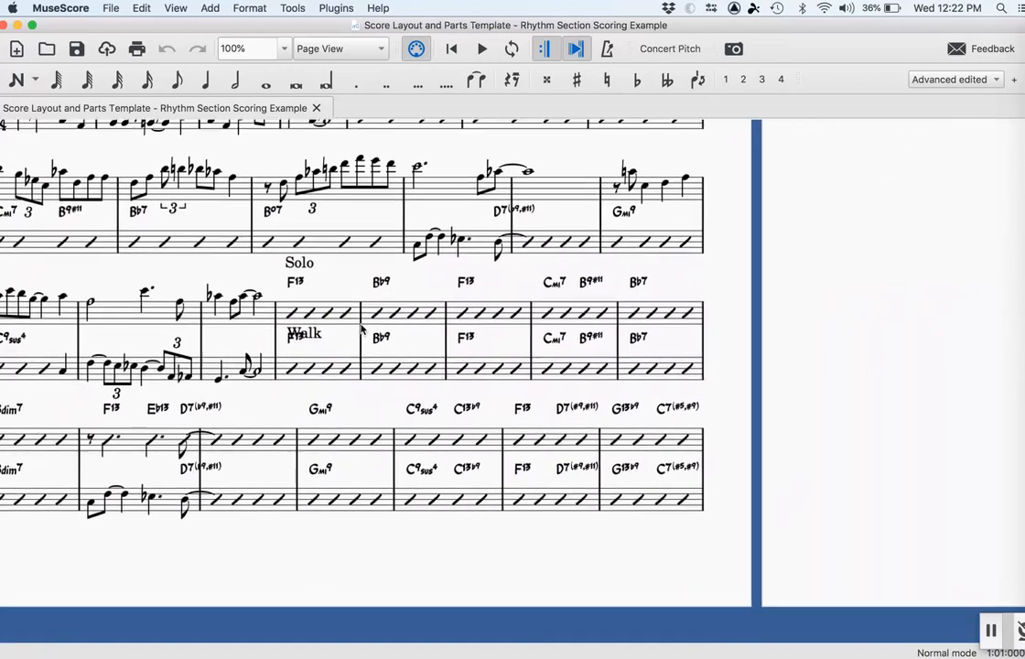
scroll(362, 329, up, 5)
scroll(362, 330, up, 1)
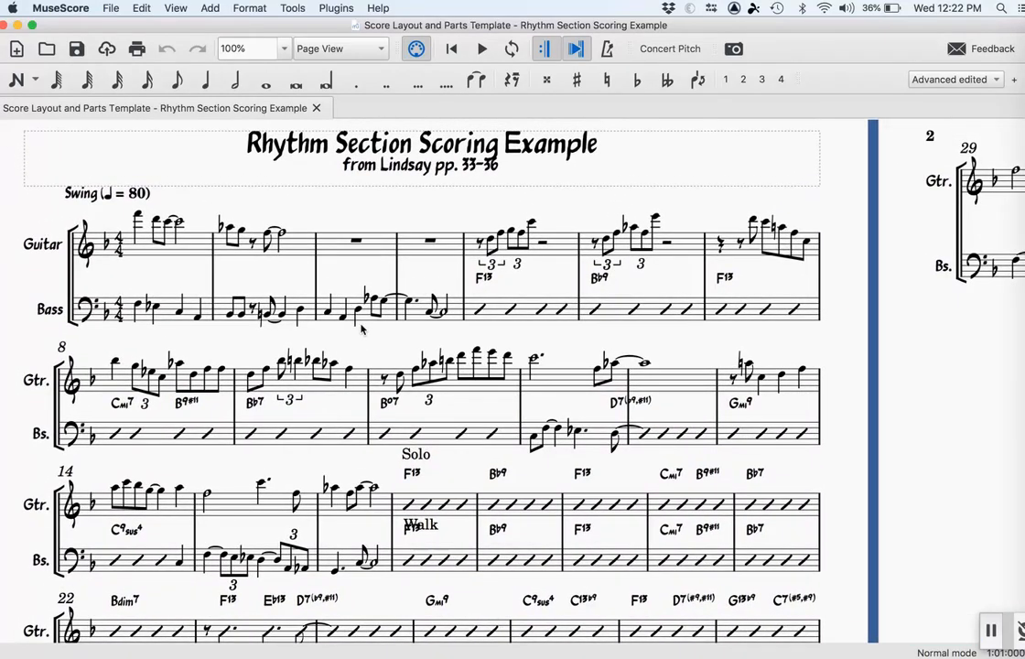
scroll(361, 328, down, 2)
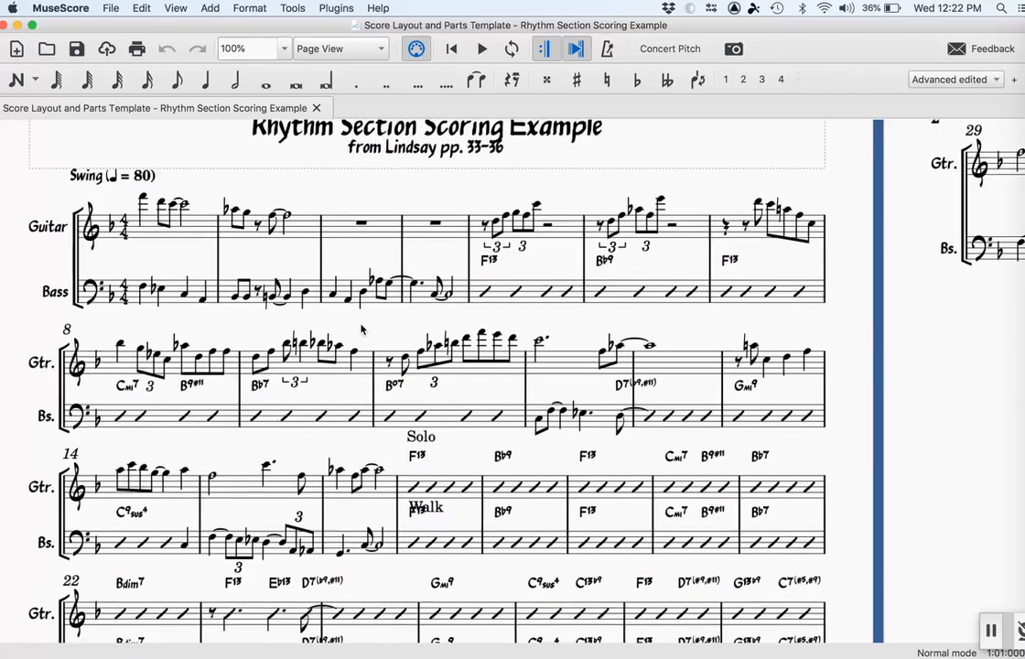
scroll(363, 332, down, 1)
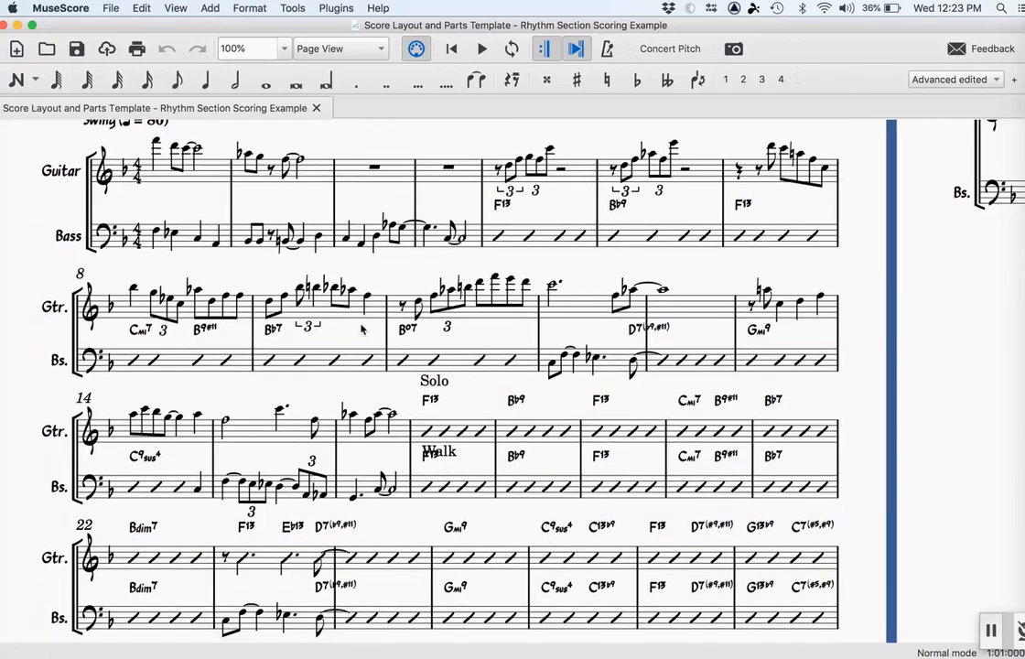
scroll(361, 330, up, 2)
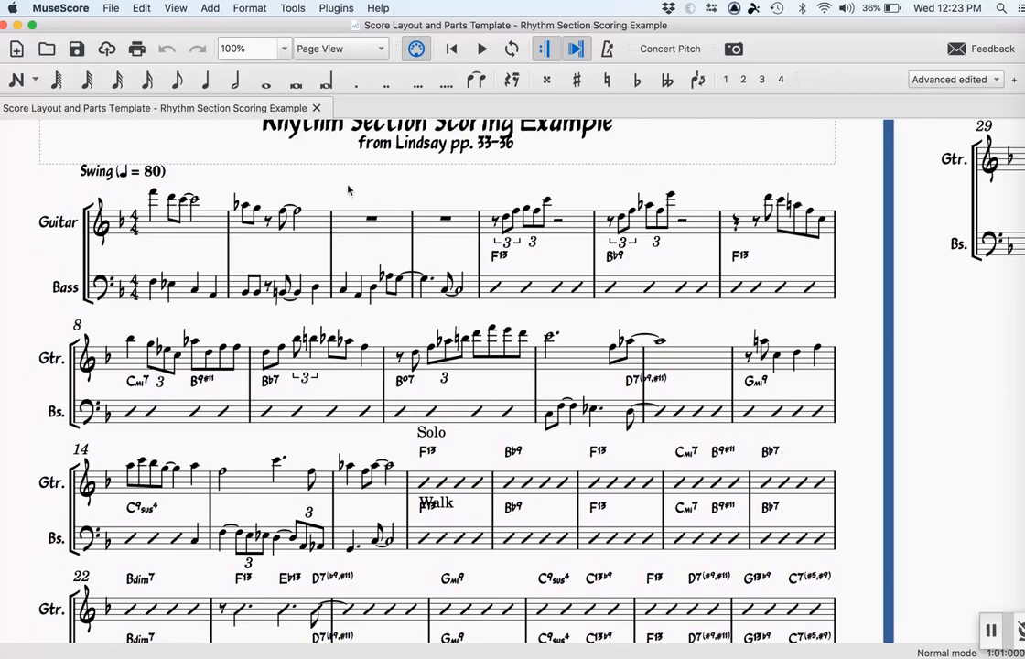
- Add system breaks every 4 measures throughout the score
click(257, 10)
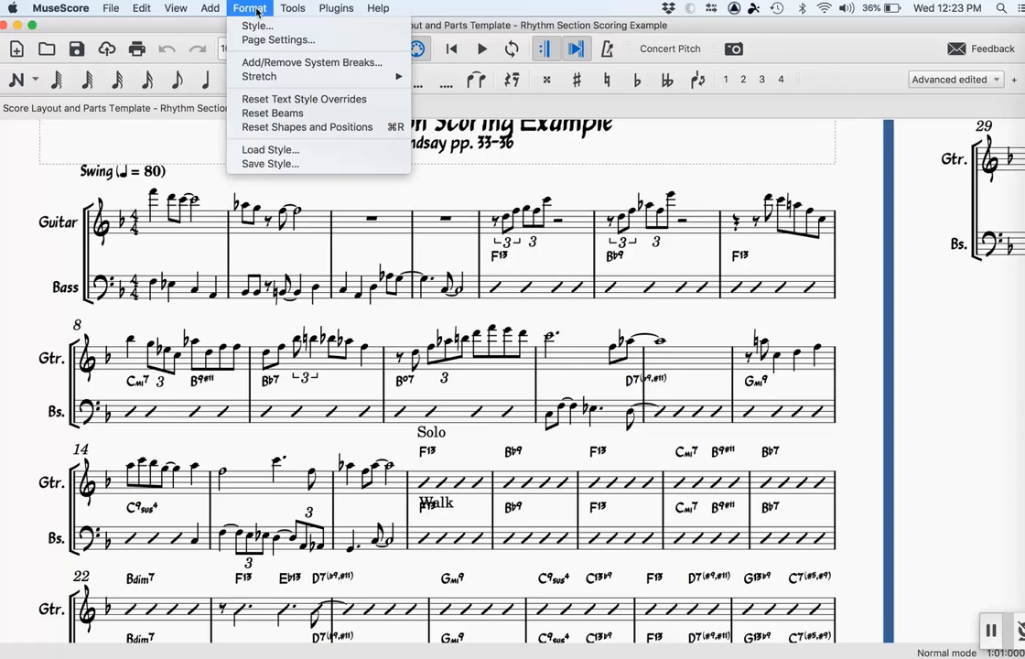
click(298, 63)
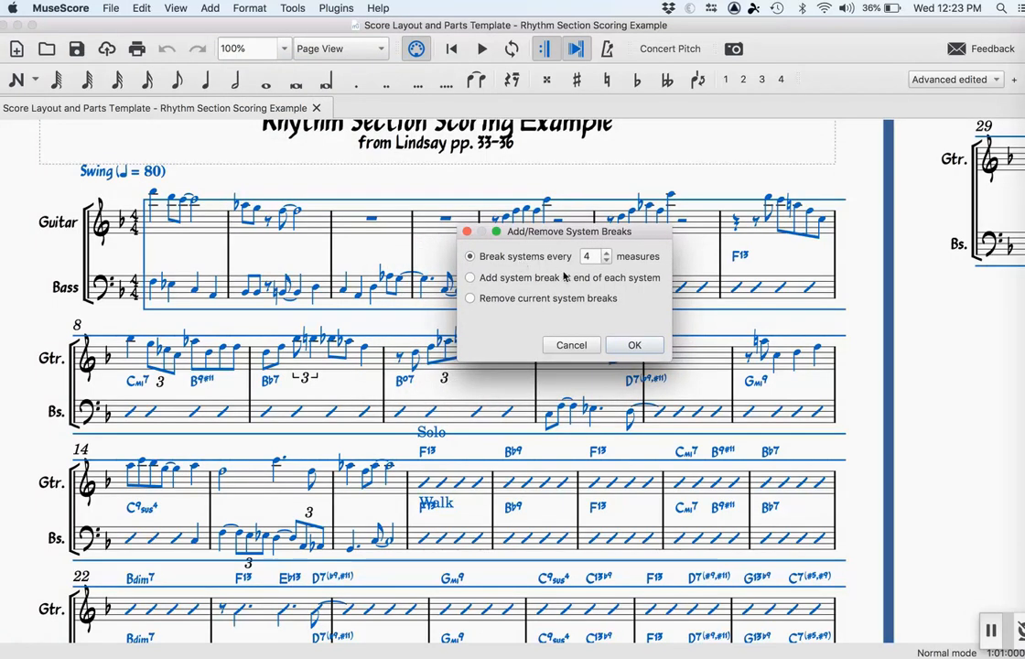
click(631, 345)
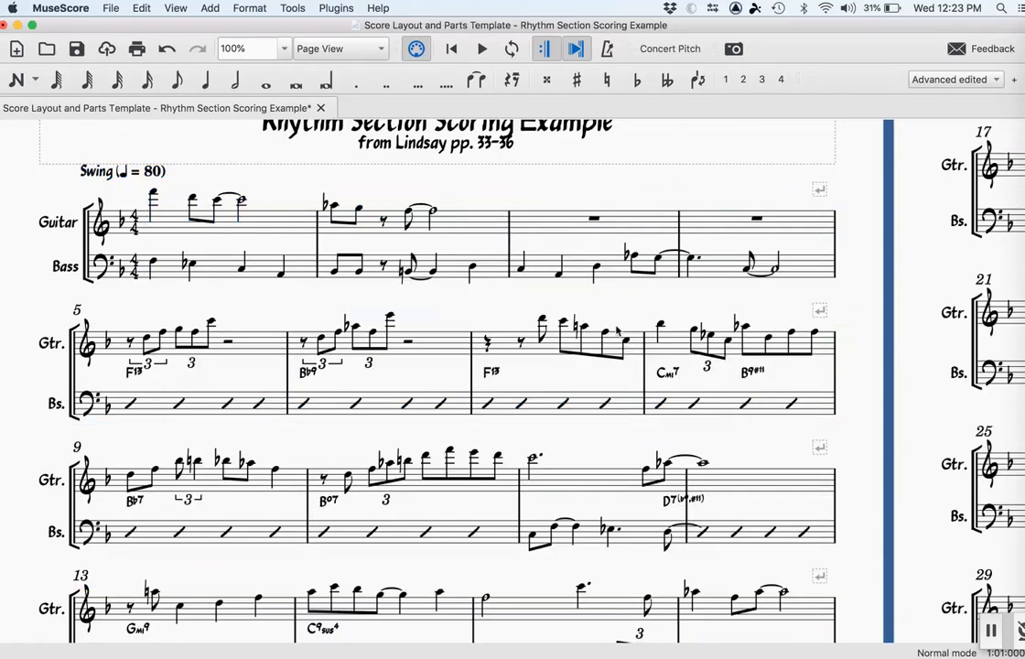
- Review the new system layout from the first page through the final measure 33
scroll(618, 331, down, 3)
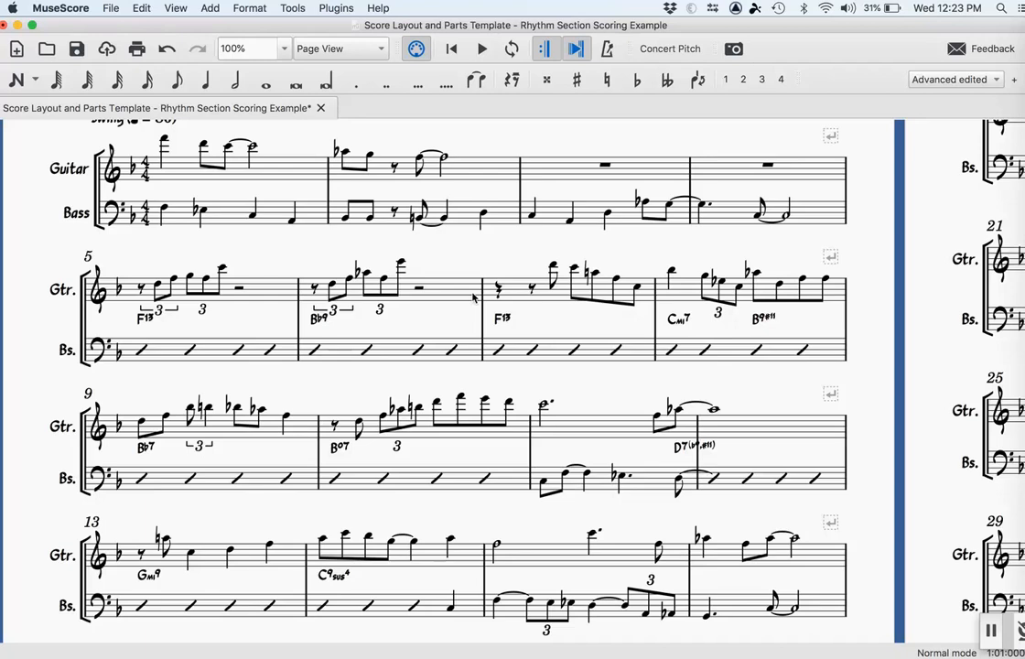
scroll(473, 297, up, 1)
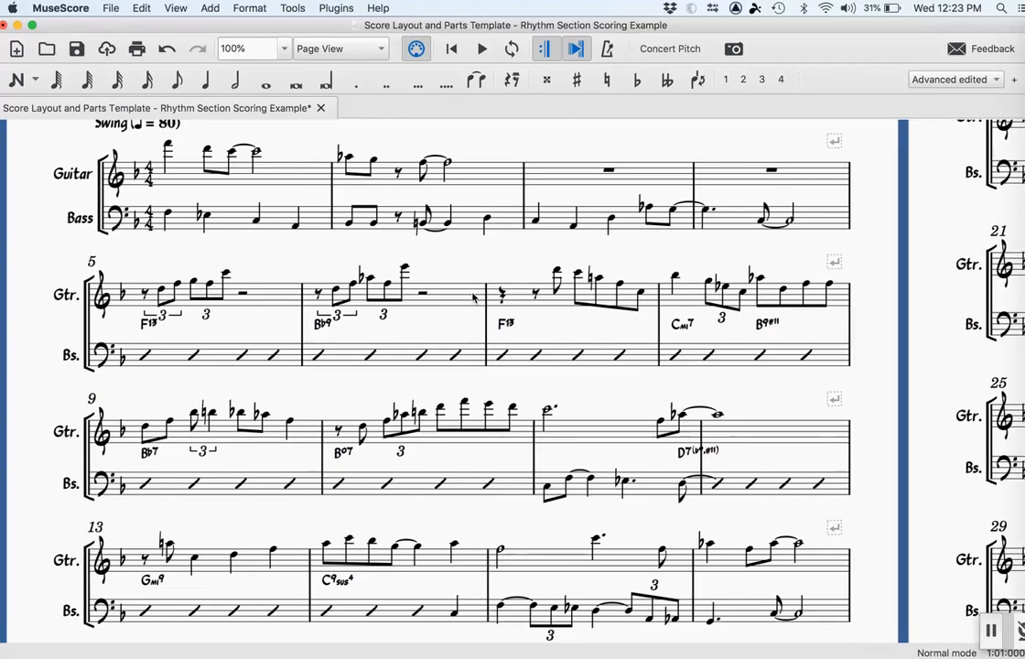
scroll(473, 298, right, 2)
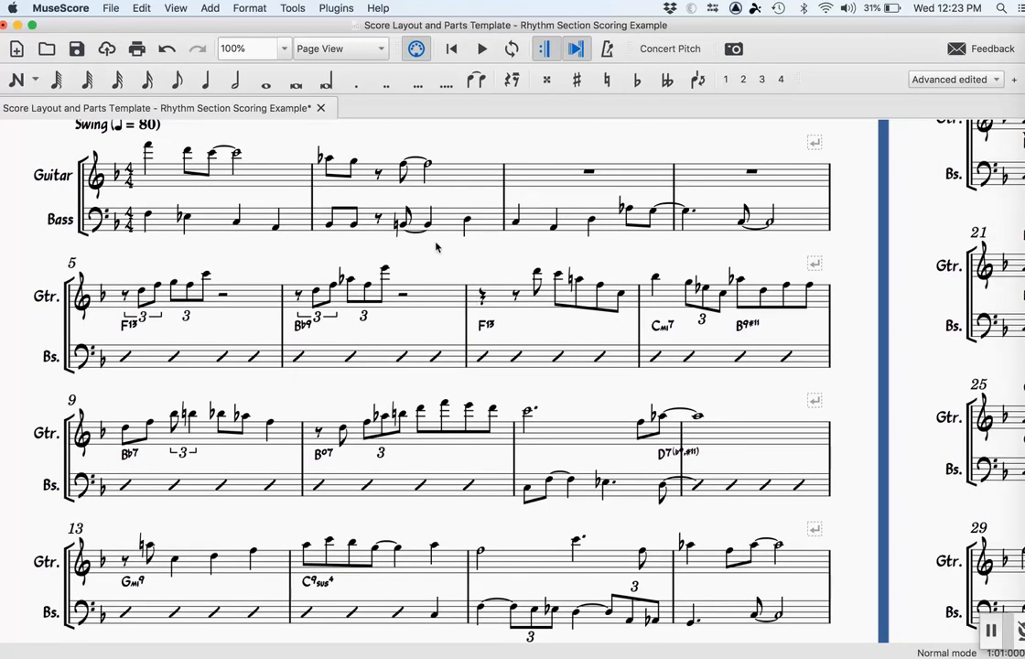
scroll(436, 246, down, 2)
scroll(436, 247, right, 5)
scroll(421, 275, right, 10)
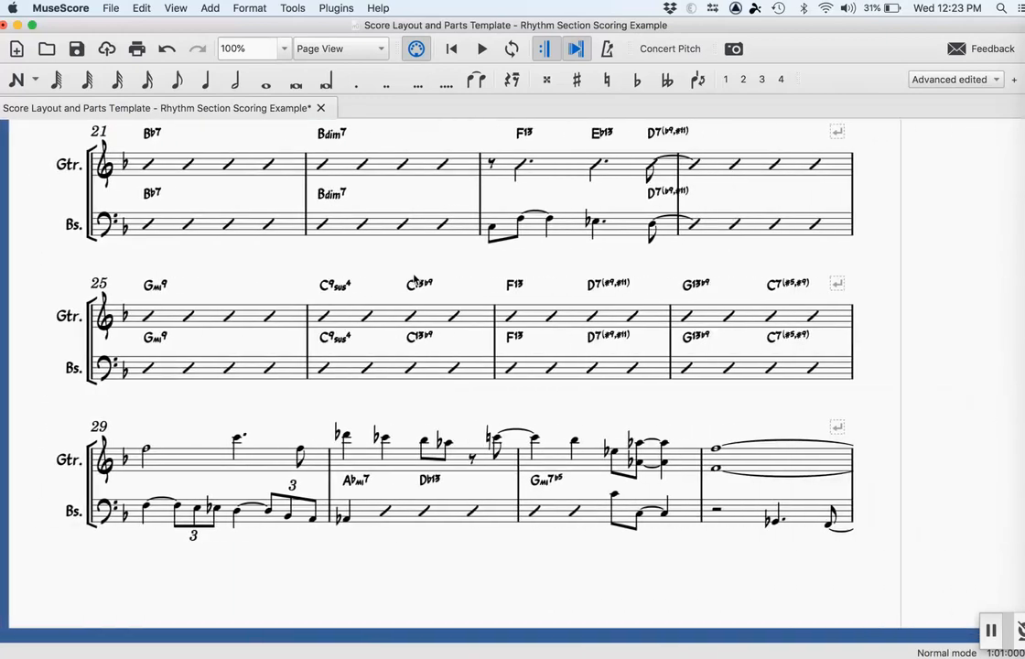
scroll(416, 279, right, 10)
scroll(416, 279, up, 3)
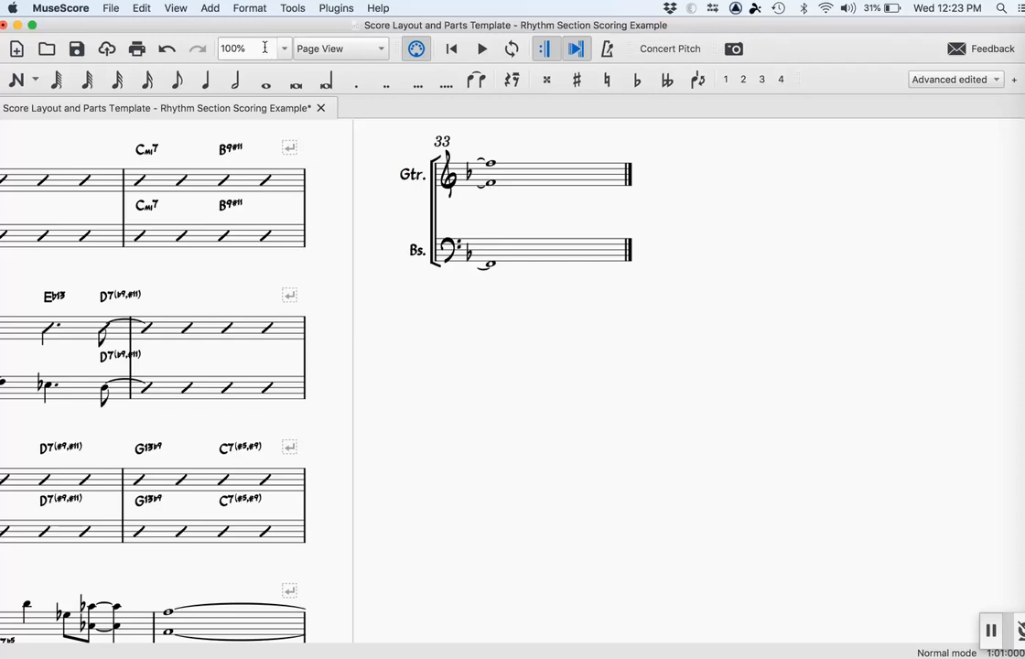
- Show the palettes and add a fermata above the guitar's final note in measure 33
click(177, 9)
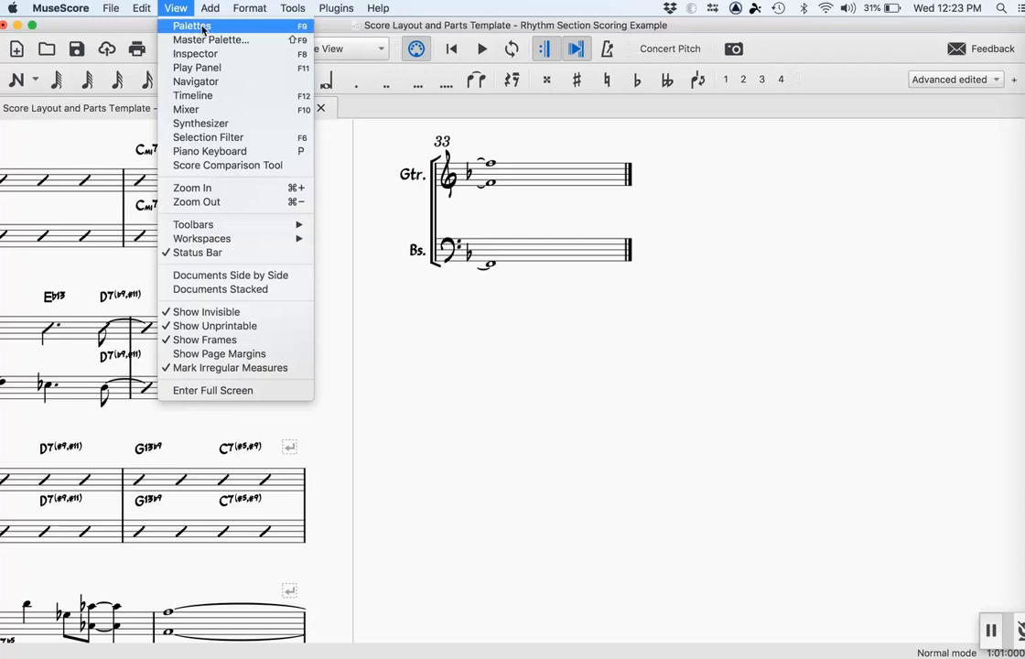
click(204, 28)
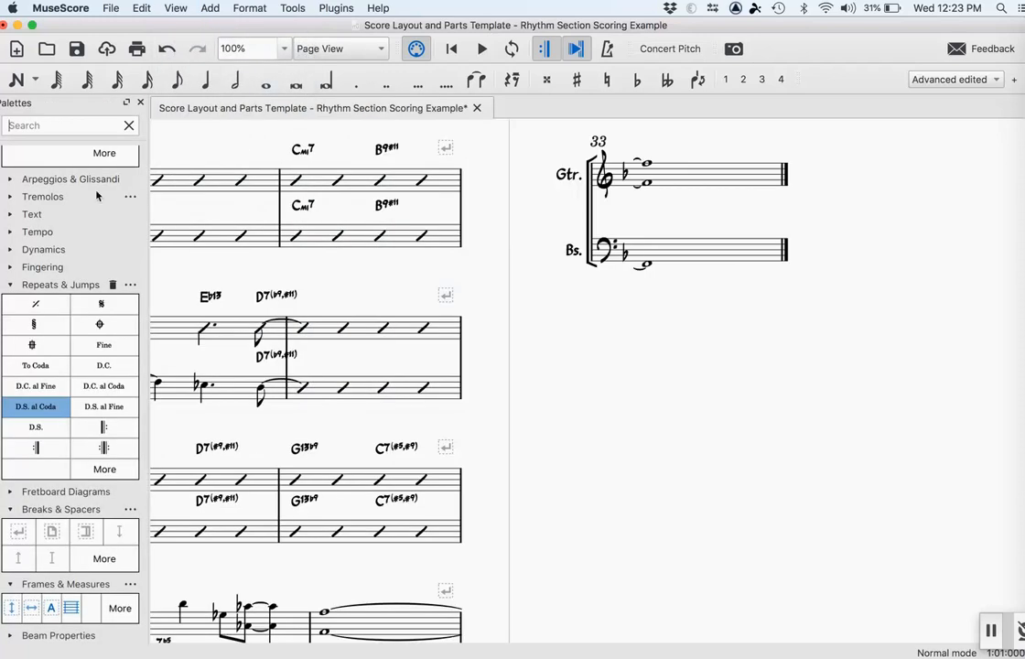
scroll(32, 316, up, 6)
scroll(32, 315, up, 6)
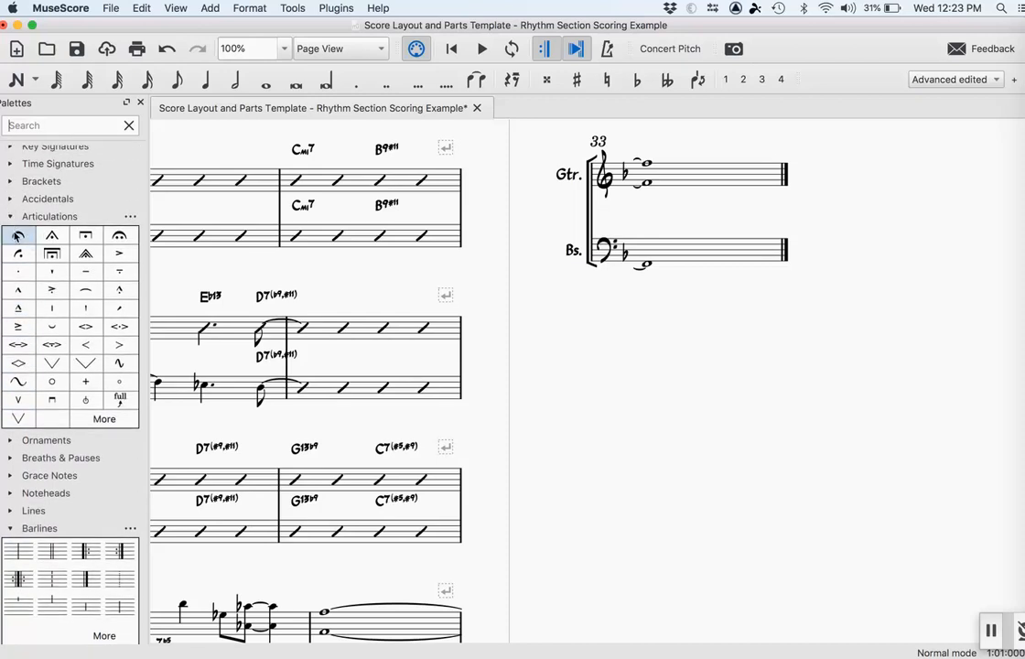
click(18, 236)
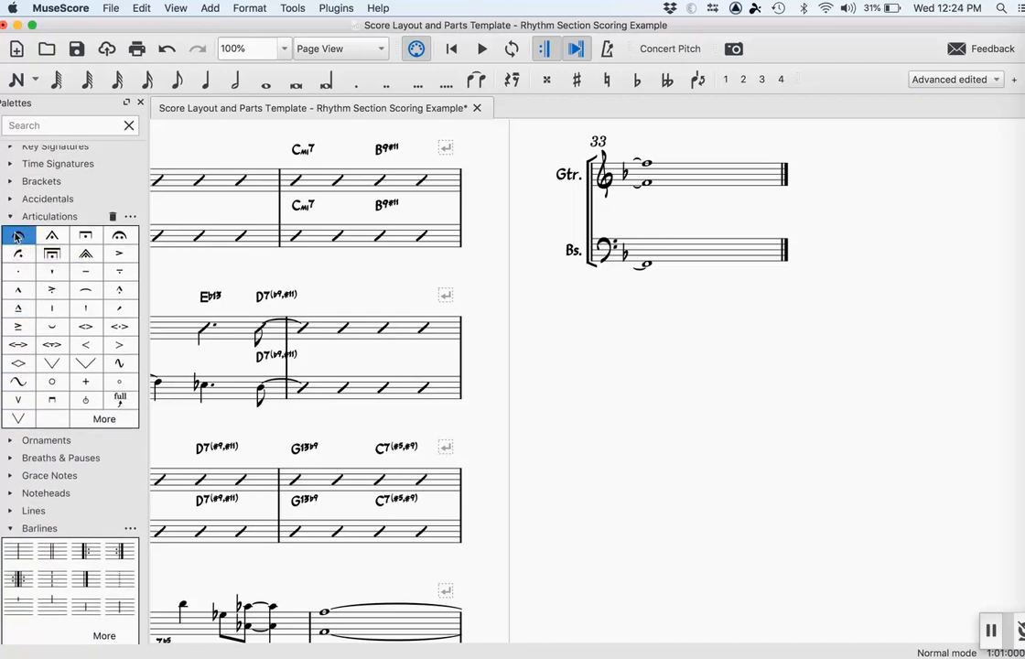
drag(17, 237, 646, 164)
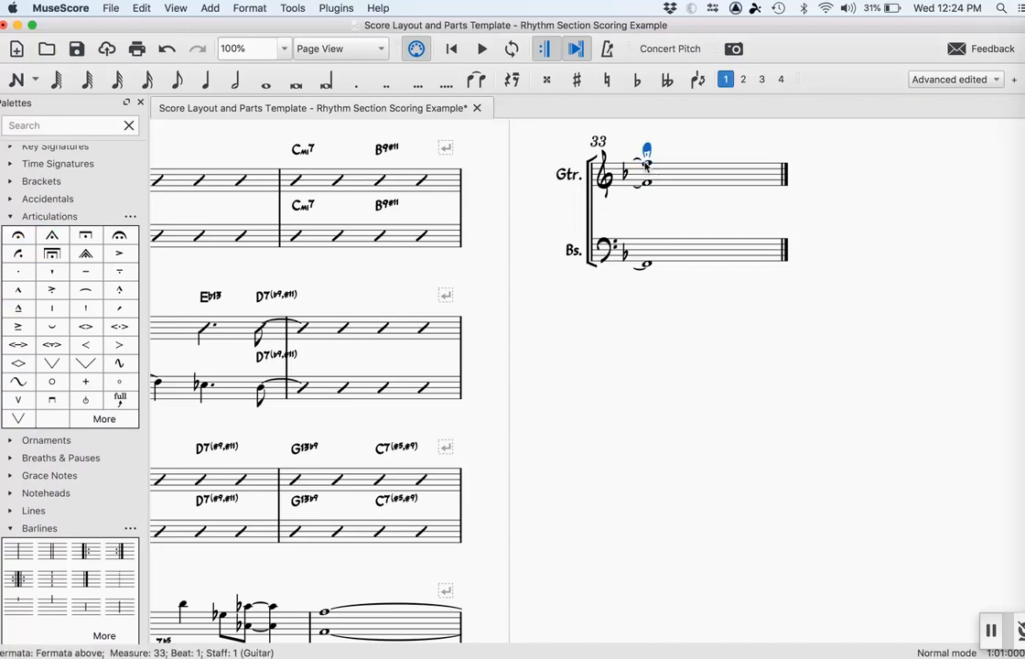
- Add a fermata above the bass's final note in measure 33 and clear the selection
click(25, 238)
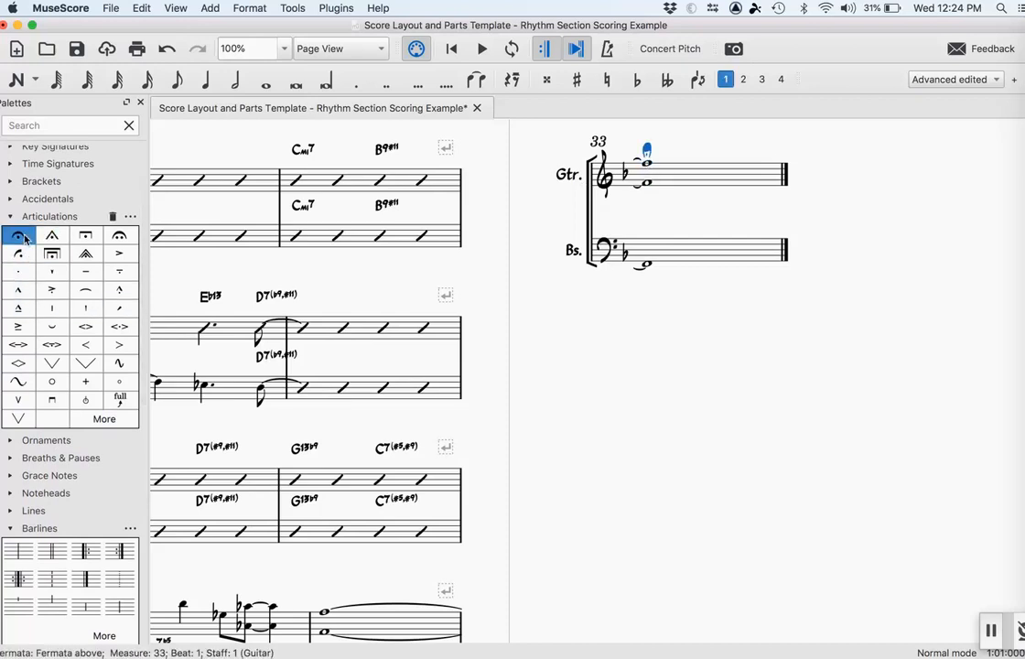
drag(25, 238, 649, 266)
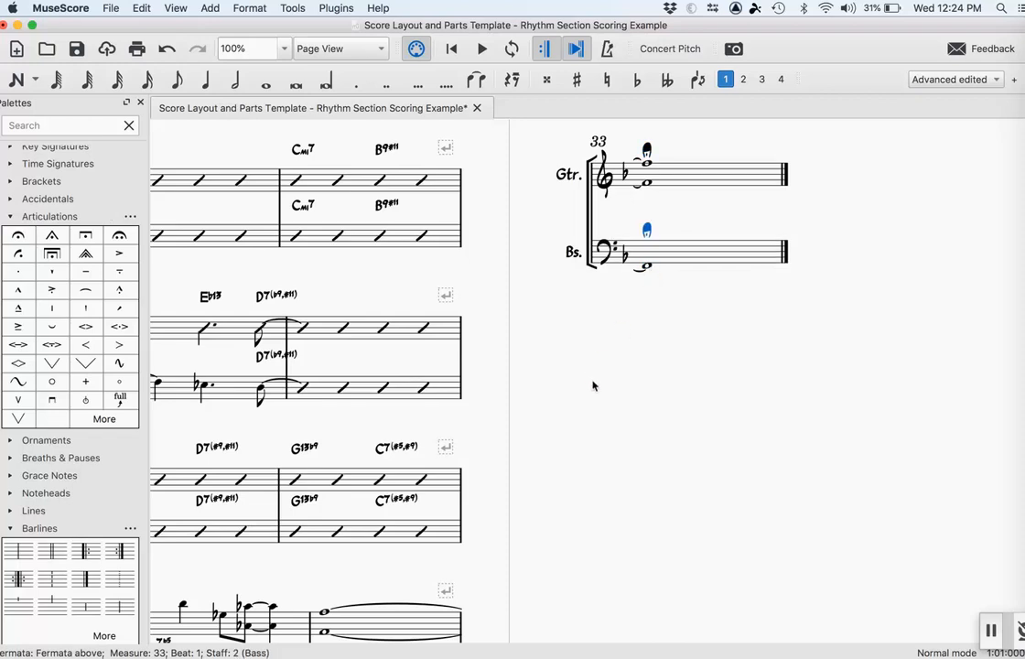
click(691, 380)
- Place a double barline at the end of measure 4, closing the first system
scroll(695, 380, up, 10)
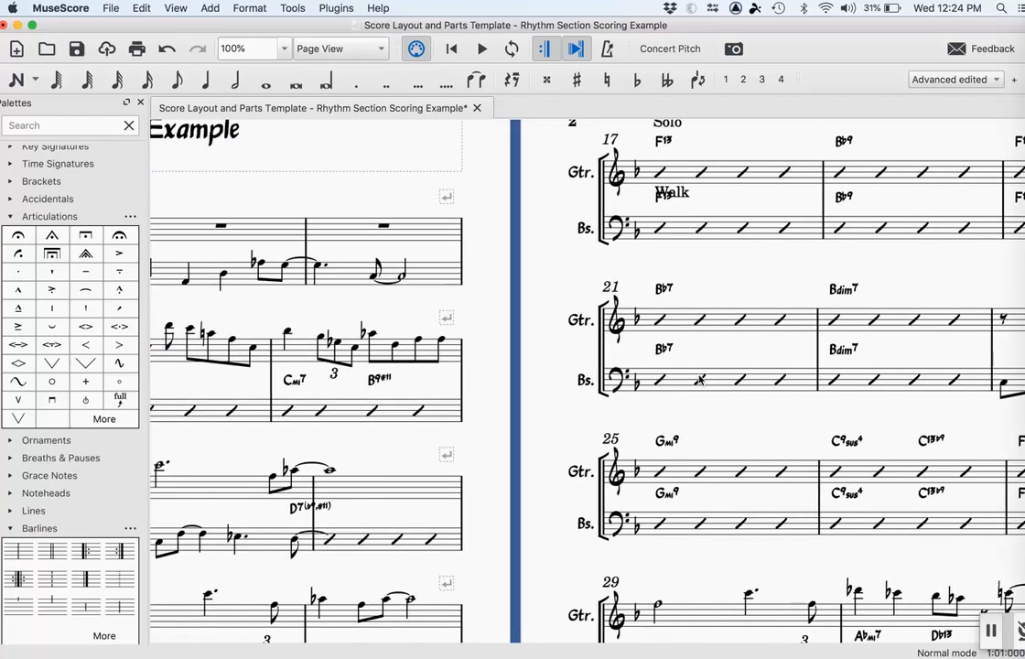
scroll(700, 380, left, 10)
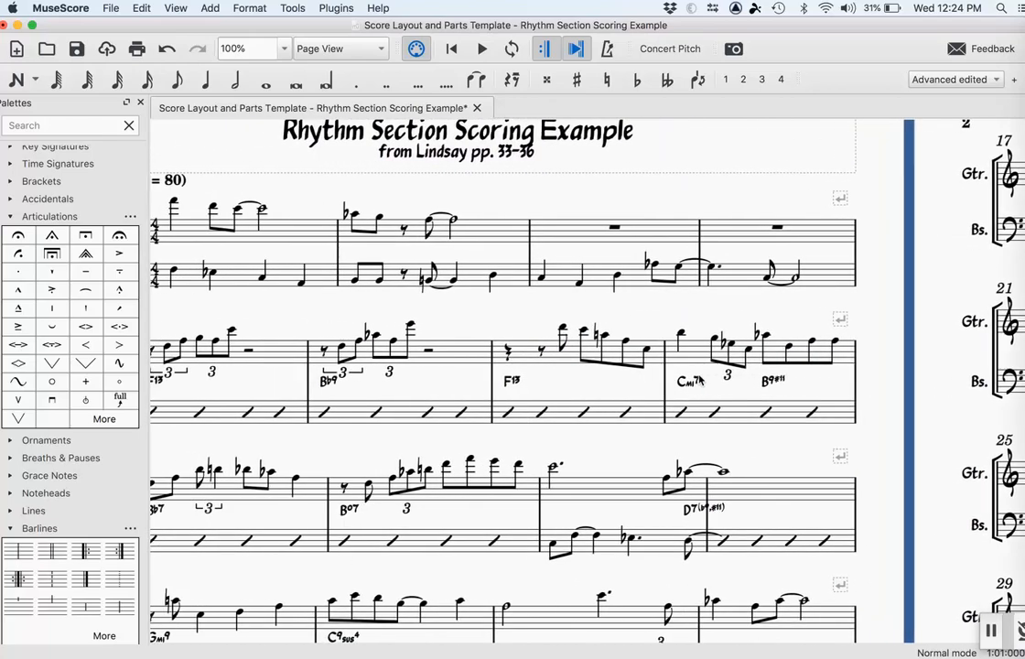
scroll(700, 379, left, 3)
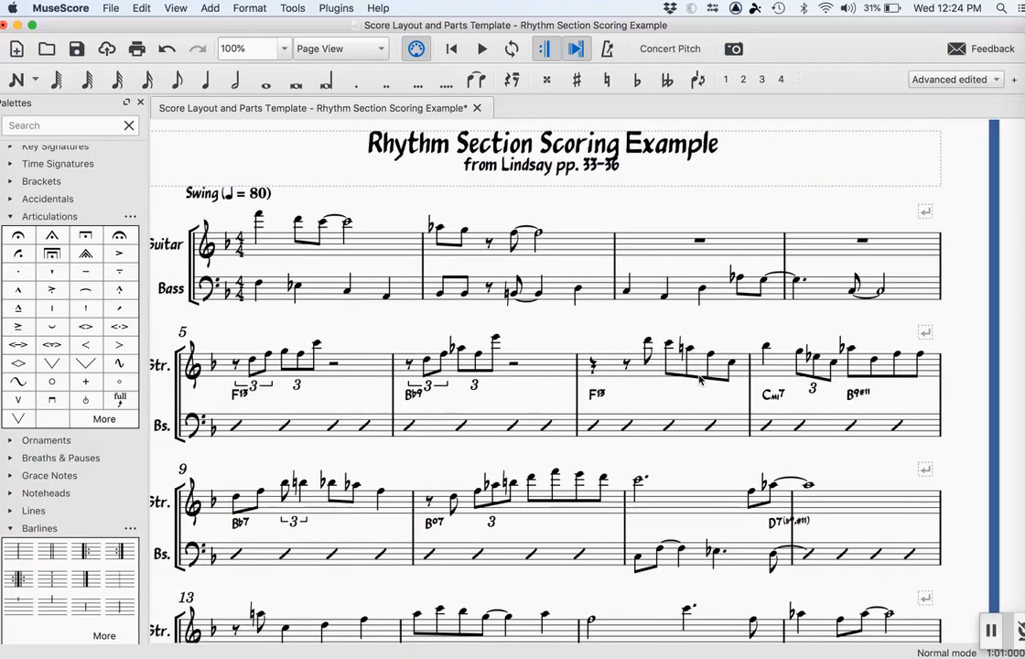
scroll(90, 199, down, 5)
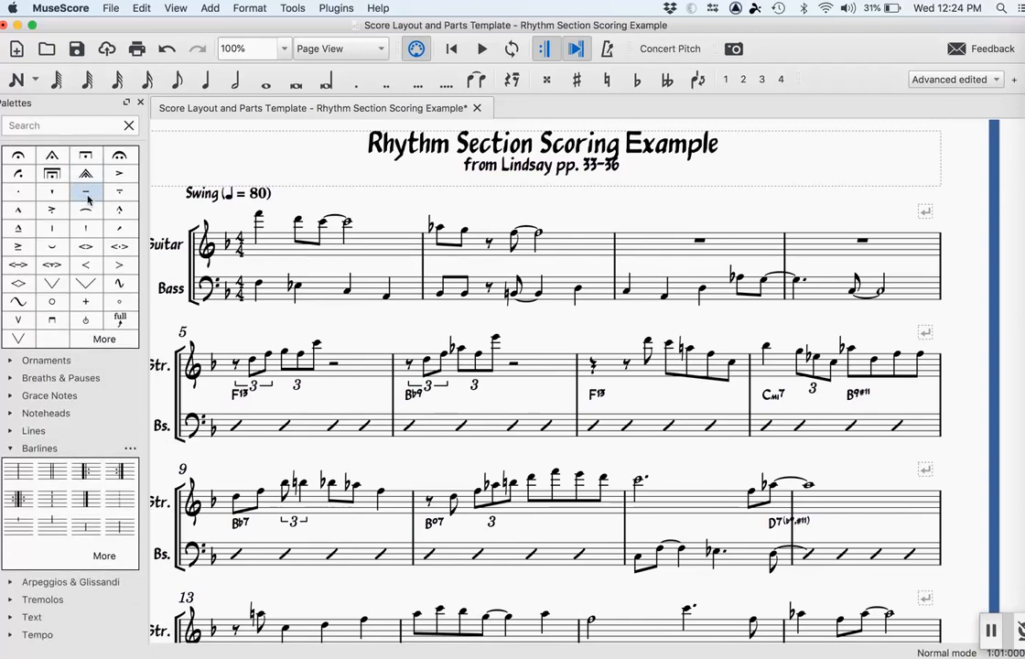
click(51, 470)
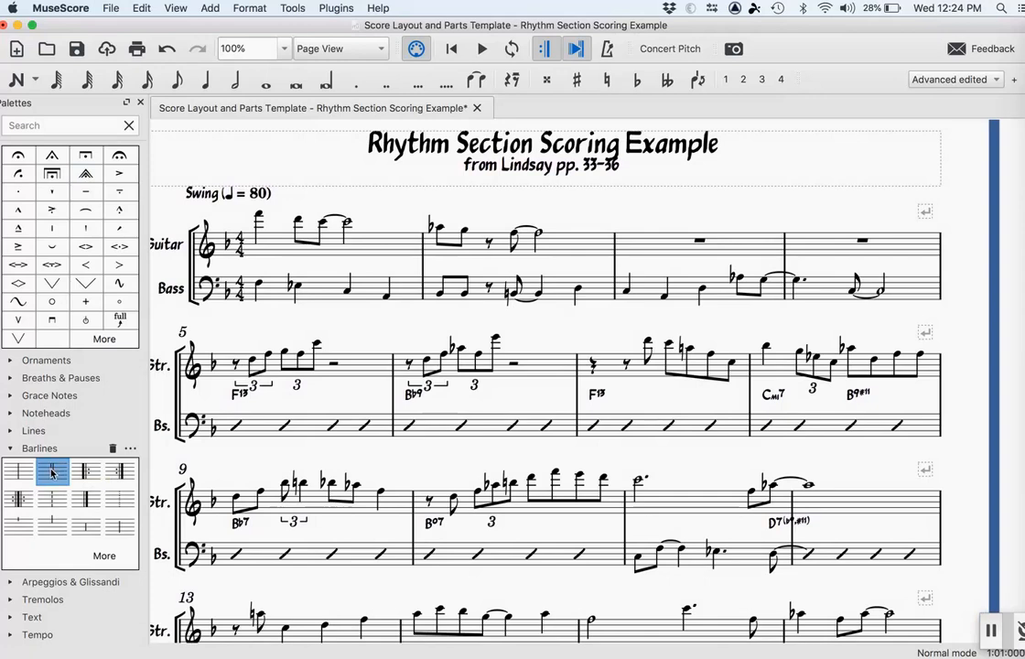
drag(50, 473, 907, 248)
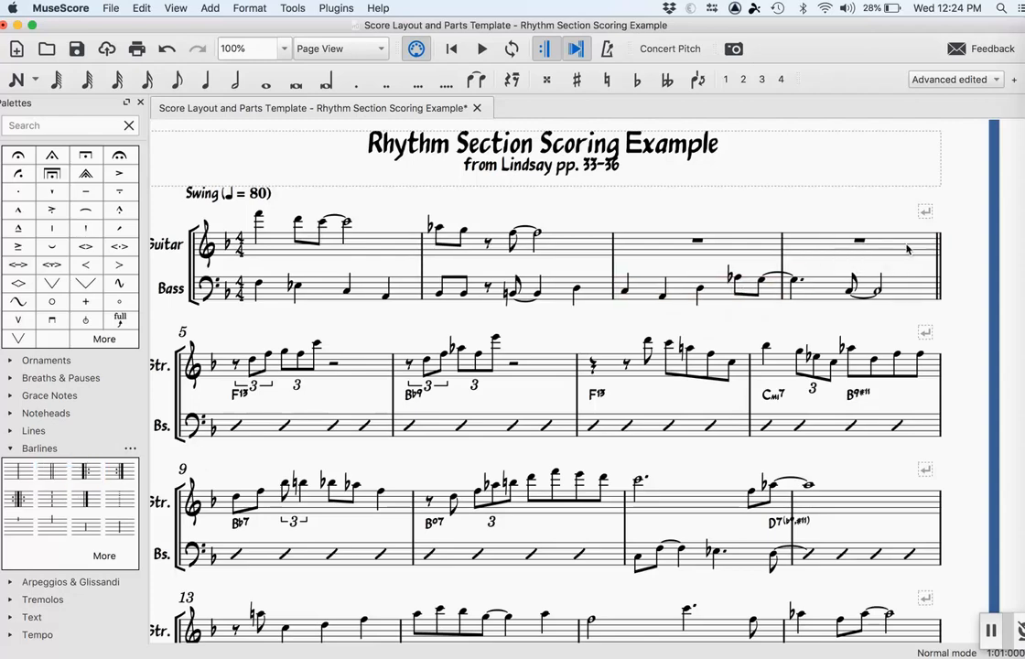
scroll(337, 459, down, 1)
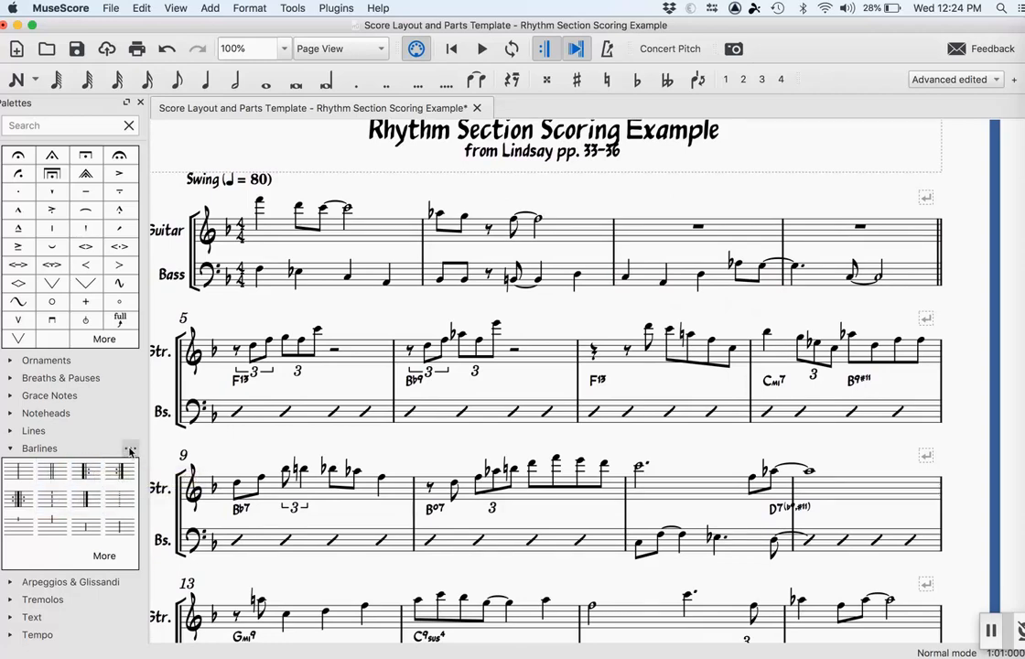
click(86, 470)
click(130, 449)
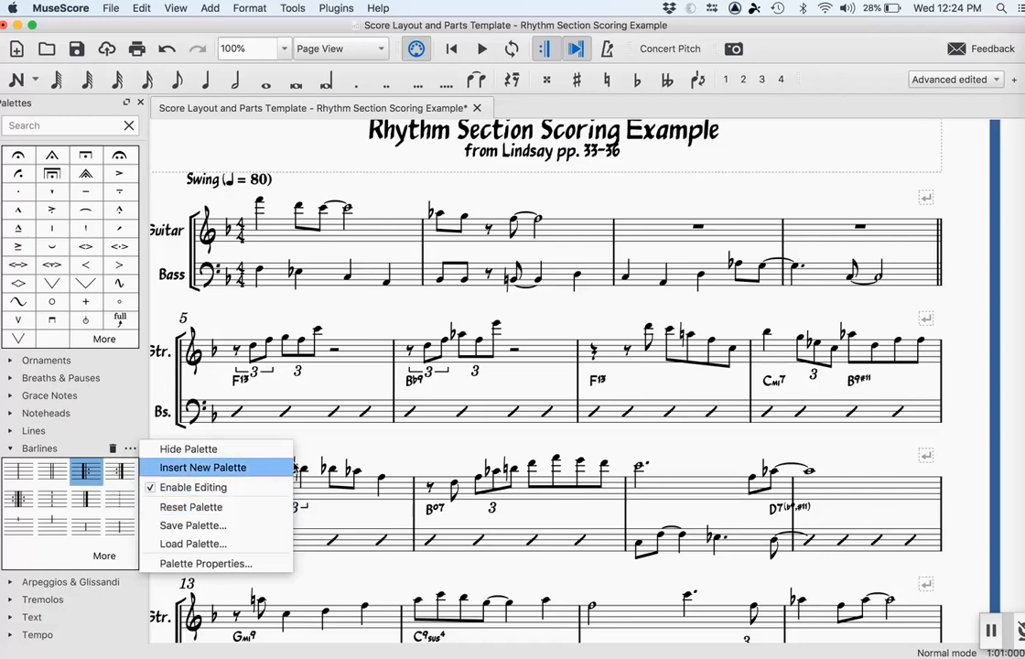
click(291, 395)
- Place a double barline at the end of measure 16, closing the last system of the first page
scroll(392, 423, down, 1)
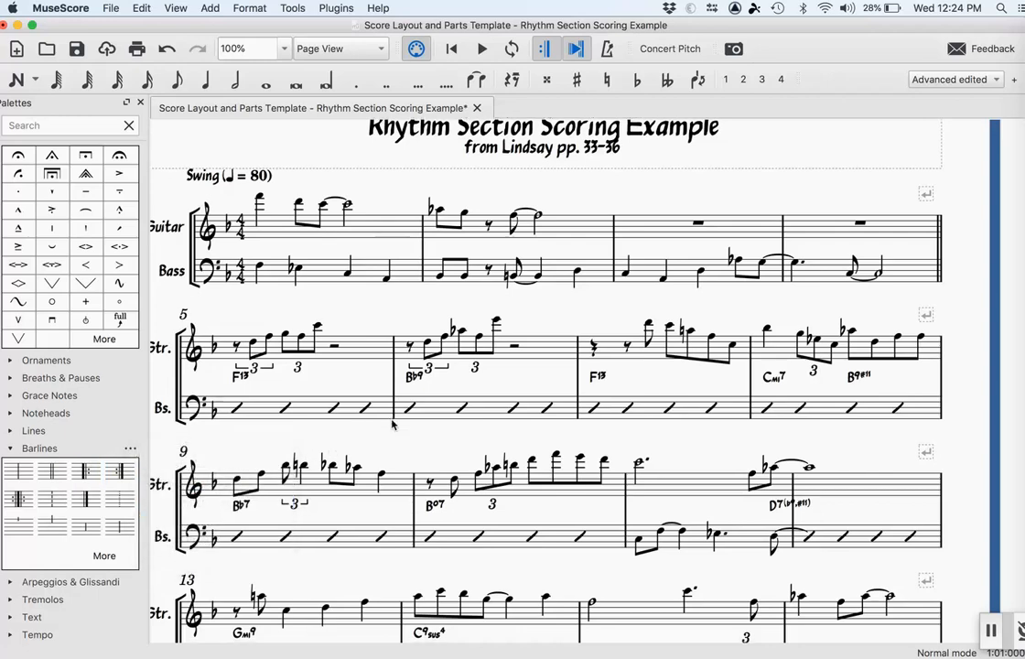
scroll(391, 423, down, 3)
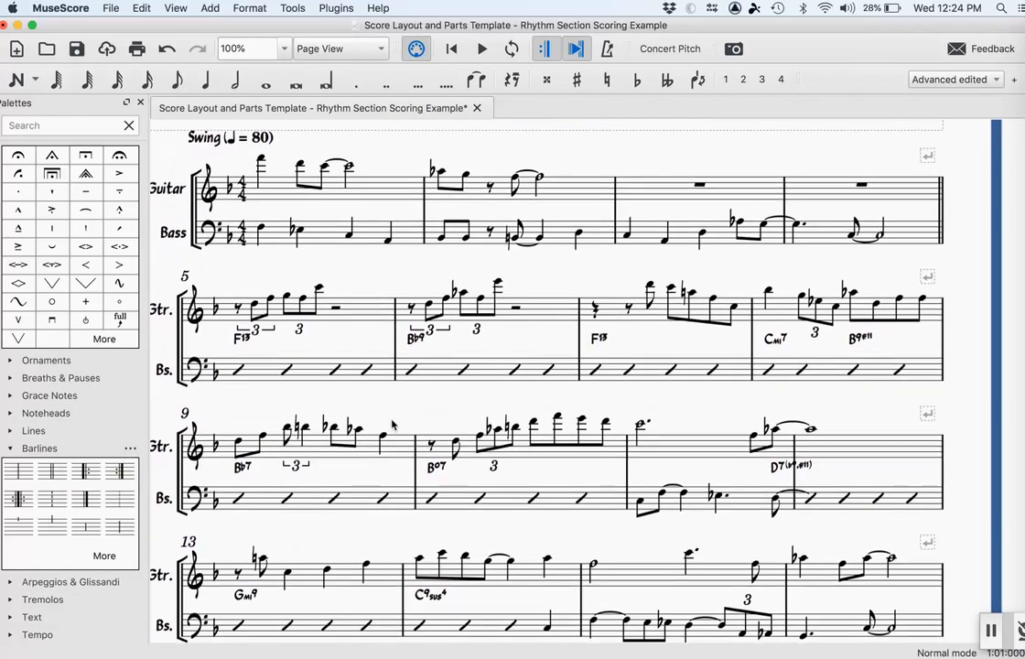
scroll(392, 423, right, 10)
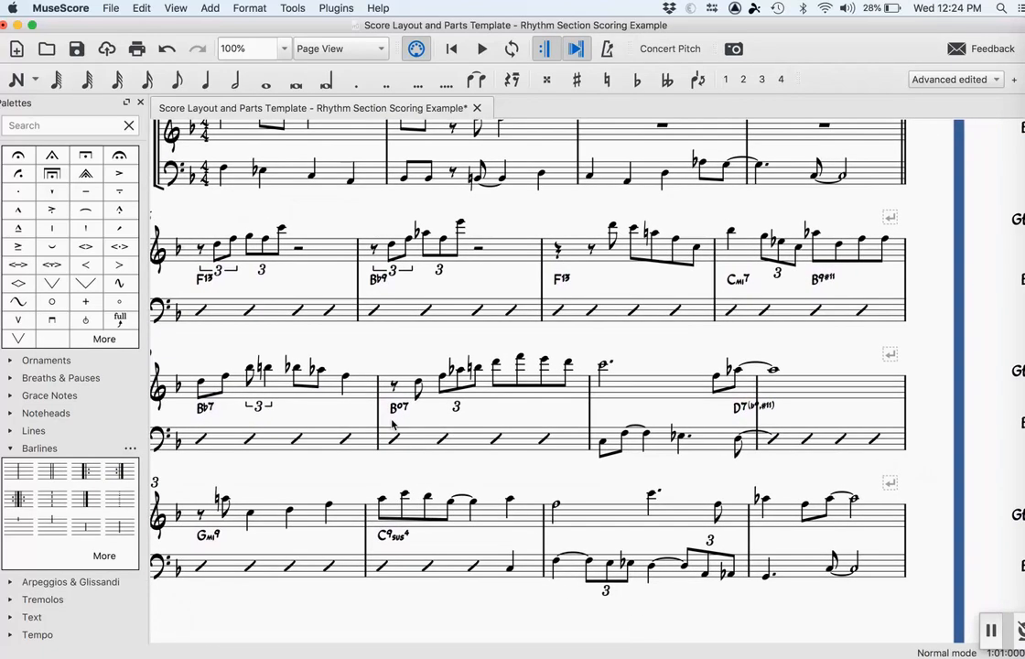
scroll(391, 423, right, 1)
scroll(392, 424, down, 10)
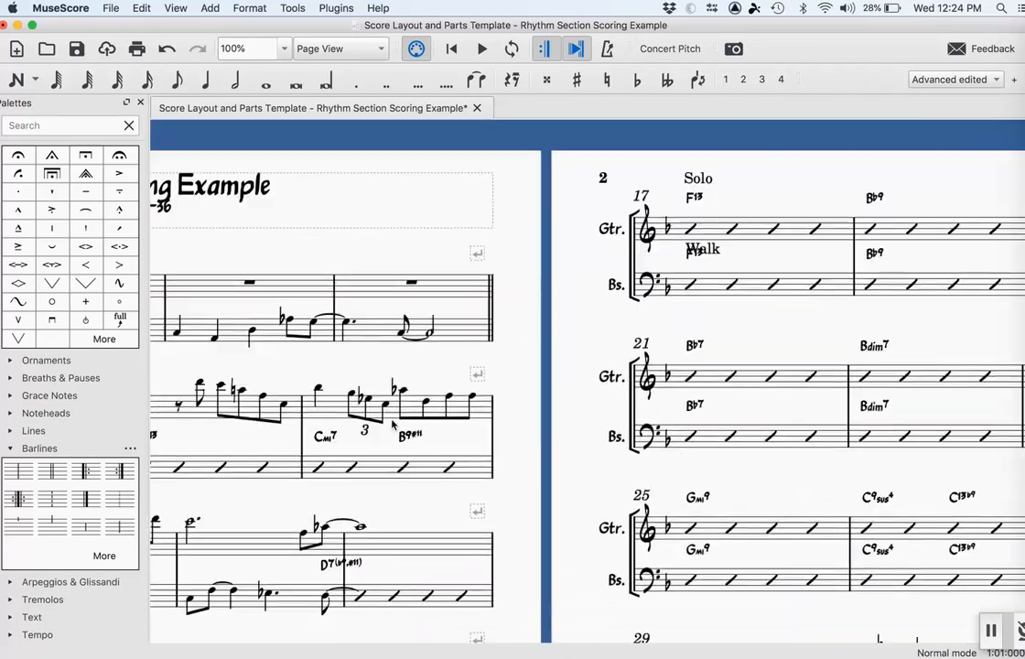
scroll(392, 424, up, 3)
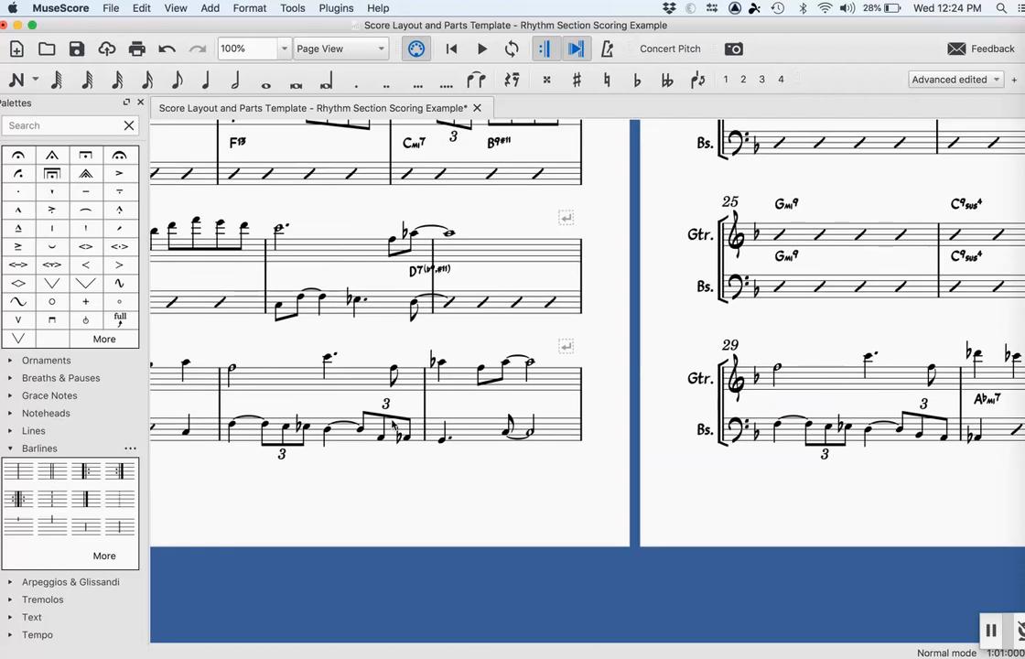
click(50, 473)
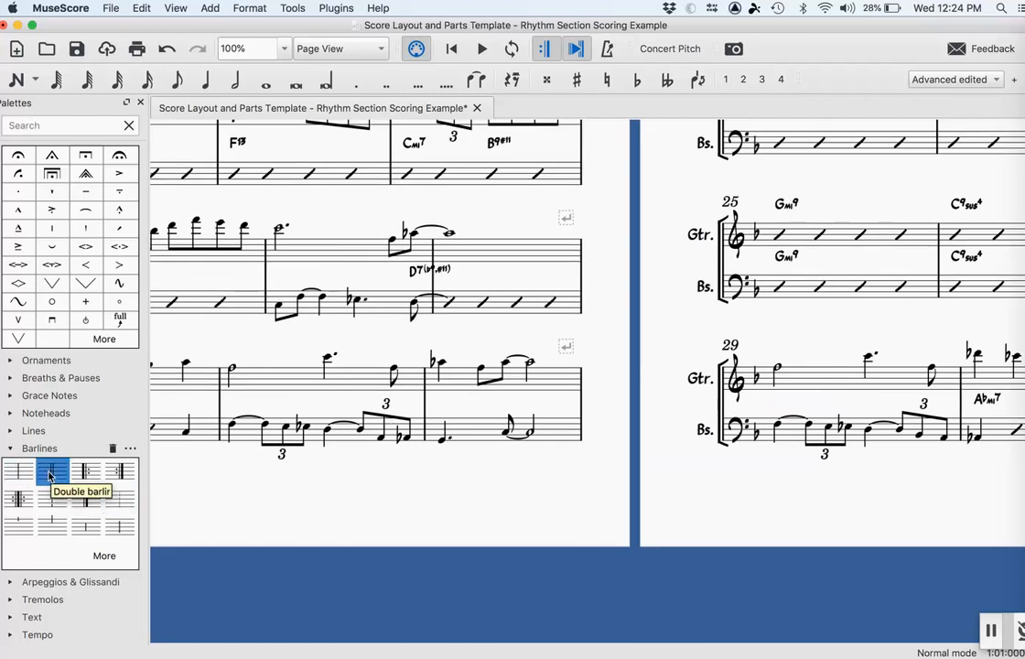
drag(50, 473, 543, 378)
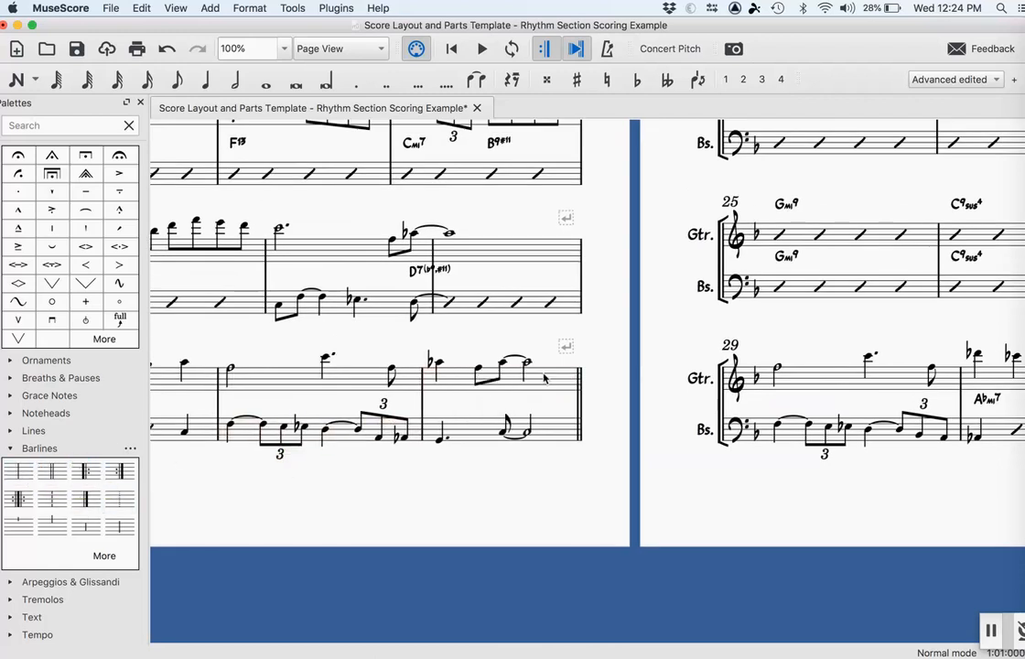
- Place a double barline at the end of measure 28, closing the third system of page 2
scroll(543, 378, up, 5)
scroll(543, 378, right, 4)
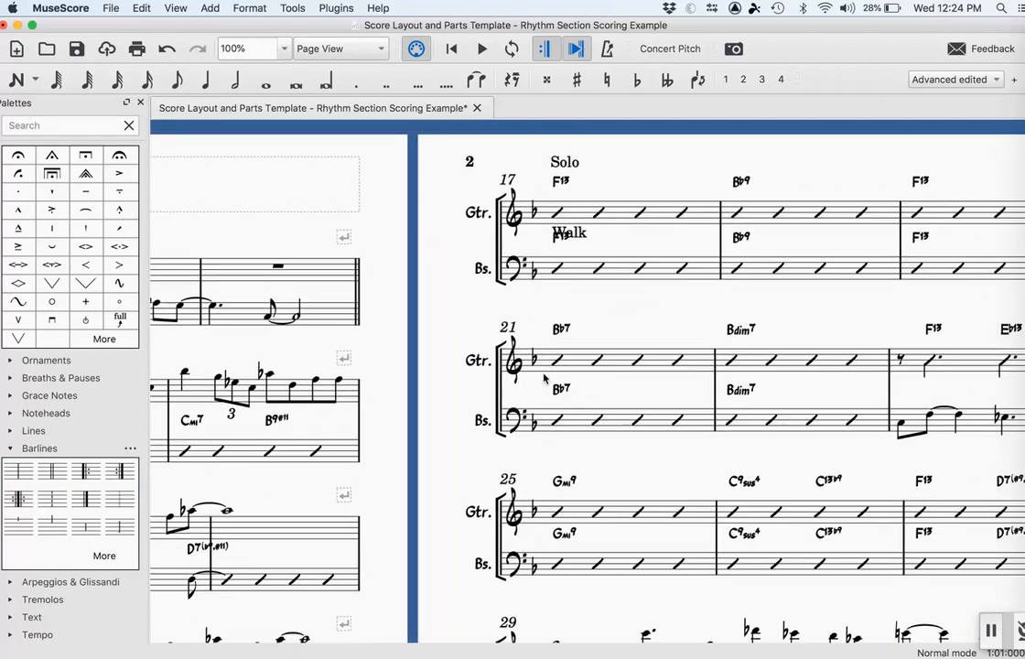
scroll(543, 378, down, 4)
scroll(544, 378, right, 4)
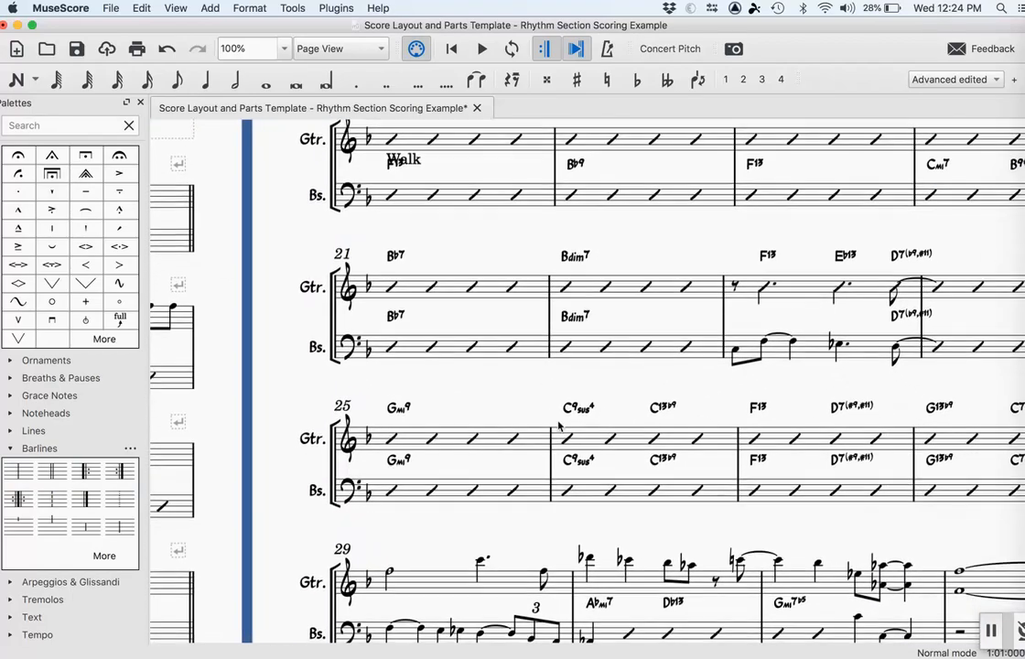
scroll(559, 426, down, 4)
scroll(559, 426, right, 6)
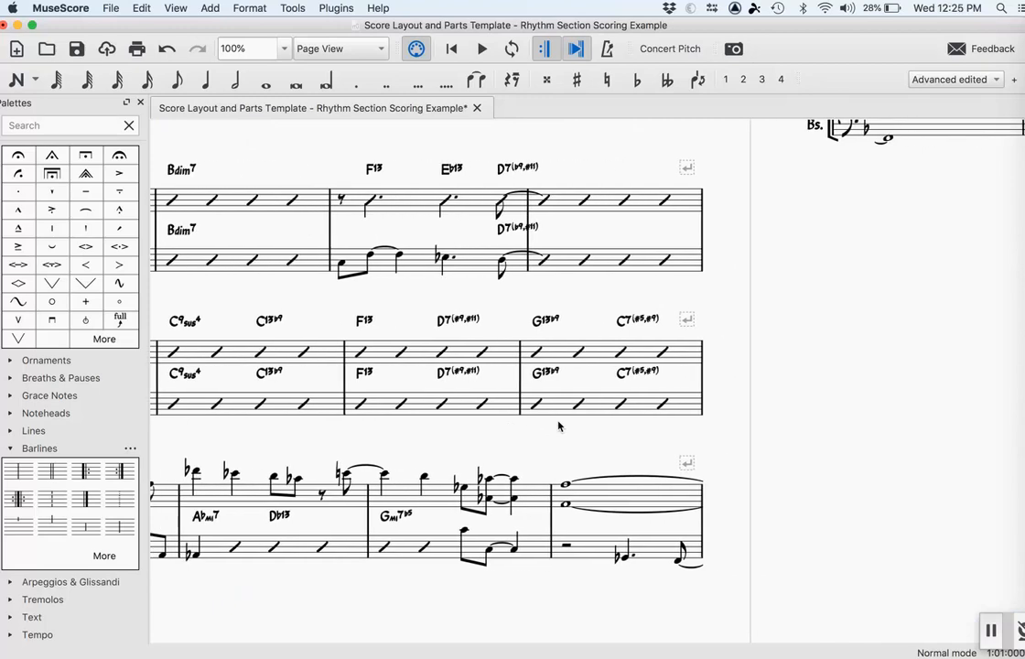
scroll(559, 425, up, 2)
scroll(559, 426, right, 2)
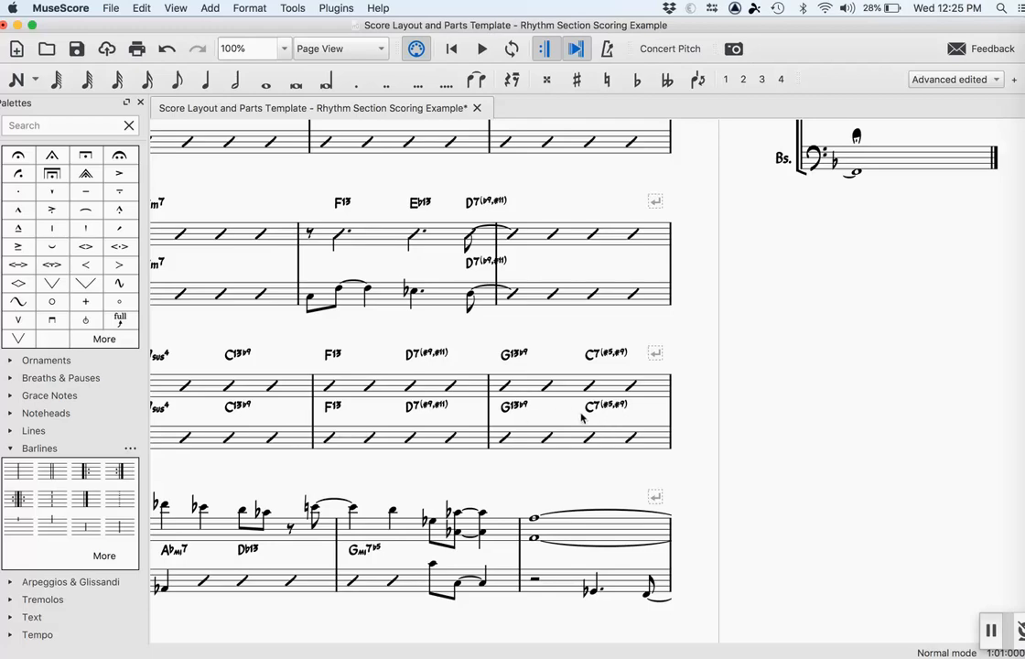
scroll(581, 417, left, 5)
scroll(581, 418, right, 5)
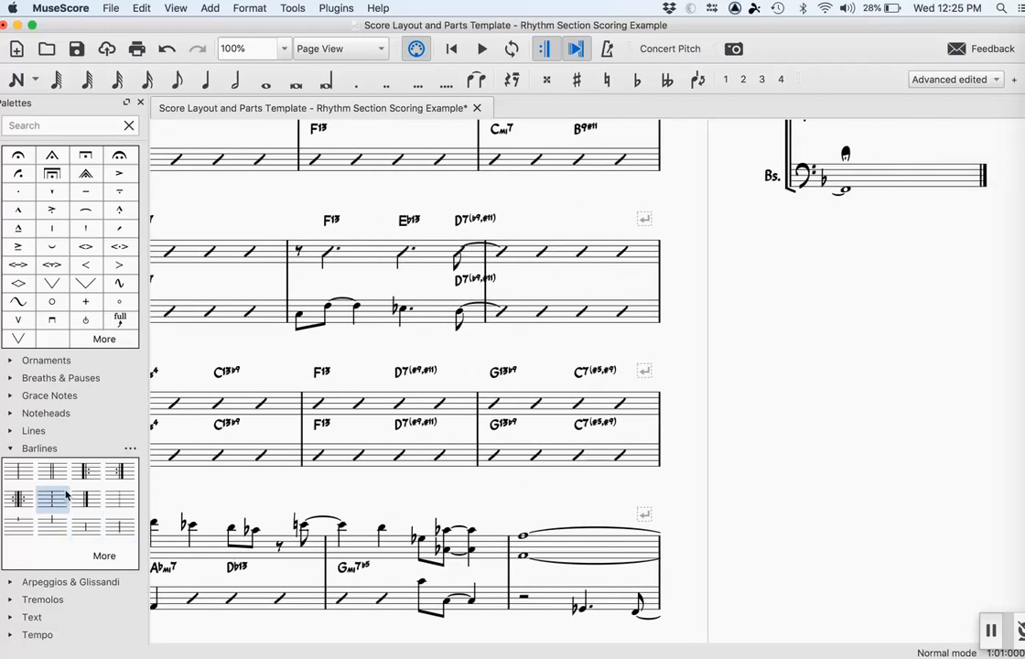
drag(52, 471, 636, 411)
- Review the double barlines and section divisions across both pages of the score
scroll(636, 411, left, 3)
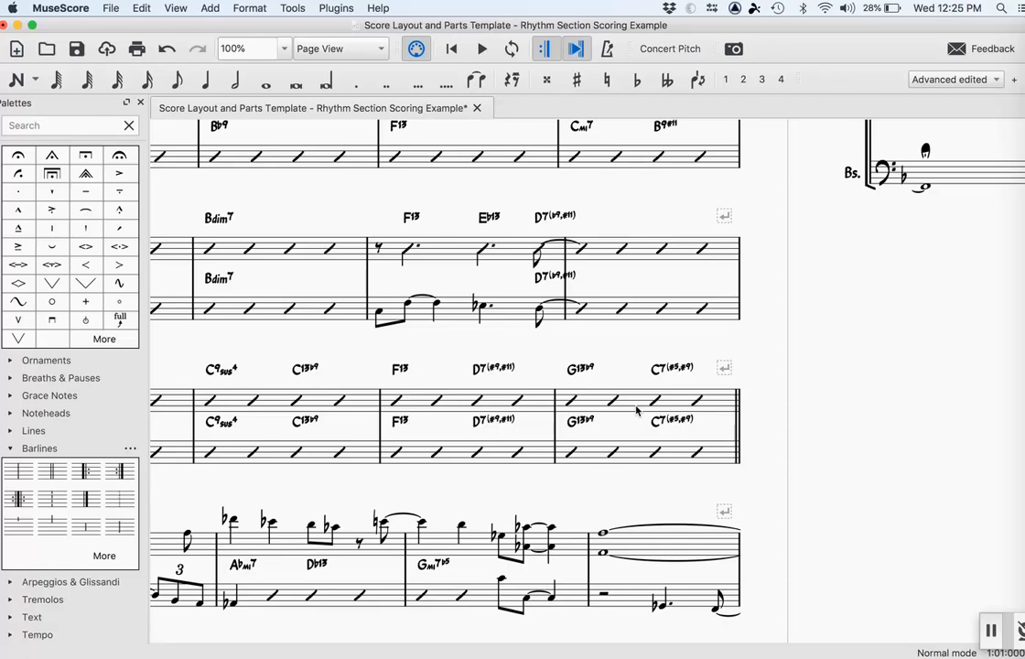
scroll(636, 411, left, 1)
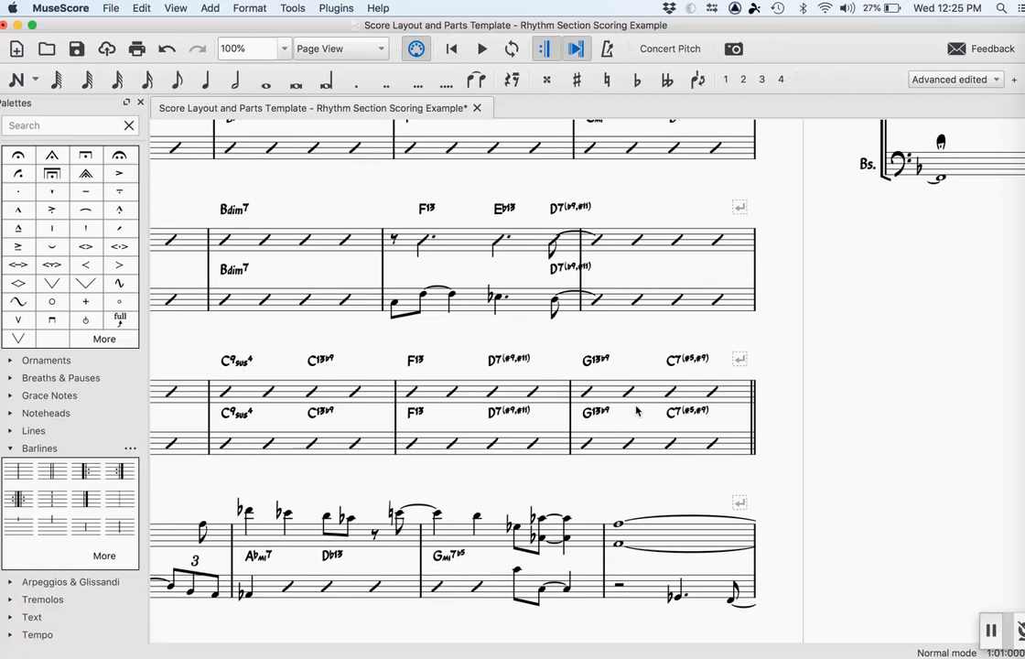
scroll(636, 410, right, 5)
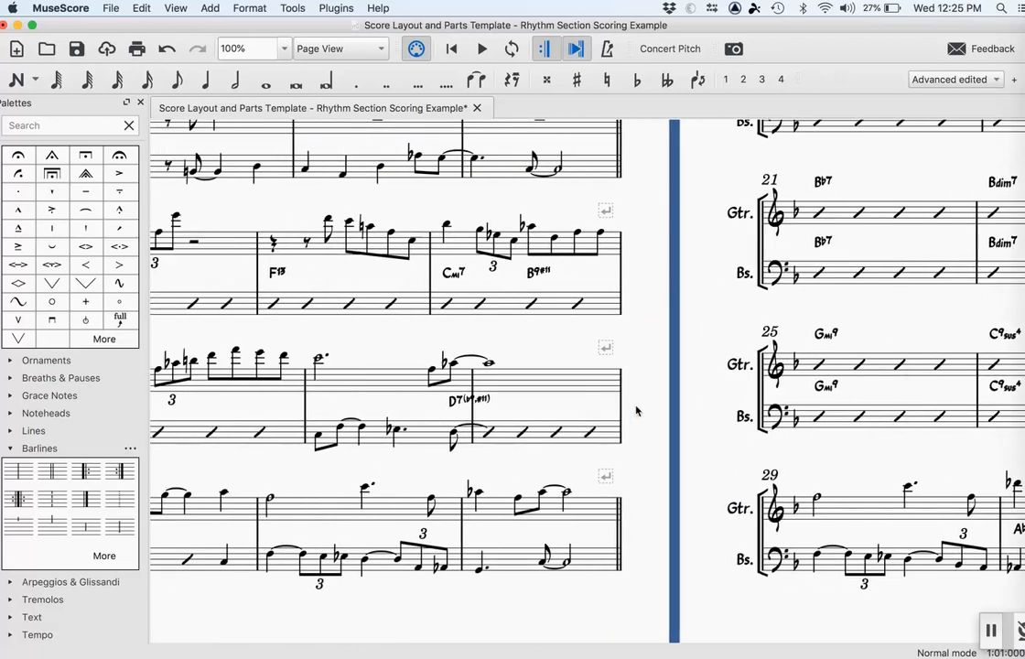
scroll(636, 411, left, 15)
scroll(570, 322, up, 5)
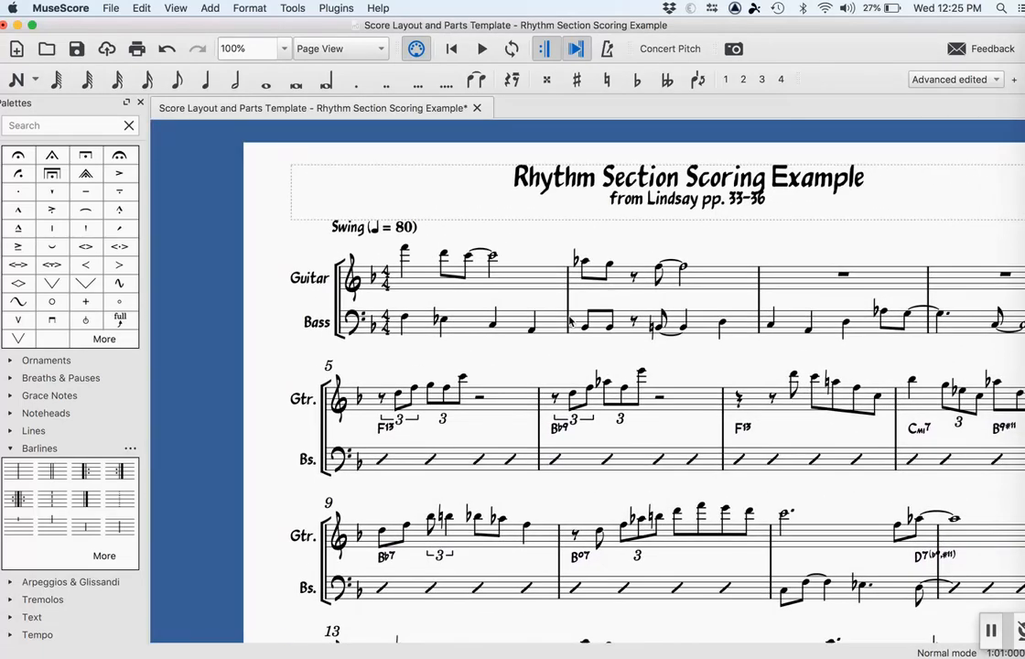
scroll(571, 322, right, 2)
scroll(571, 322, down, 1)
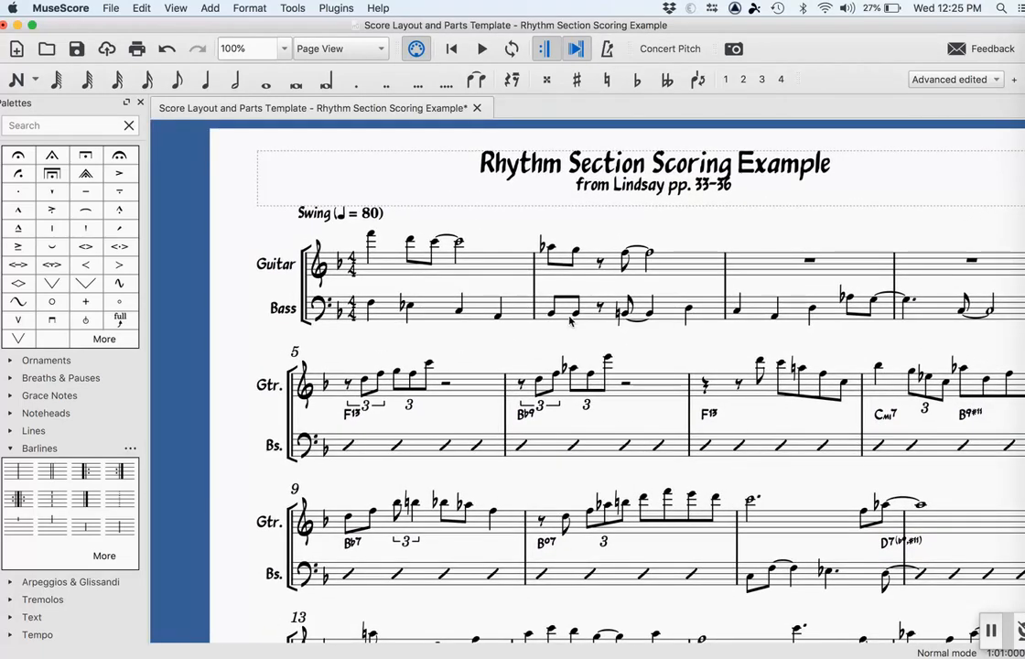
scroll(440, 385, right, 3)
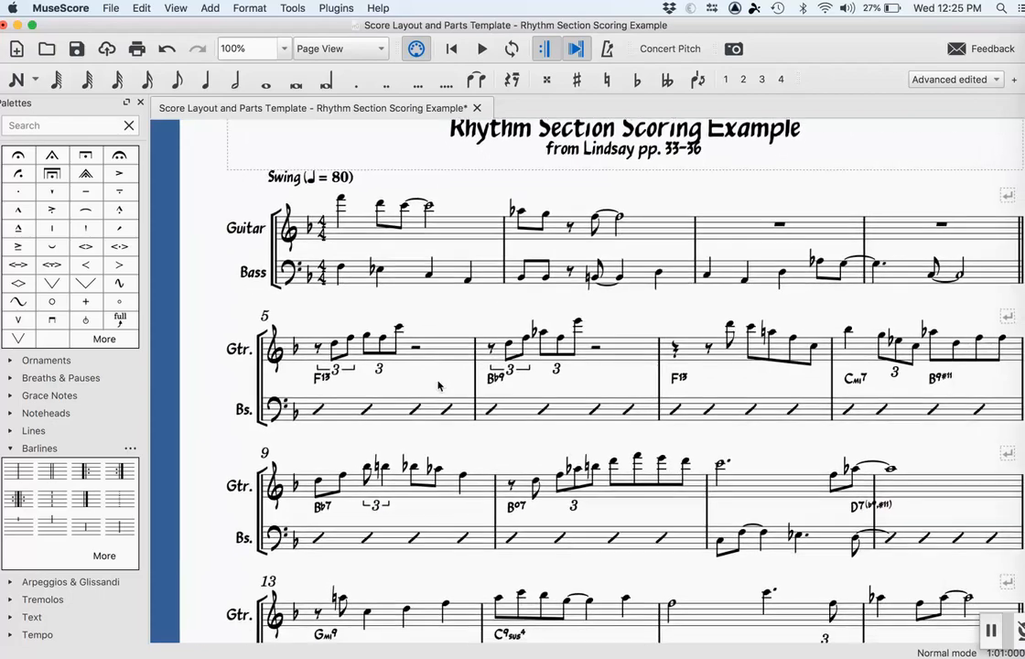
scroll(440, 385, down, 3)
scroll(485, 368, up, 6)
scroll(485, 368, right, 10)
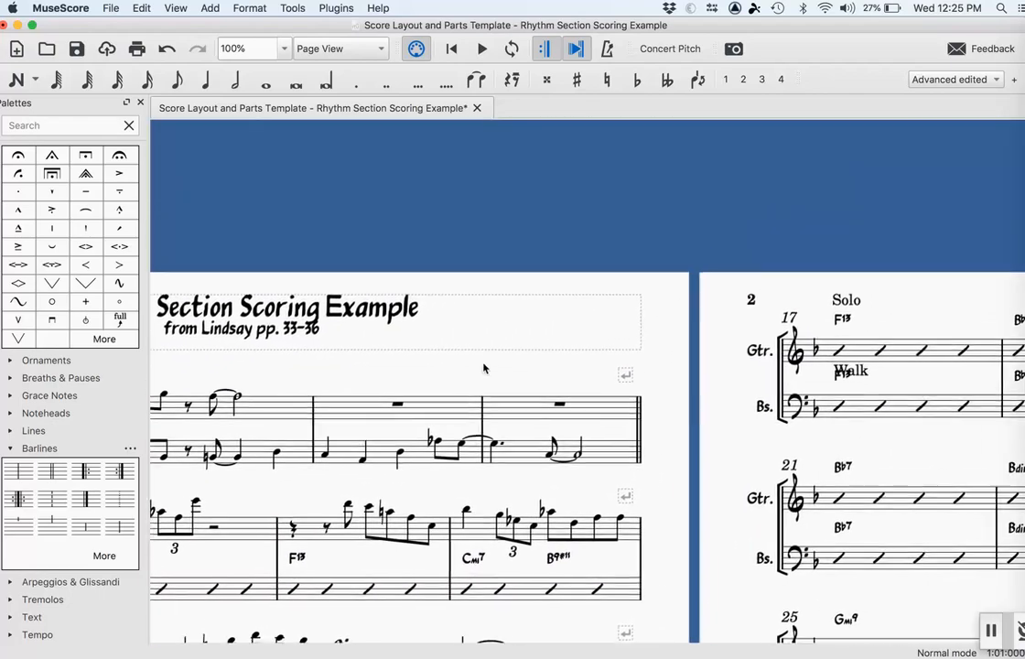
- Add rehearsal mark A above the guitar staff at the start of measure 5
scroll(484, 368, down, 5)
scroll(484, 368, left, 8)
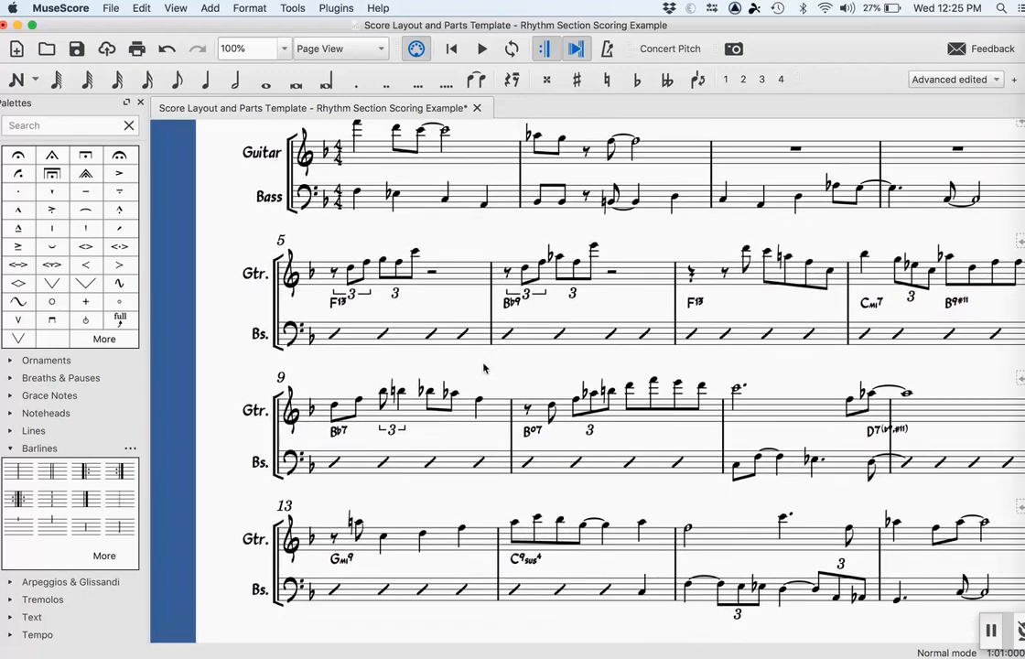
click(335, 272)
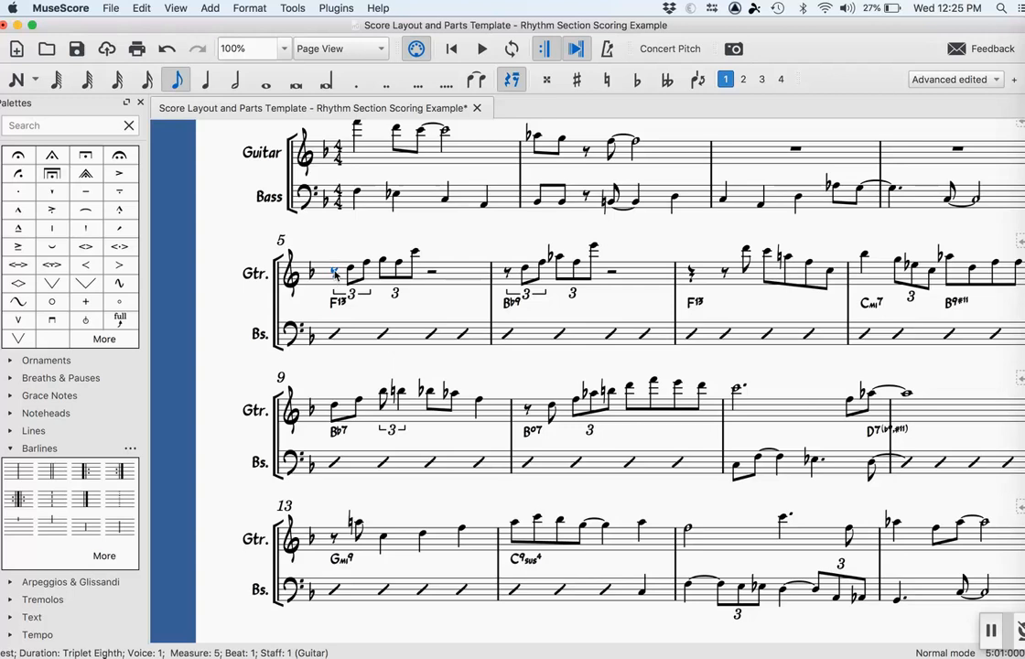
key(super+m)
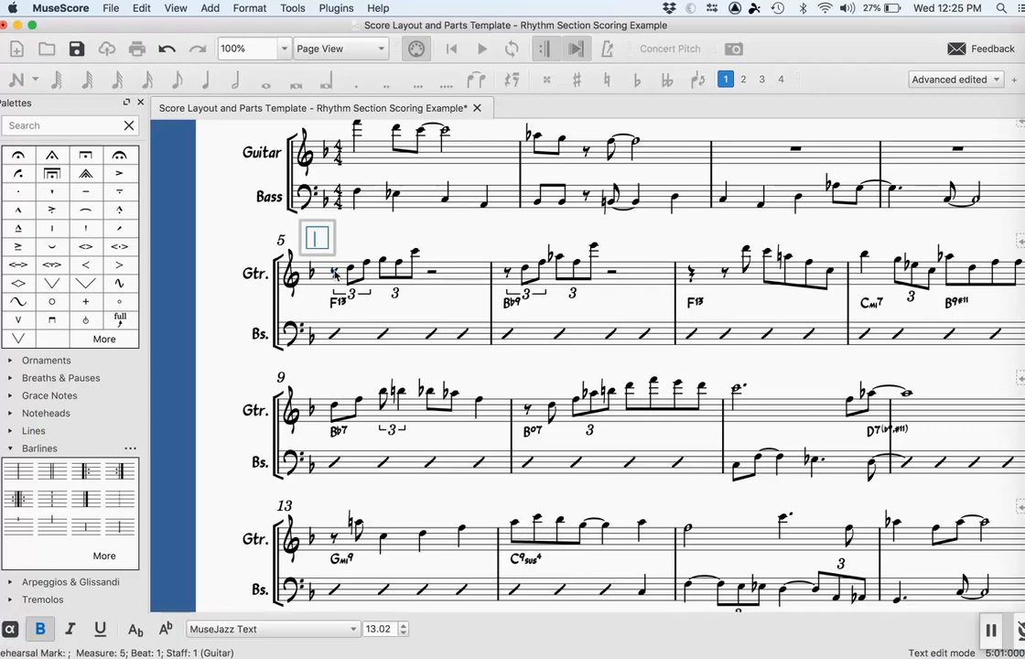
text(A)
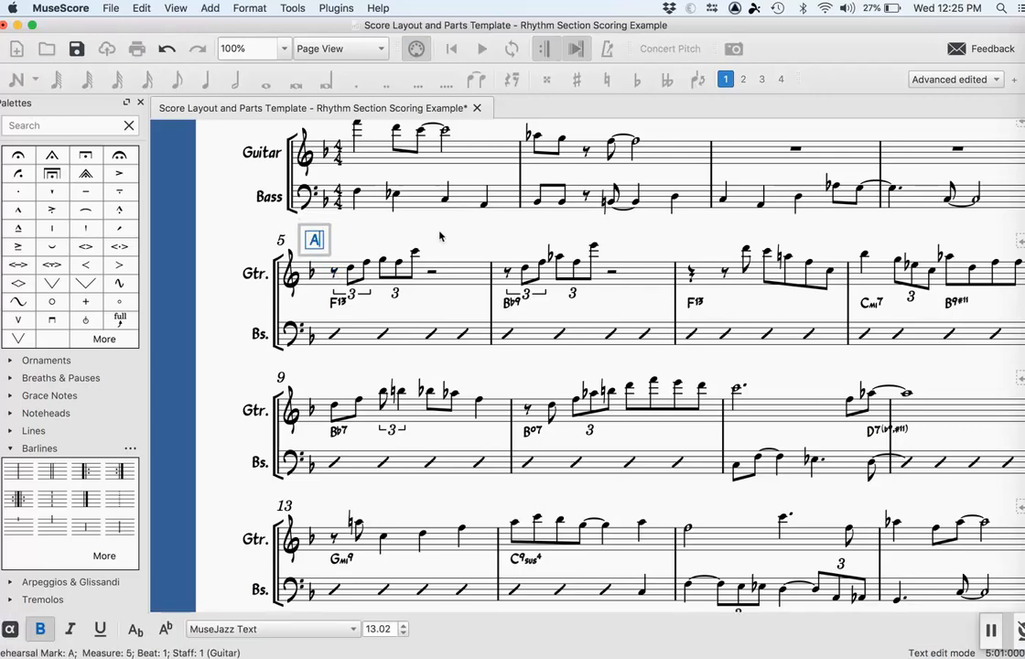
key(Escape)
- Add rehearsal mark B above the guitar staff at the start of measure 17 on page 2
scroll(439, 236, up, 3)
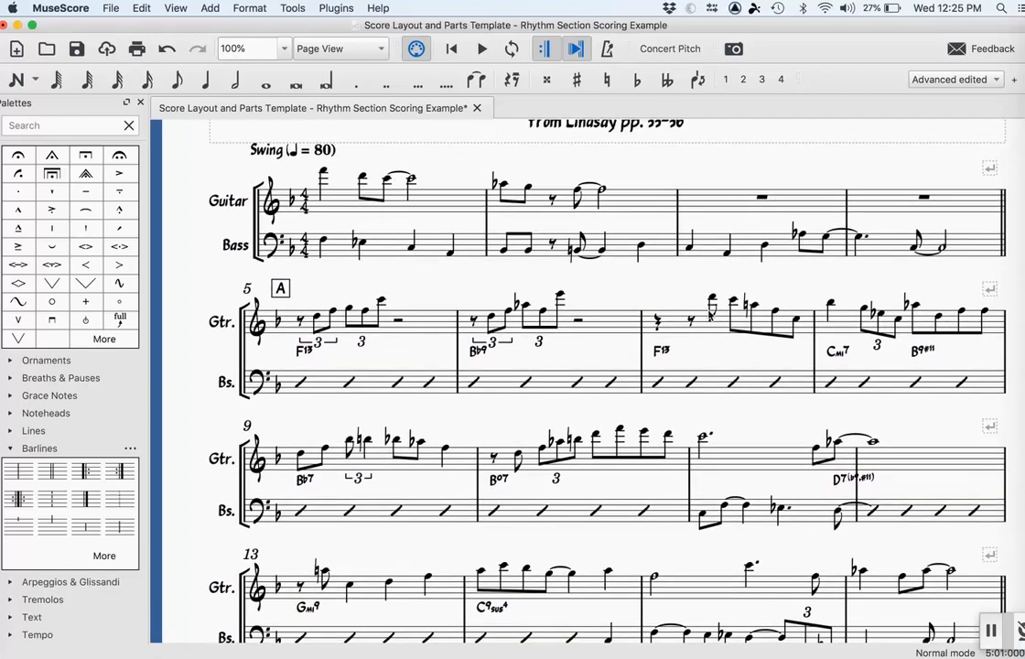
scroll(710, 316, down, 2)
scroll(710, 315, right, 10)
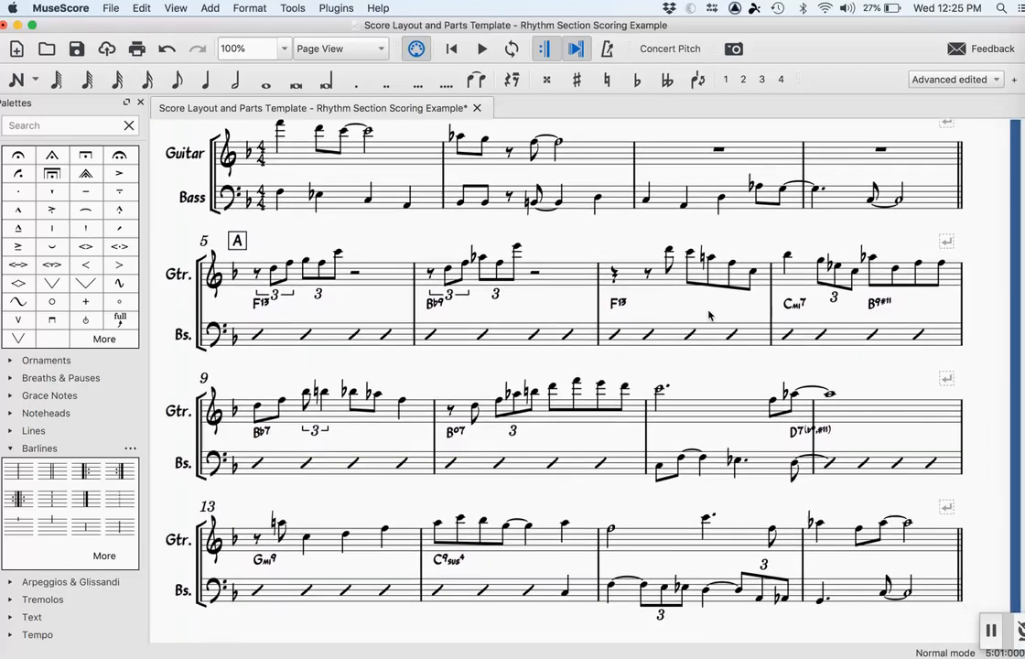
scroll(710, 316, up, 5)
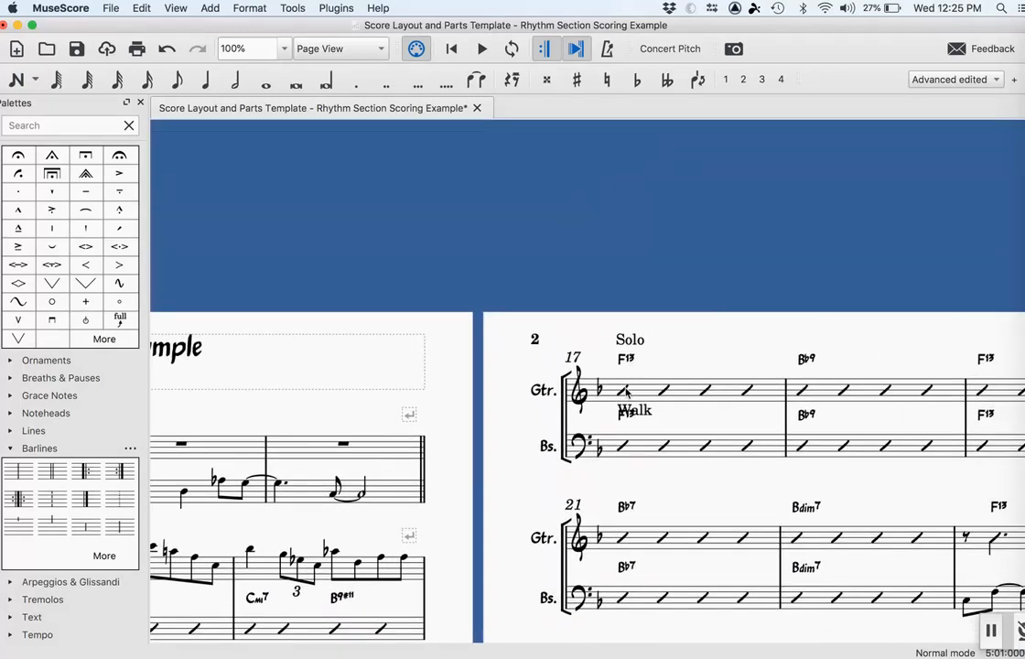
click(626, 391)
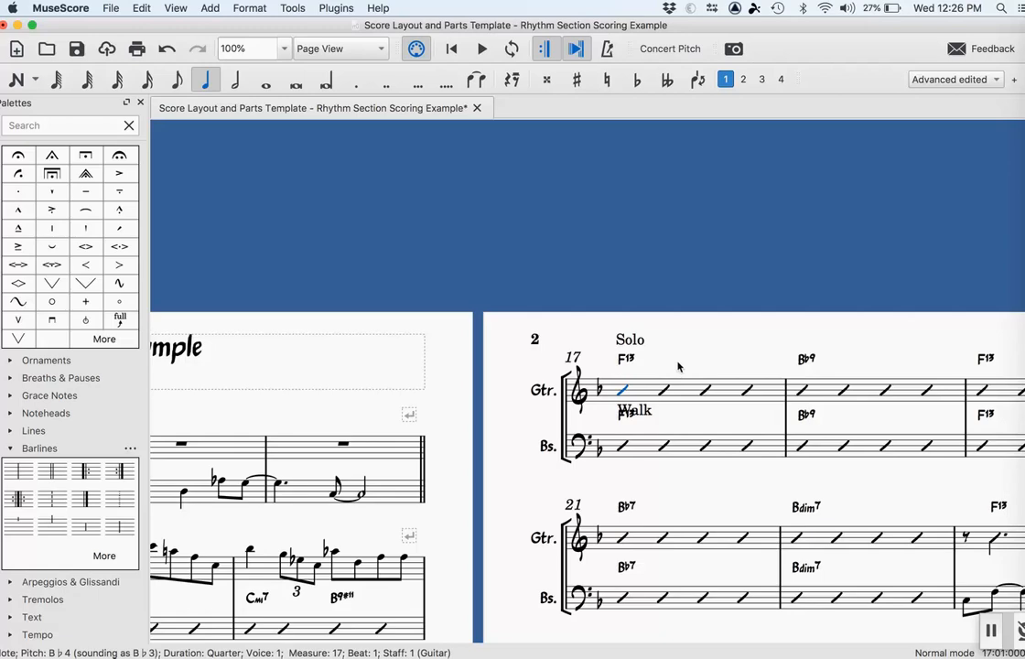
key(super+m)
text(B)
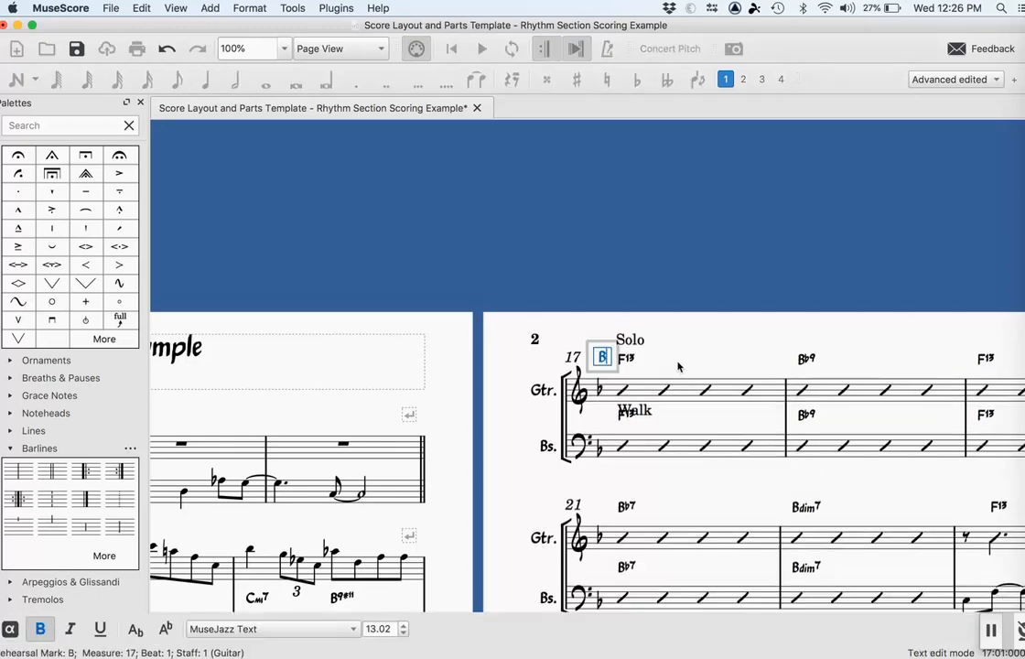
key(Escape)
- Add a segno from the repeats and jumps symbols above the guitar staff at measure 5
scroll(703, 345, left, 3)
scroll(703, 345, down, 1)
scroll(705, 343, left, 10)
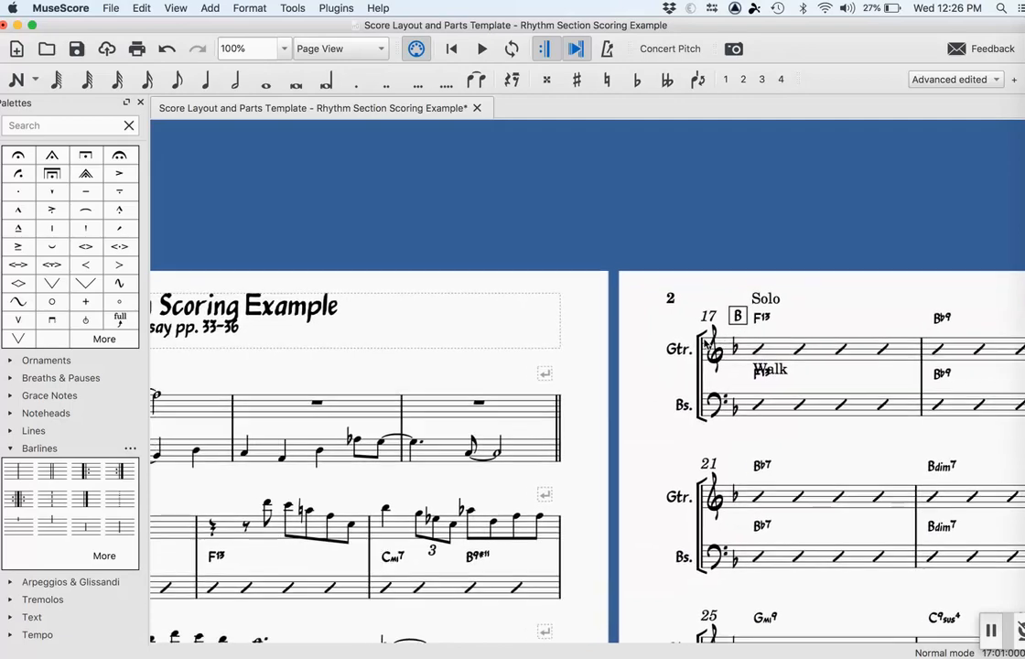
scroll(705, 343, down, 5)
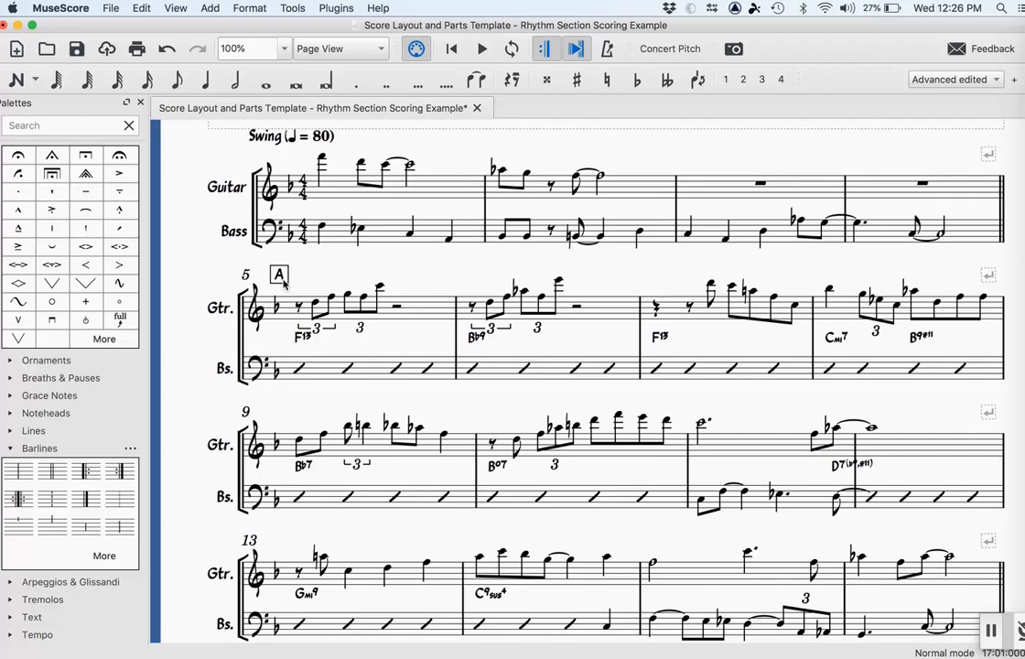
scroll(69, 384, down, 6)
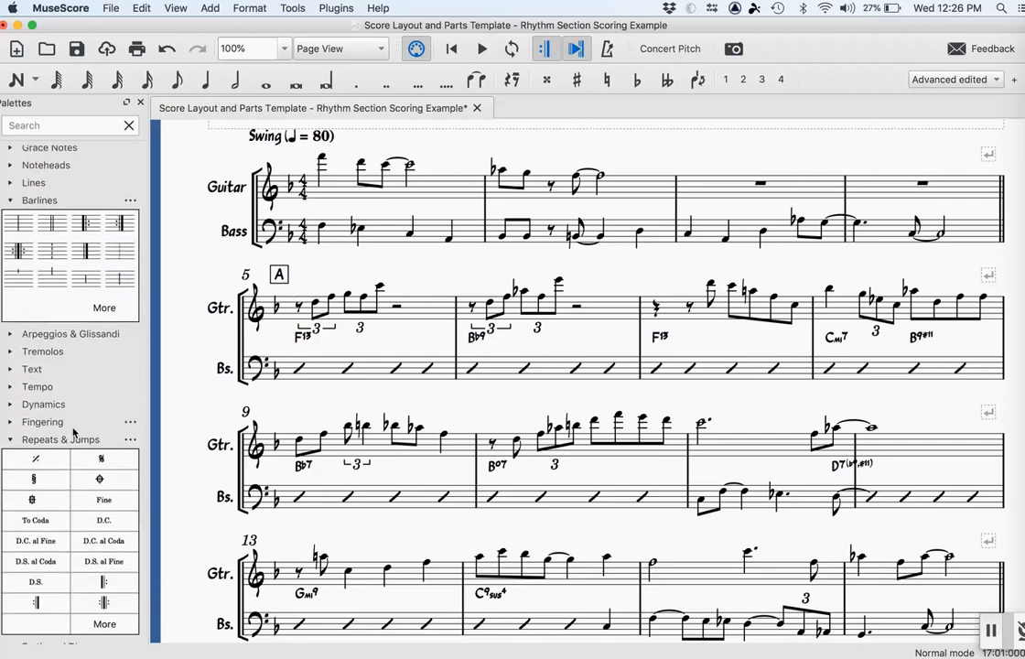
scroll(53, 421, down, 2)
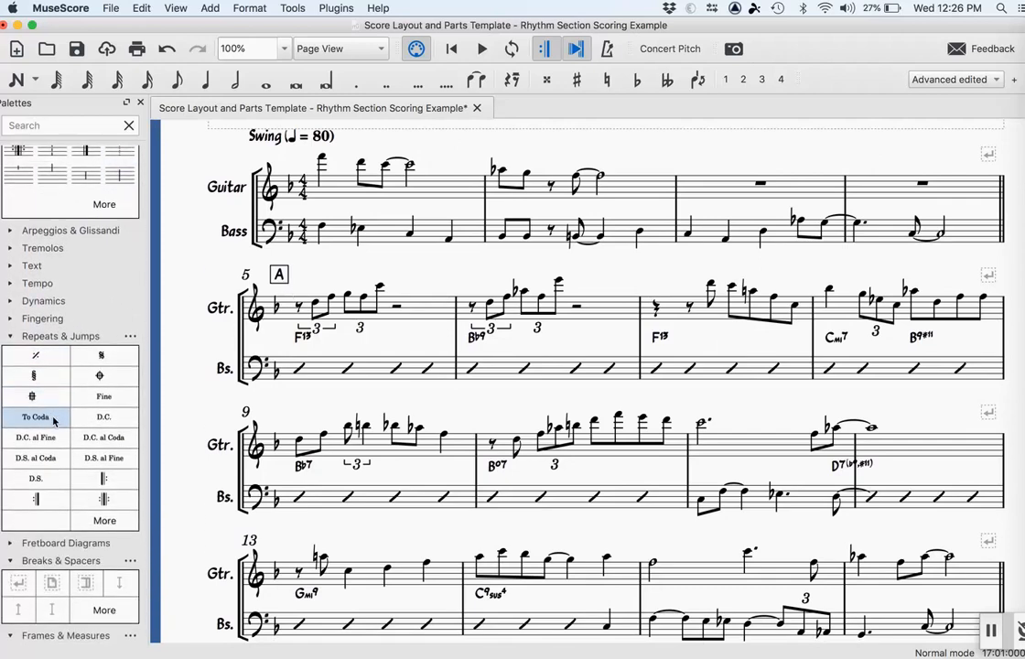
click(8, 338)
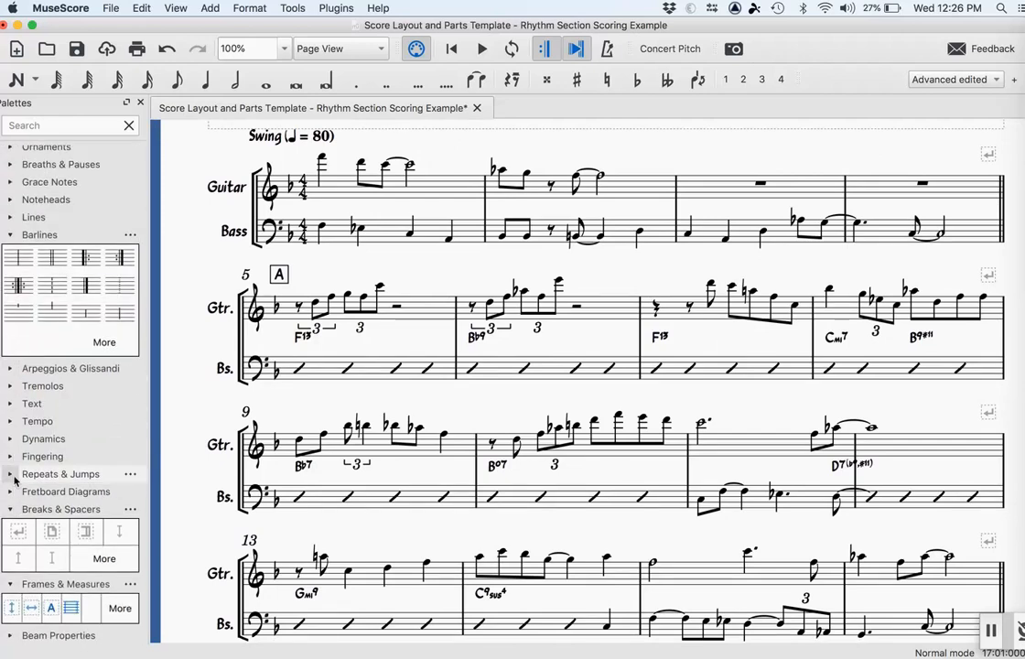
click(13, 474)
scroll(54, 457, down, 1)
click(104, 438)
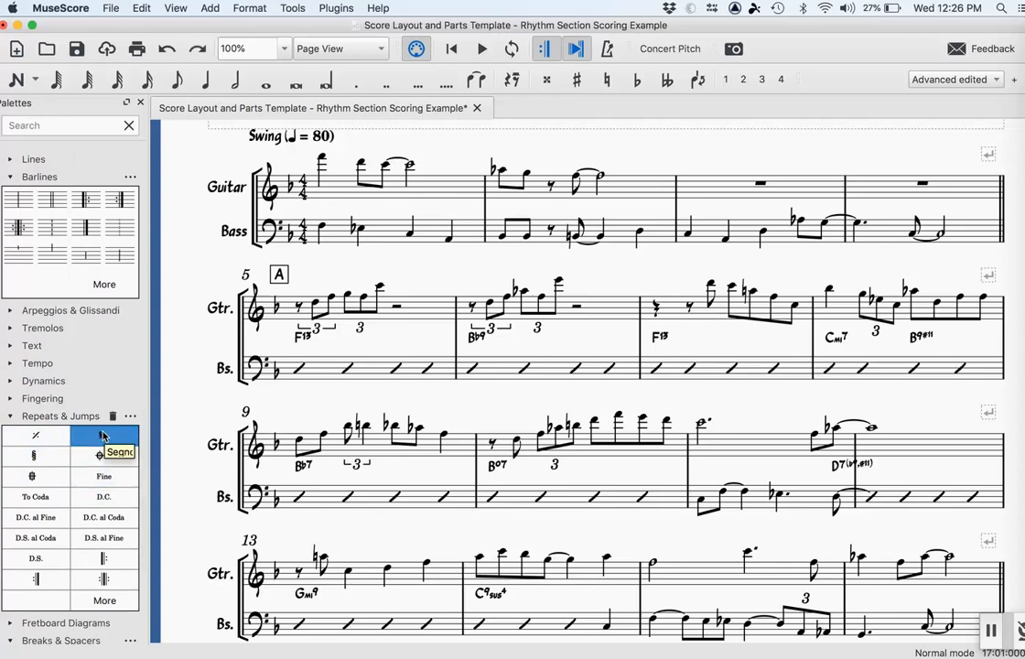
mouse_move(104, 436)
mouse_down()
mouse_move(251, 383)
mouse_move(244, 286)
mouse_move(259, 279)
mouse_up()
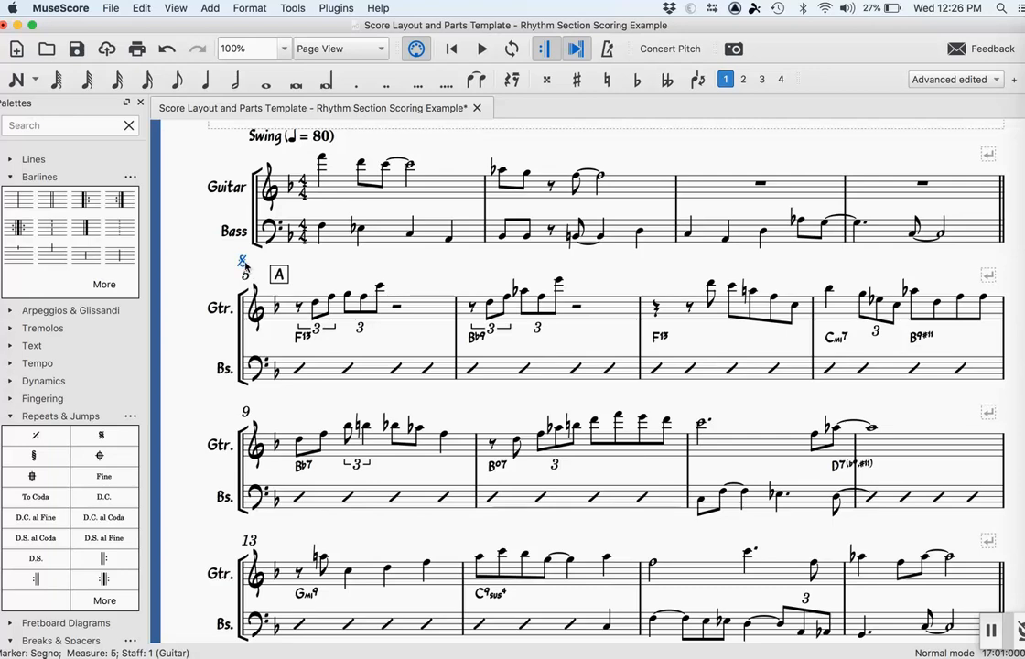
- Show the Inspector and enlarge the font size of the segno above the guitar staff at measure 5
click(175, 8)
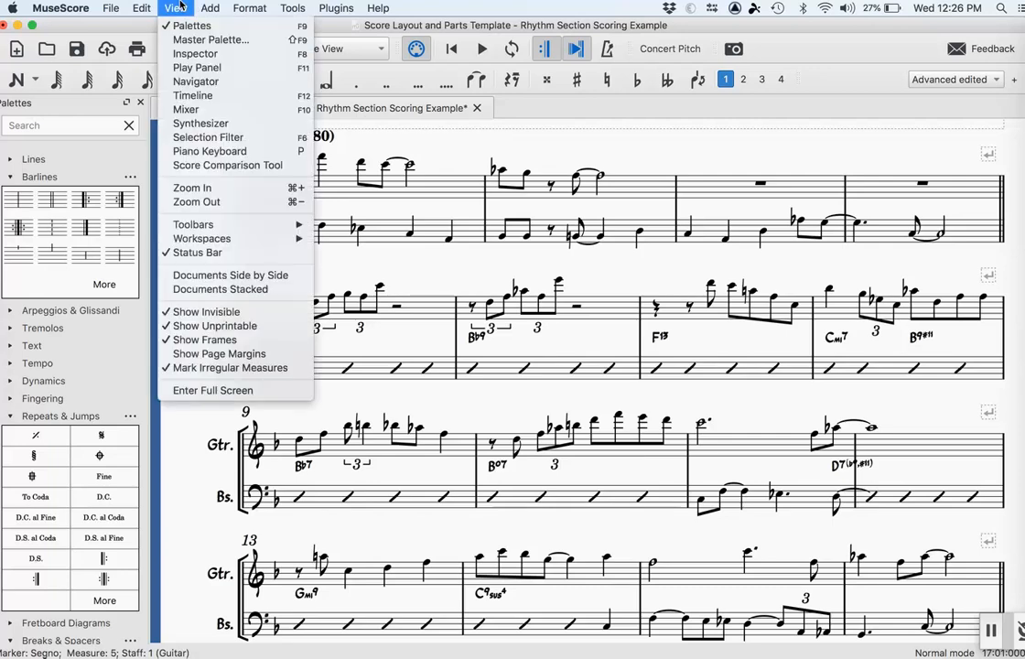
click(189, 53)
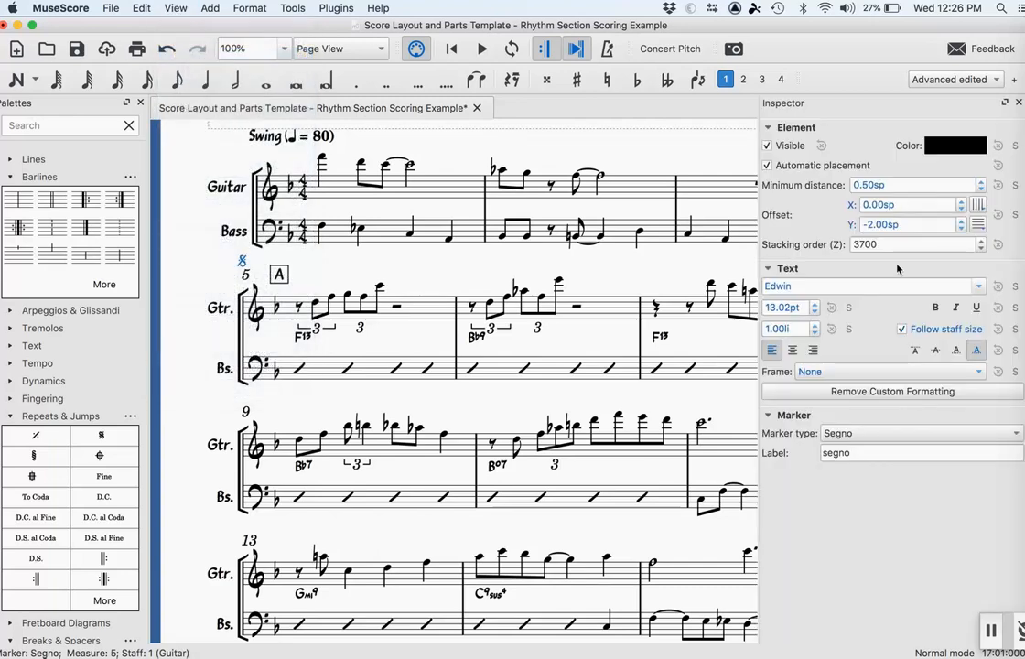
click(816, 305)
click(816, 305)
click(816, 305)
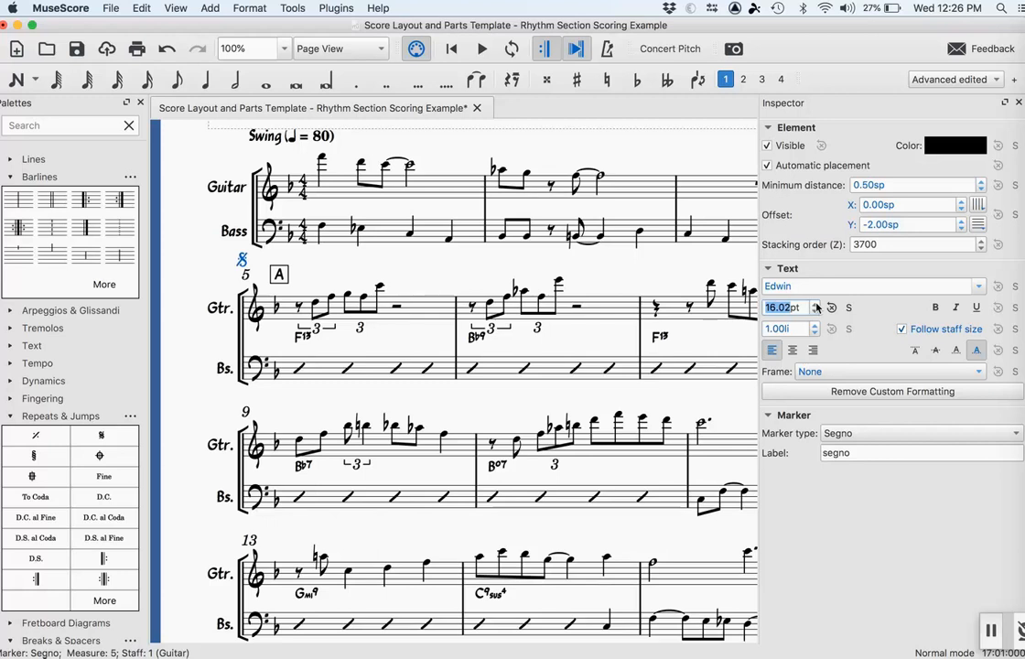
click(816, 305)
click(816, 304)
click(816, 305)
click(817, 304)
click(816, 305)
click(599, 267)
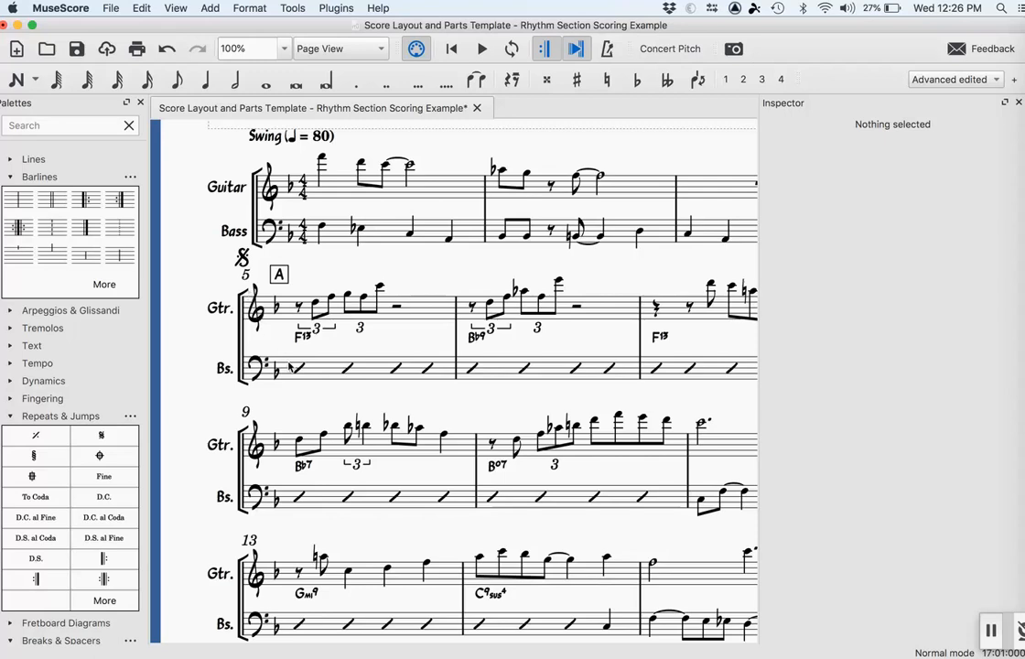
- Examine the systems from measure 5 to measure 16 to locate where the jump to the coda belongs
scroll(332, 334, right, 2)
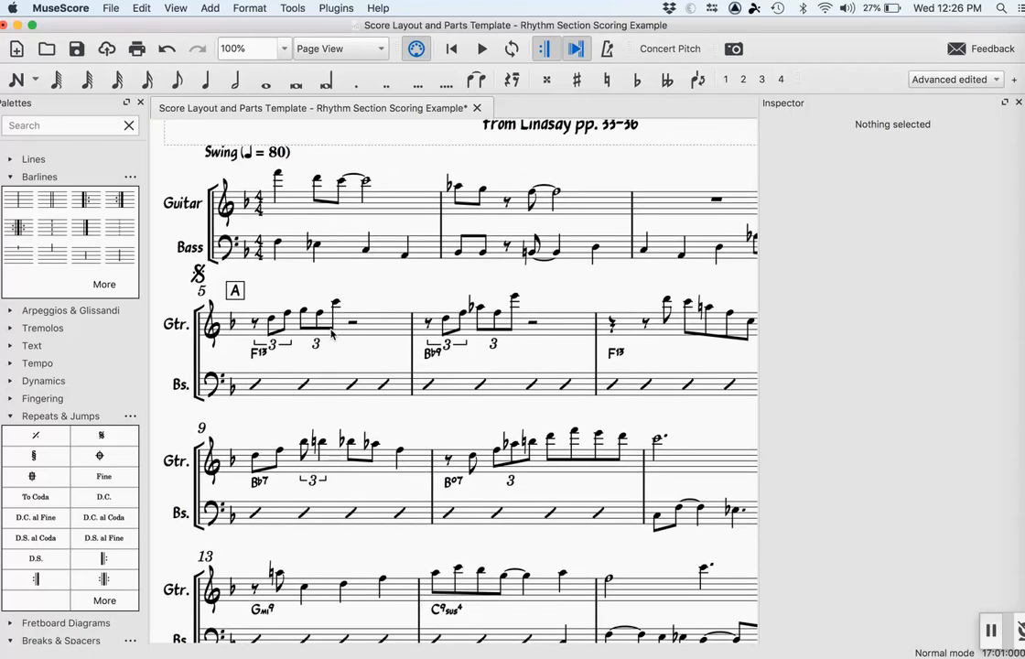
scroll(331, 334, right, 3)
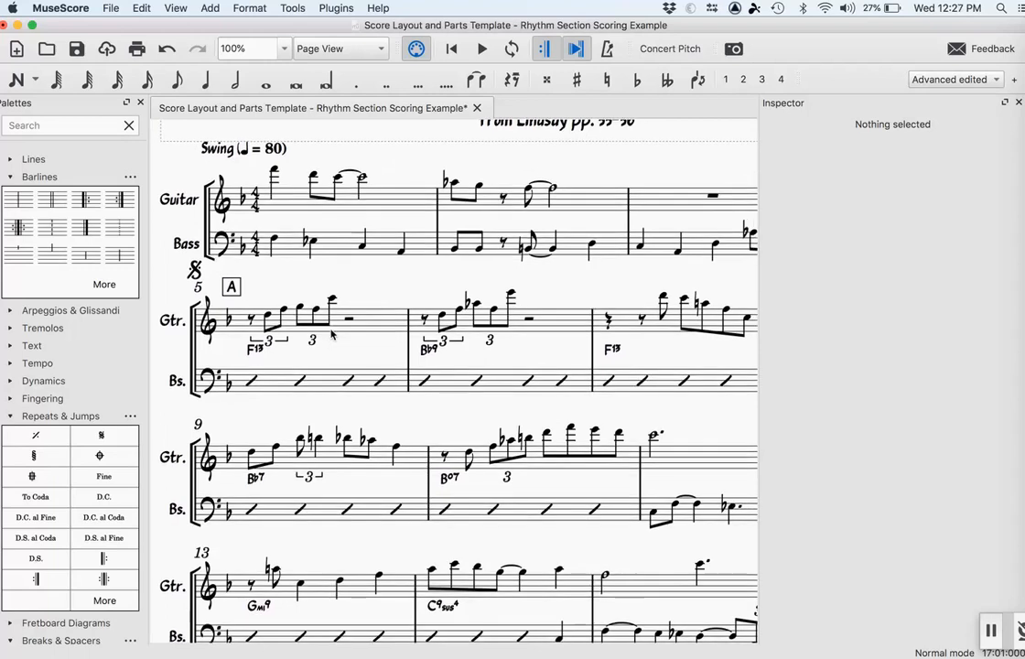
scroll(332, 334, right, 1)
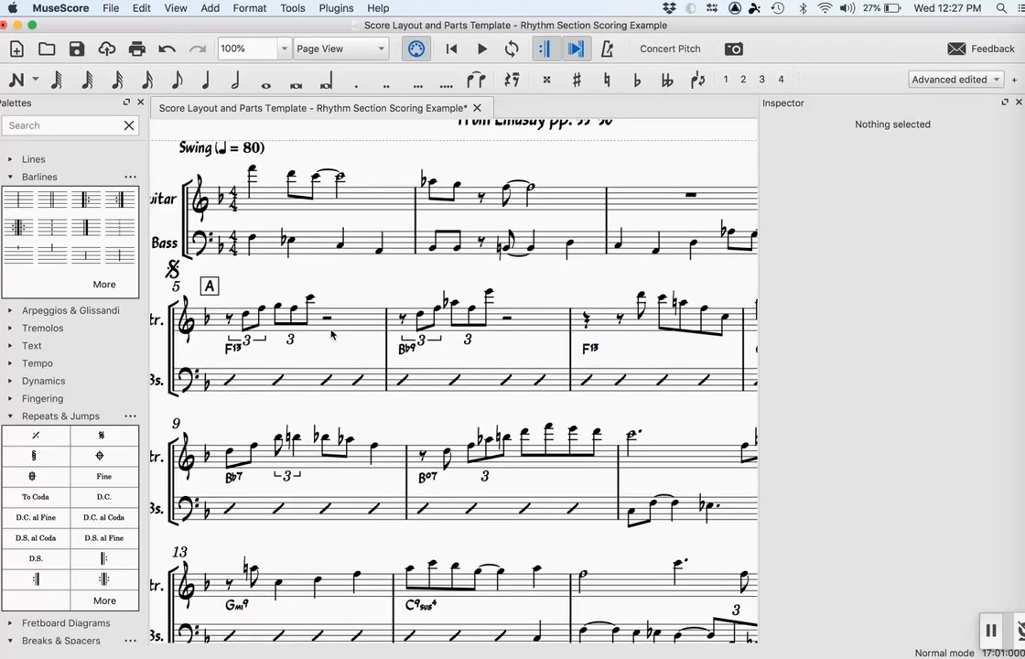
scroll(331, 334, down, 5)
scroll(331, 334, right, 5)
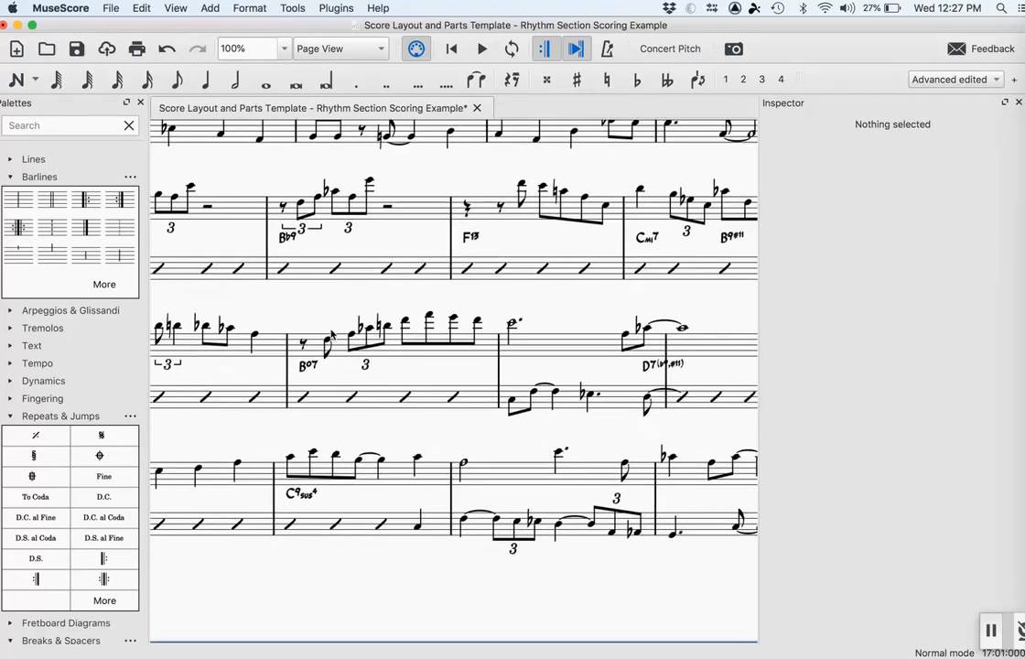
scroll(331, 334, right, 2)
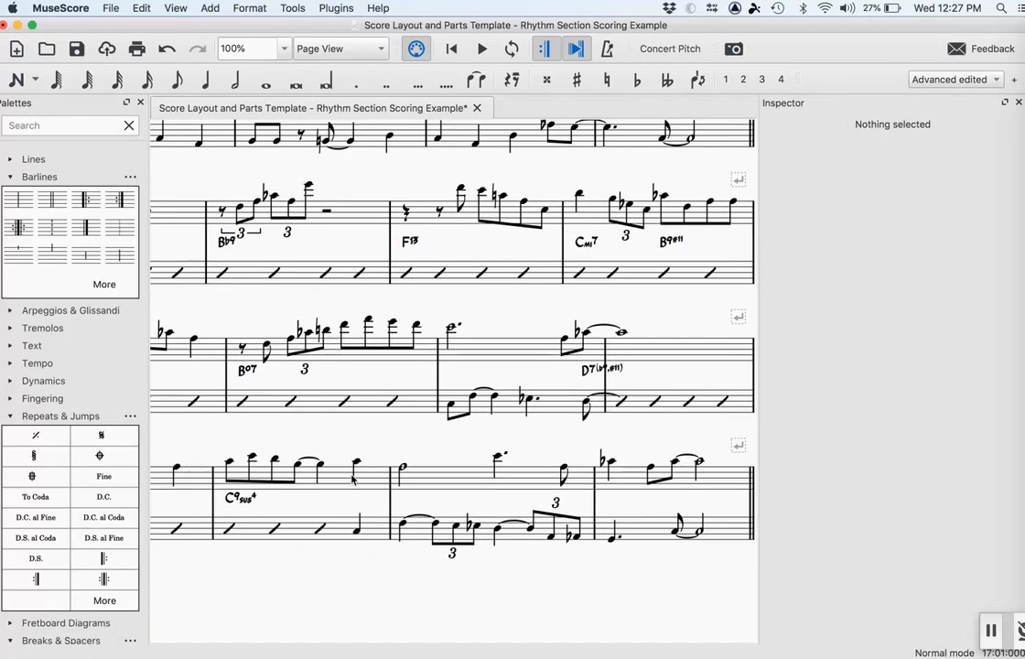
scroll(361, 461, left, 6)
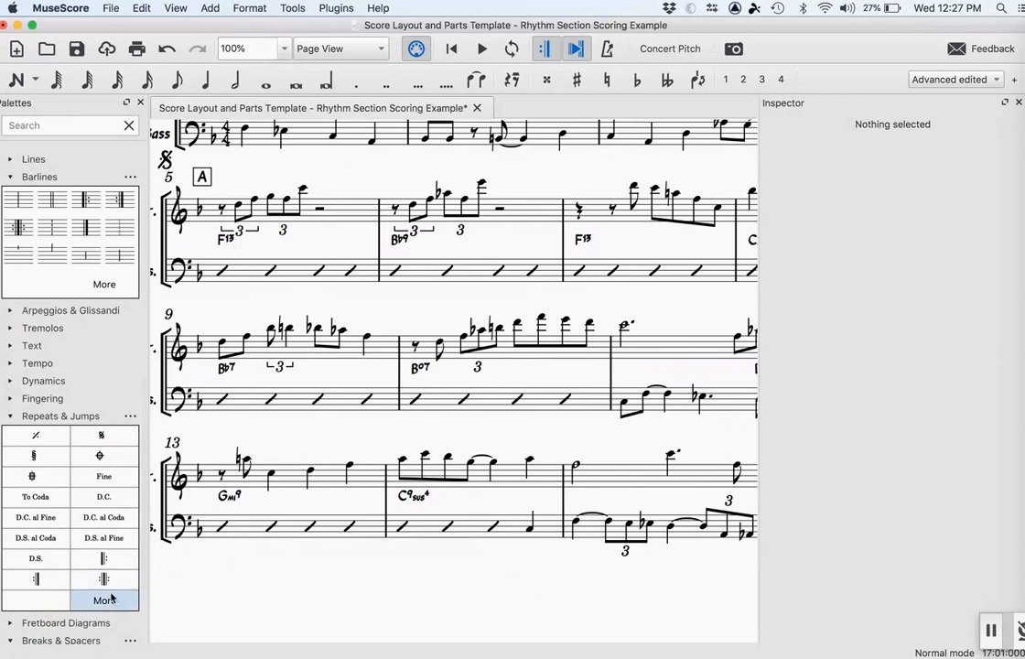
- Try the plain-text To Coda marker above the guitar staff at measure 14 and delete it
click(13, 416)
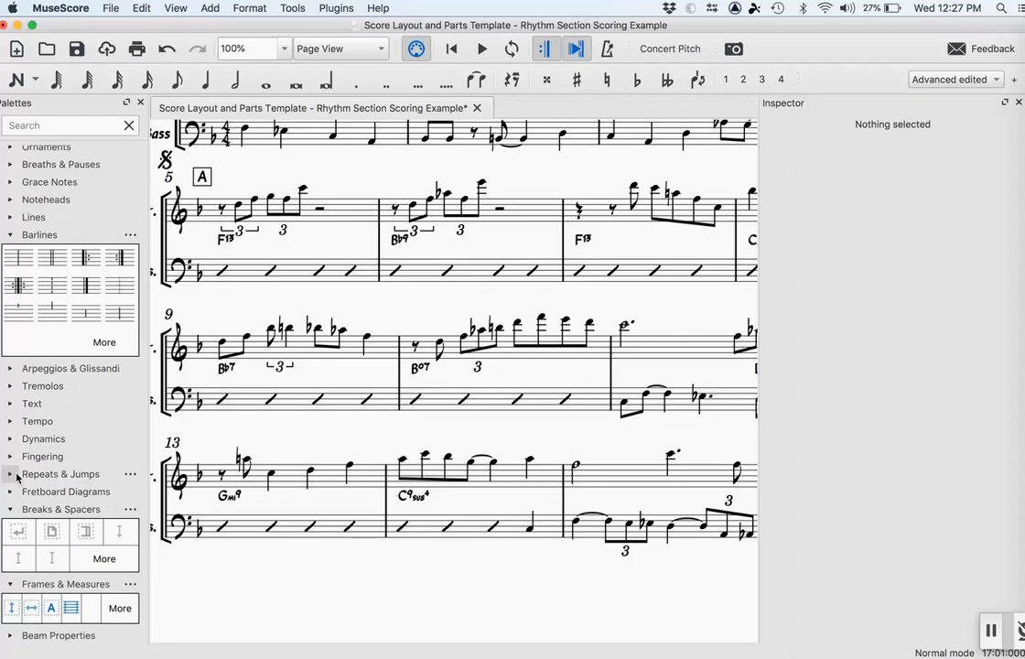
click(14, 473)
click(102, 470)
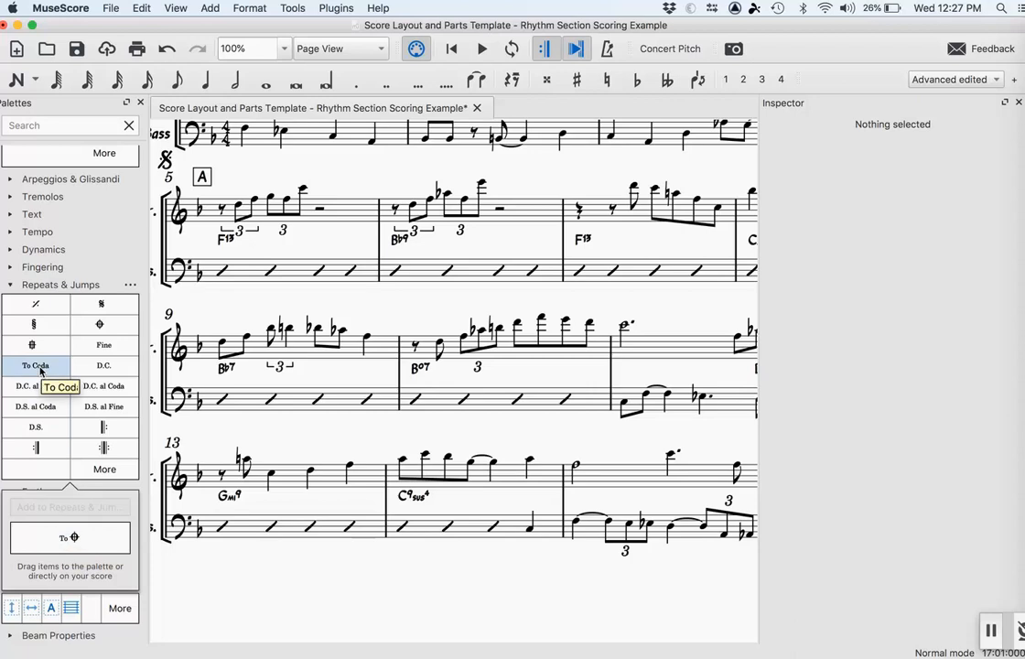
drag(41, 368, 437, 453)
click(477, 443)
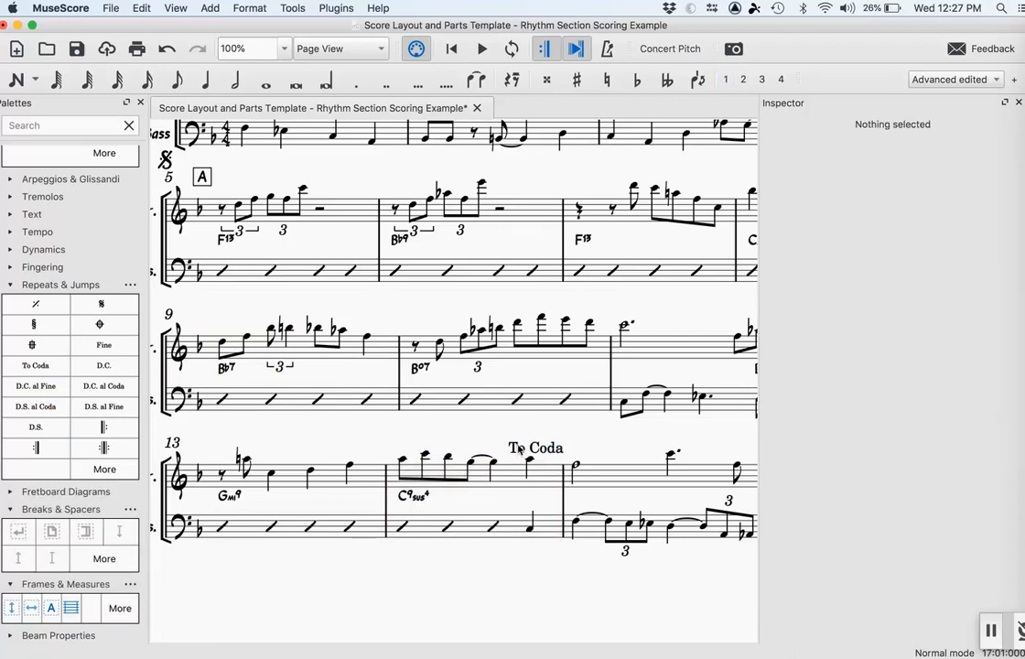
click(505, 448)
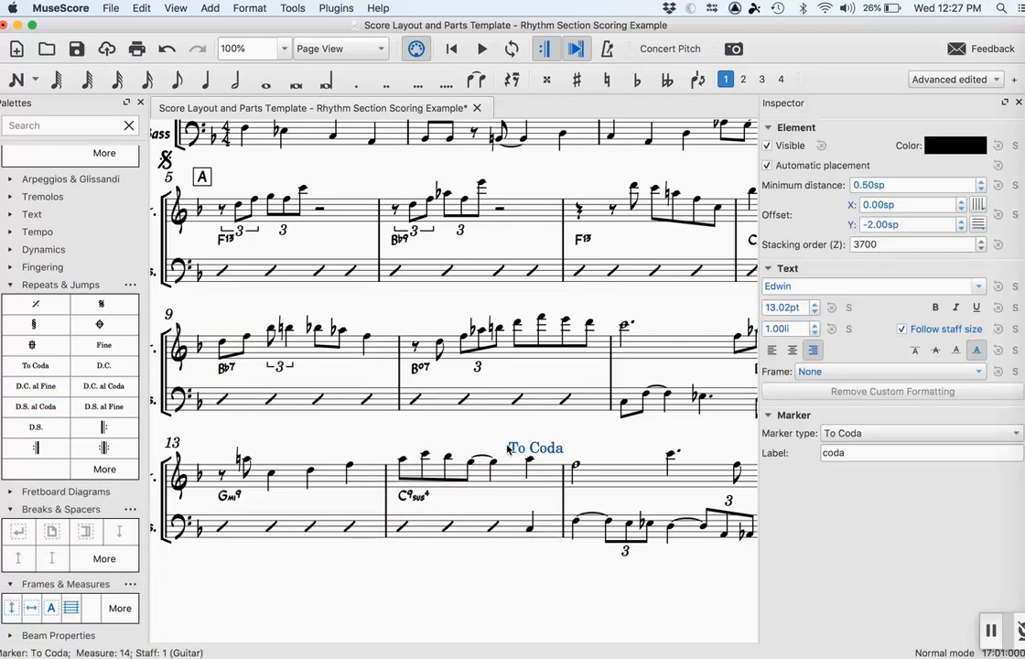
key(Escape)
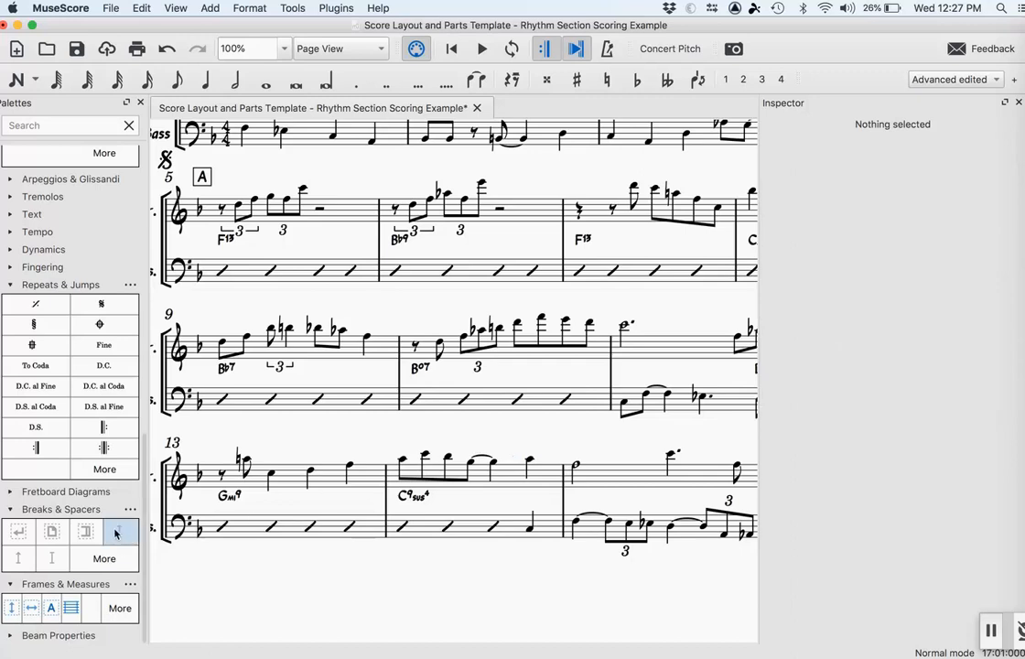
- Add the To Coda (Symbol) marker from the additional repeats and jumps above the guitar staff at measure 14
click(108, 470)
click(67, 535)
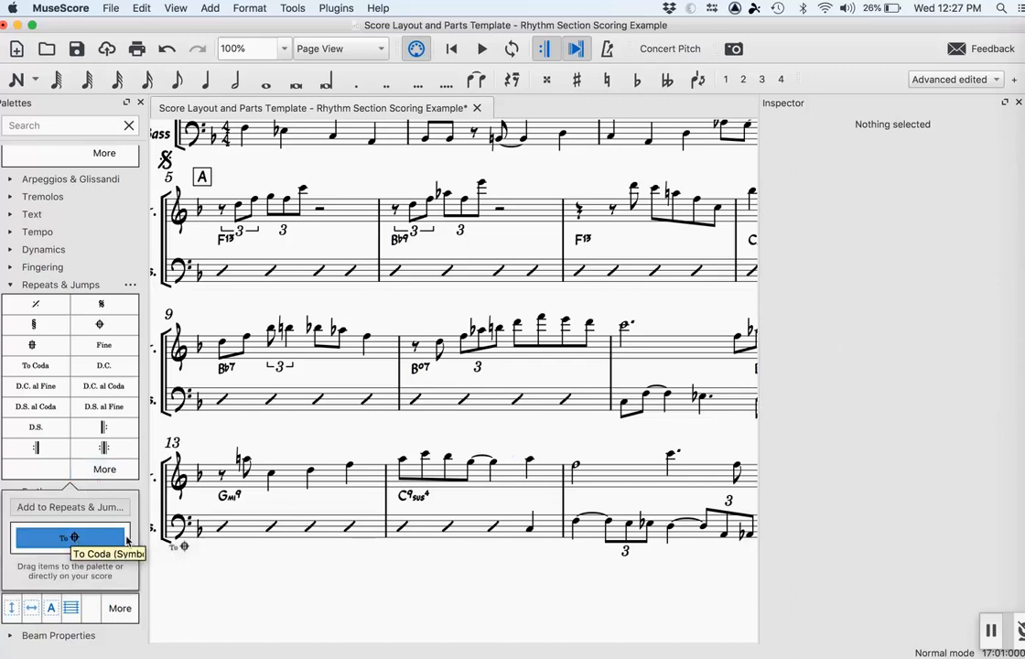
mouse_move(64, 533)
mouse_down()
mouse_move(304, 515)
mouse_move(473, 485)
mouse_move(476, 471)
mouse_up()
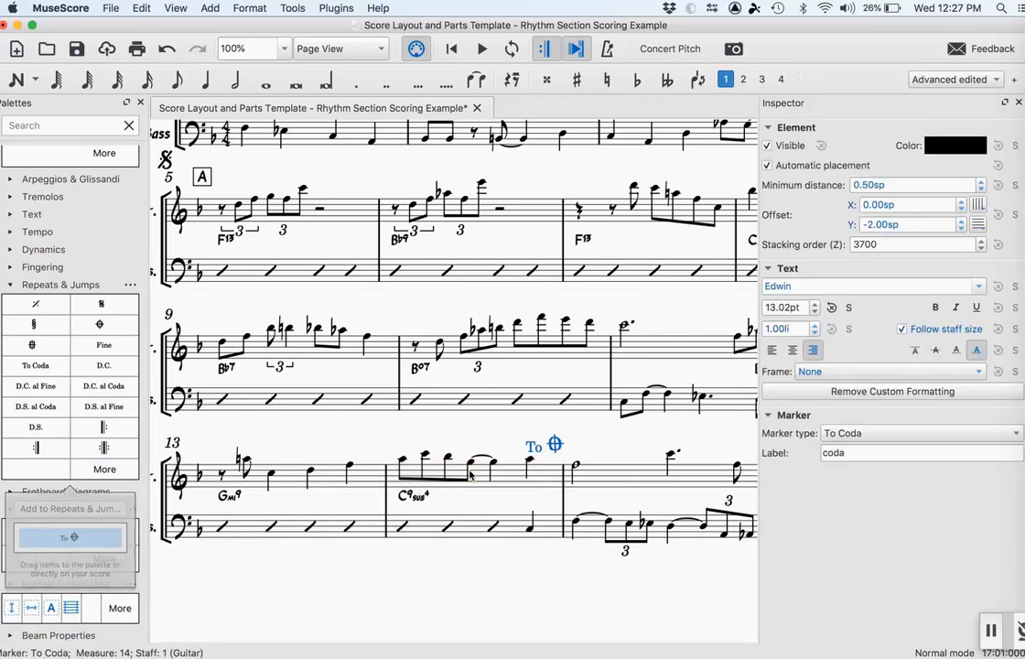
click(482, 451)
click(553, 447)
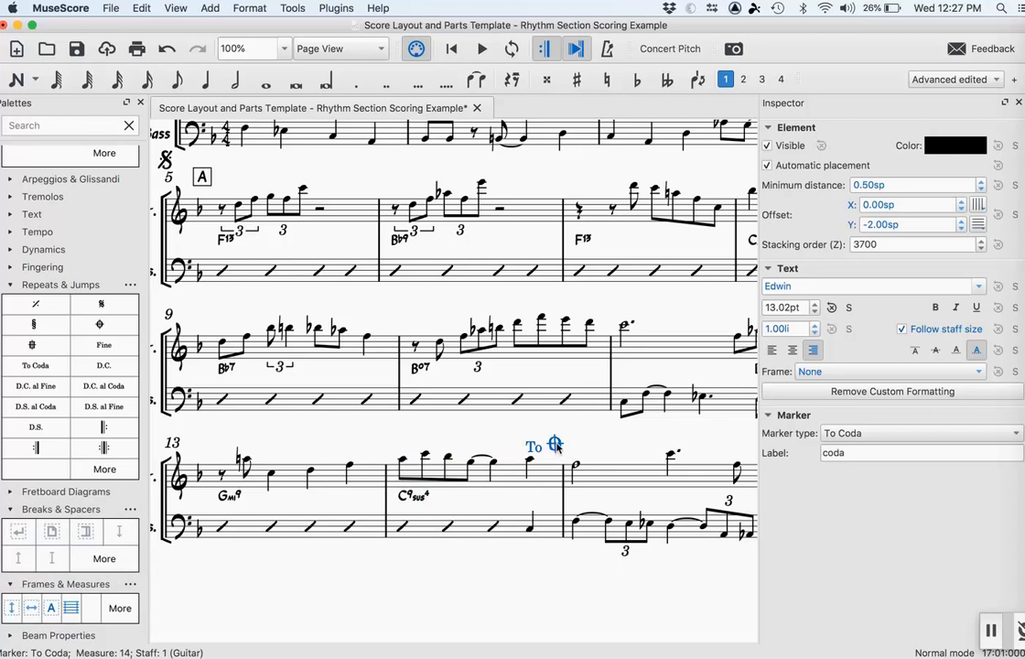
- Add a D.S. al Coda jump above the guitar staff at measure 28, at the double barline on page 2
scroll(556, 446, right, 10)
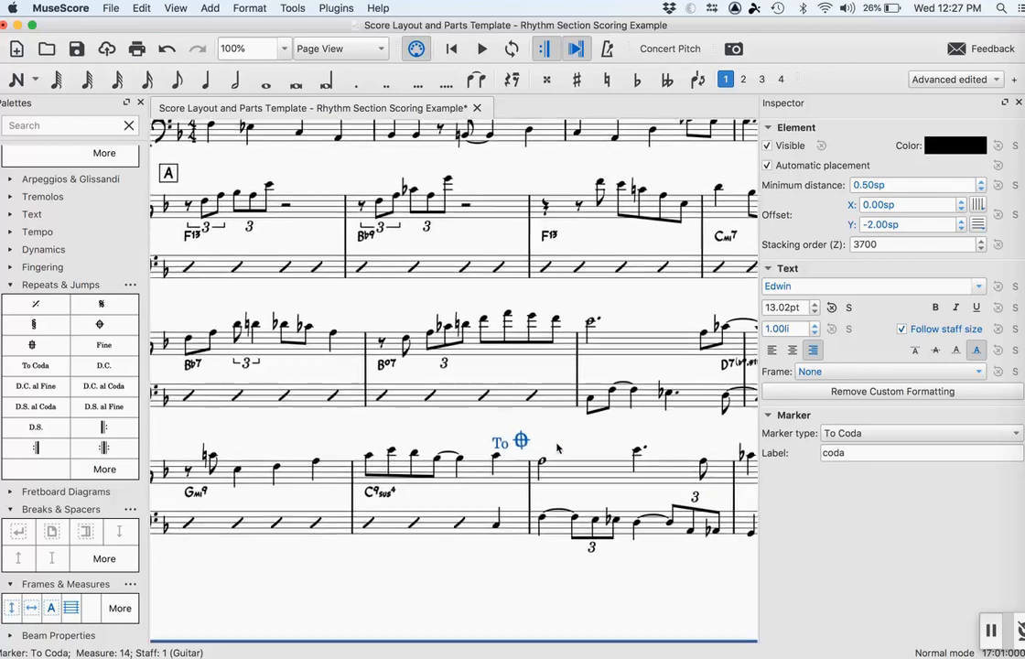
scroll(556, 445, right, 10)
scroll(555, 446, up, 6)
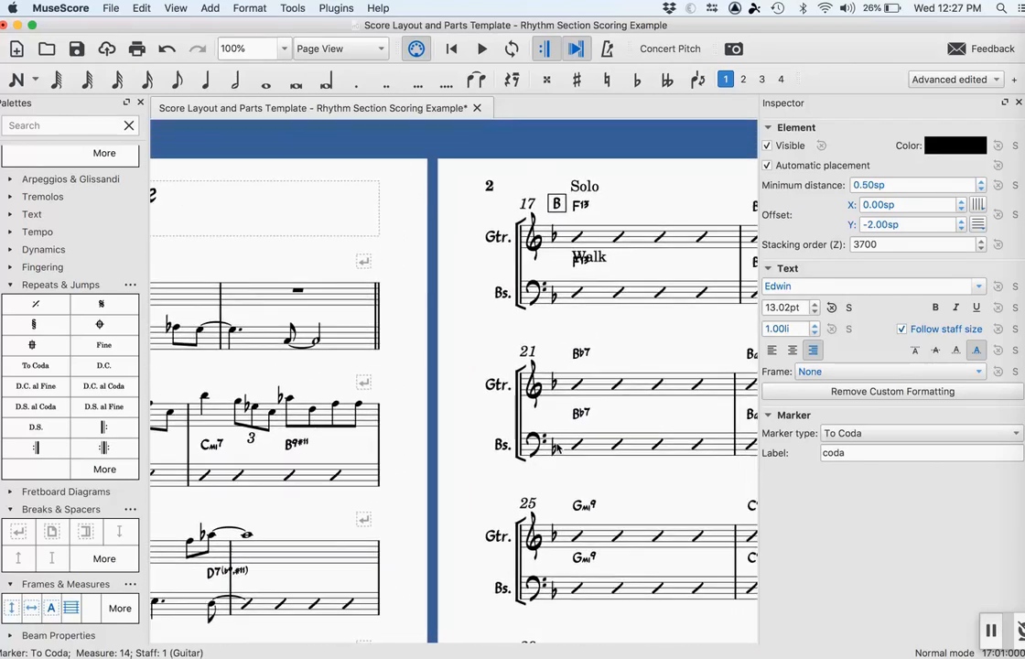
scroll(557, 447, down, 5)
scroll(557, 447, right, 6)
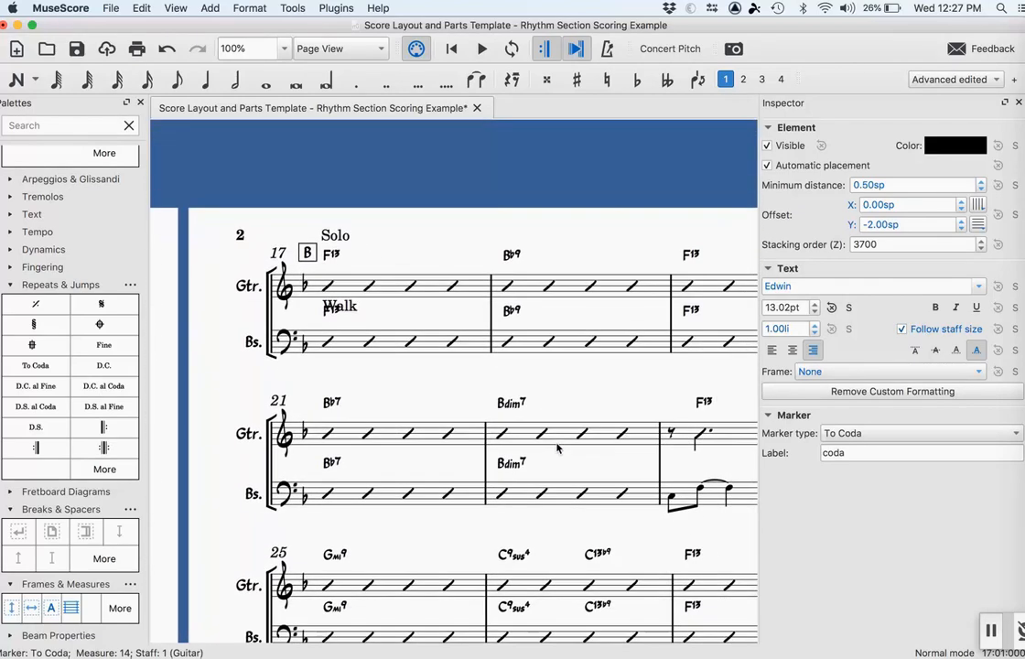
scroll(559, 447, down, 3)
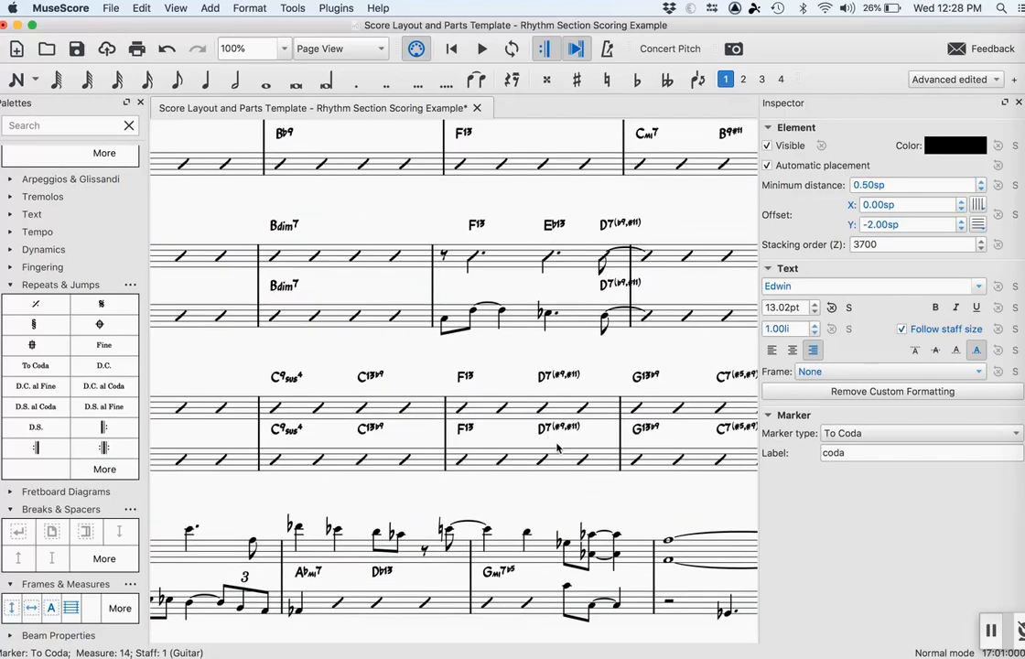
scroll(558, 447, right, 7)
scroll(558, 448, up, 2)
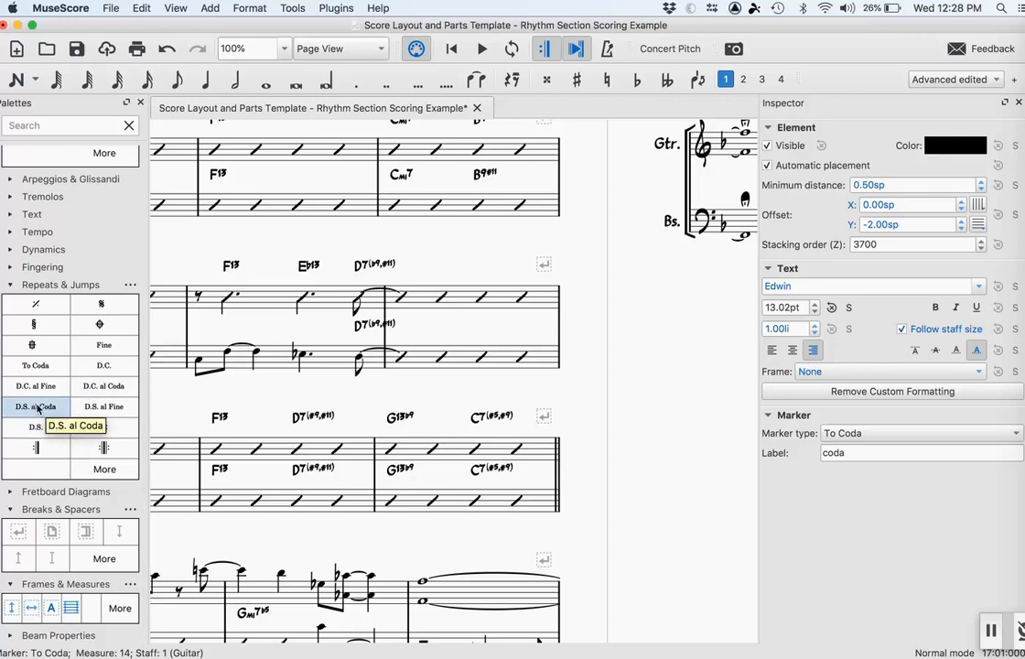
drag(37, 409, 450, 455)
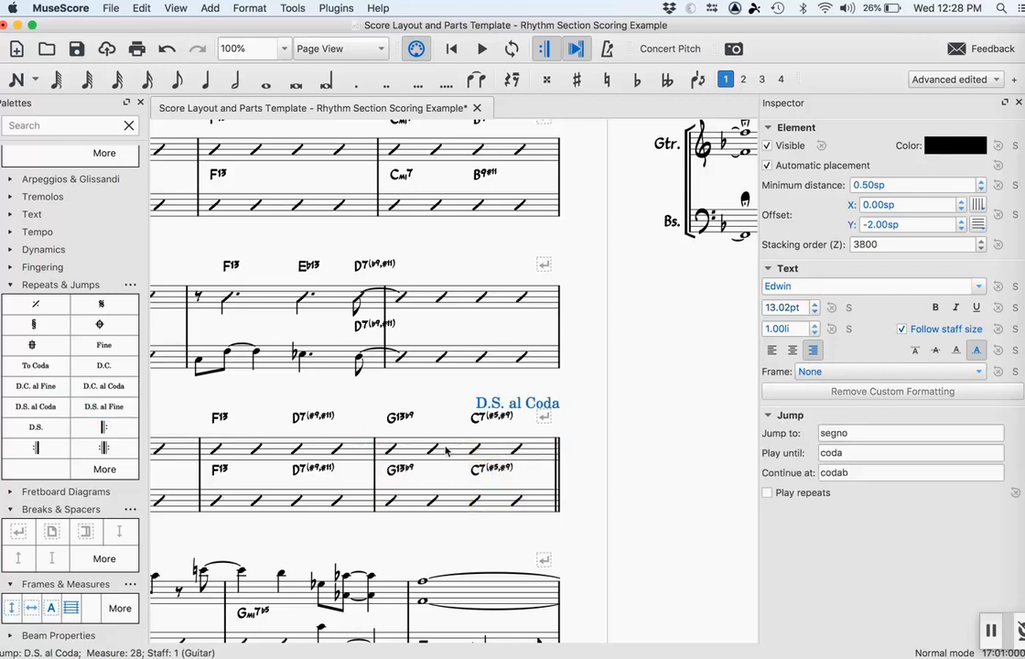
click(638, 444)
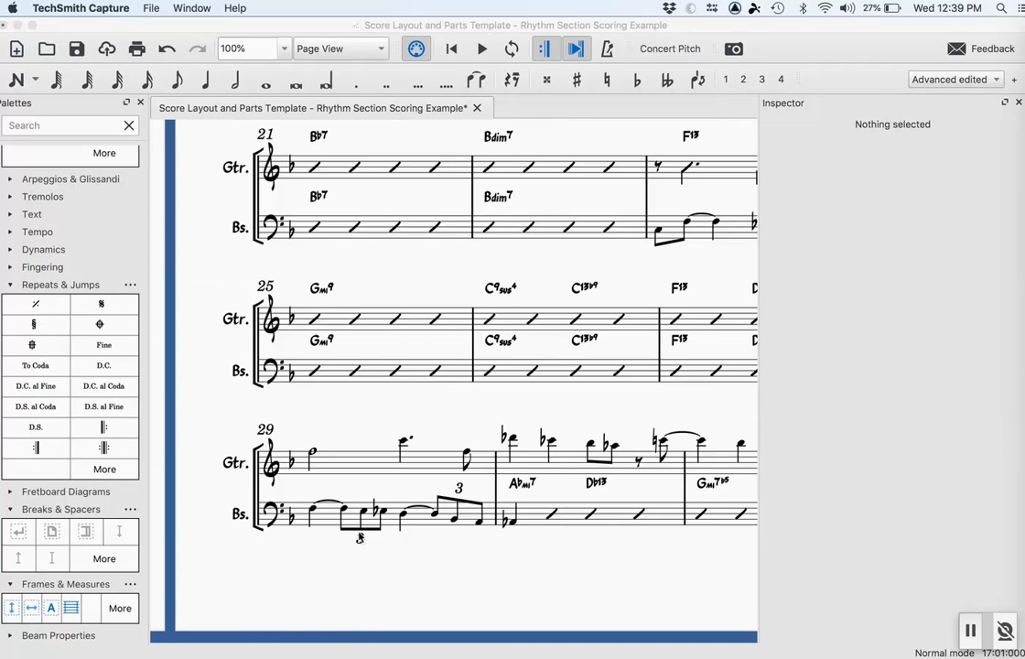
- Add a coda symbol above the guitar staff at measure 29 and set its font size to 23.02 pt
scroll(360, 537, right, 6)
scroll(360, 538, up, 1)
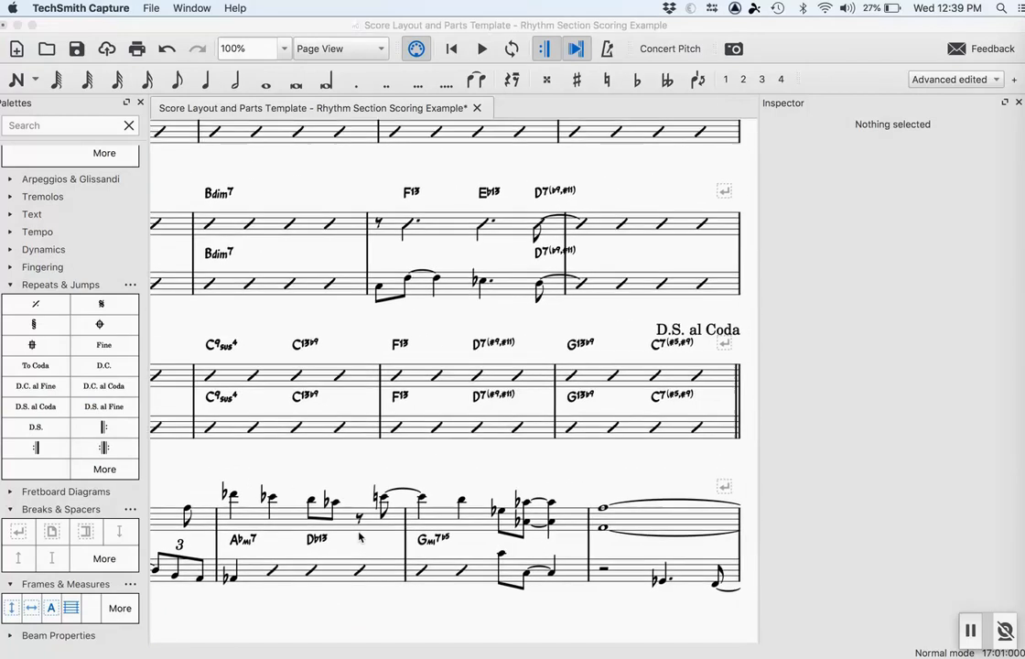
scroll(360, 538, left, 6)
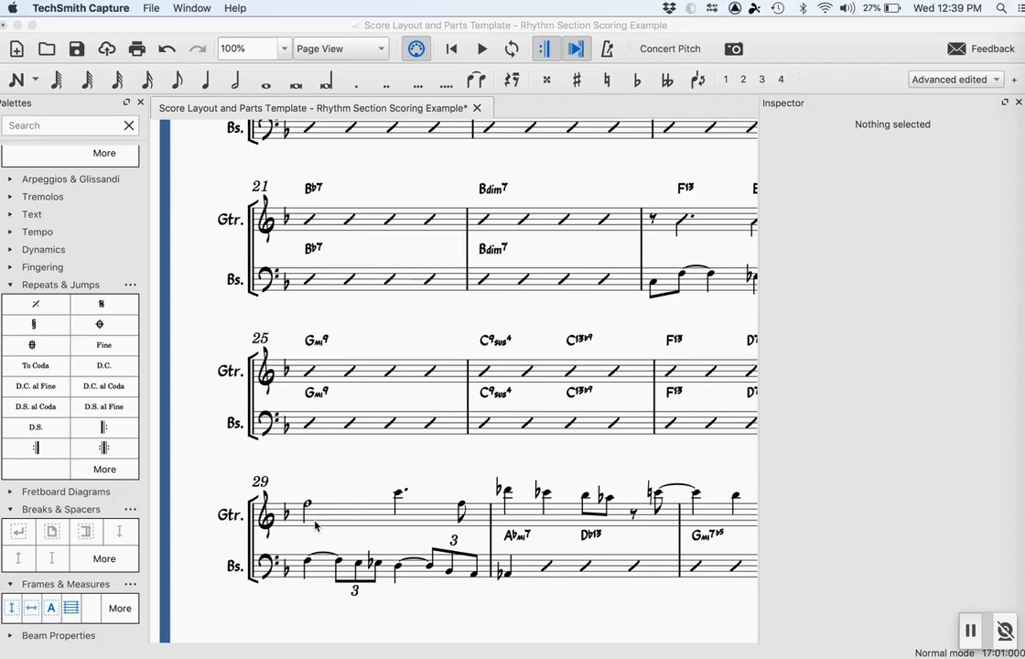
click(97, 324)
mouse_move(98, 325)
mouse_down()
mouse_move(271, 414)
mouse_move(343, 527)
mouse_move(340, 517)
mouse_up()
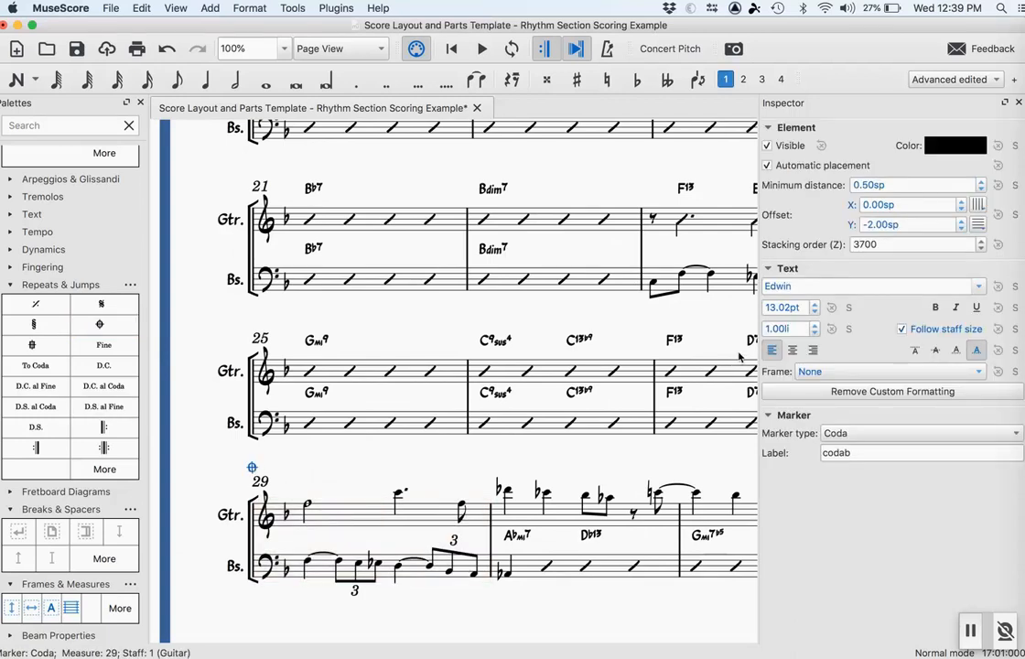
drag(818, 307, 817, 307)
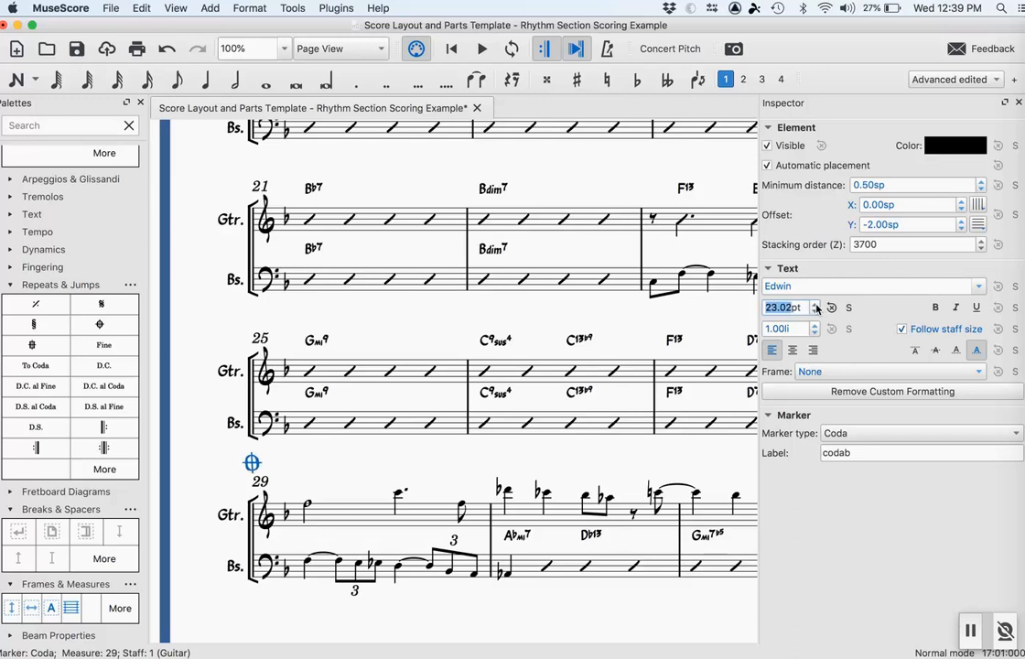
click(393, 455)
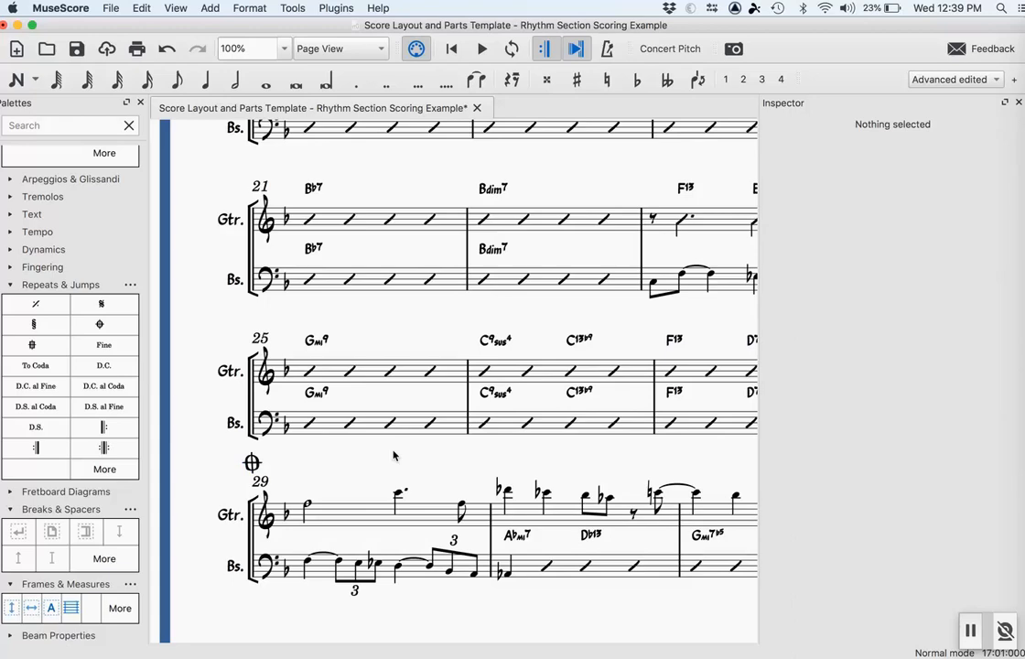
- Open the page settings and preview the portrait orientation before returning to landscape
key(super+minus)
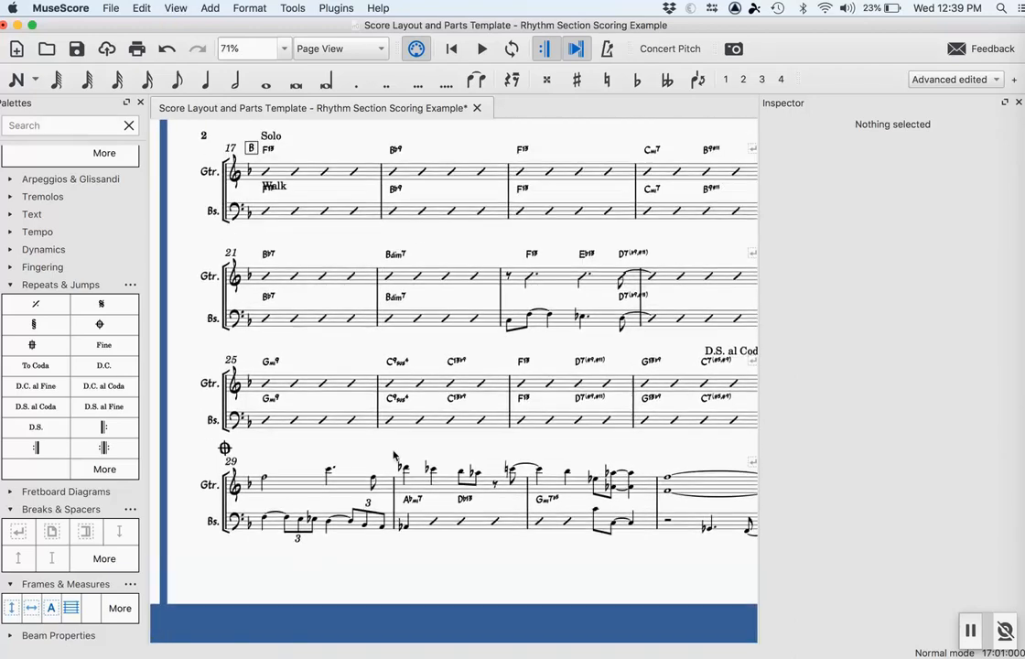
scroll(394, 455, left, 5)
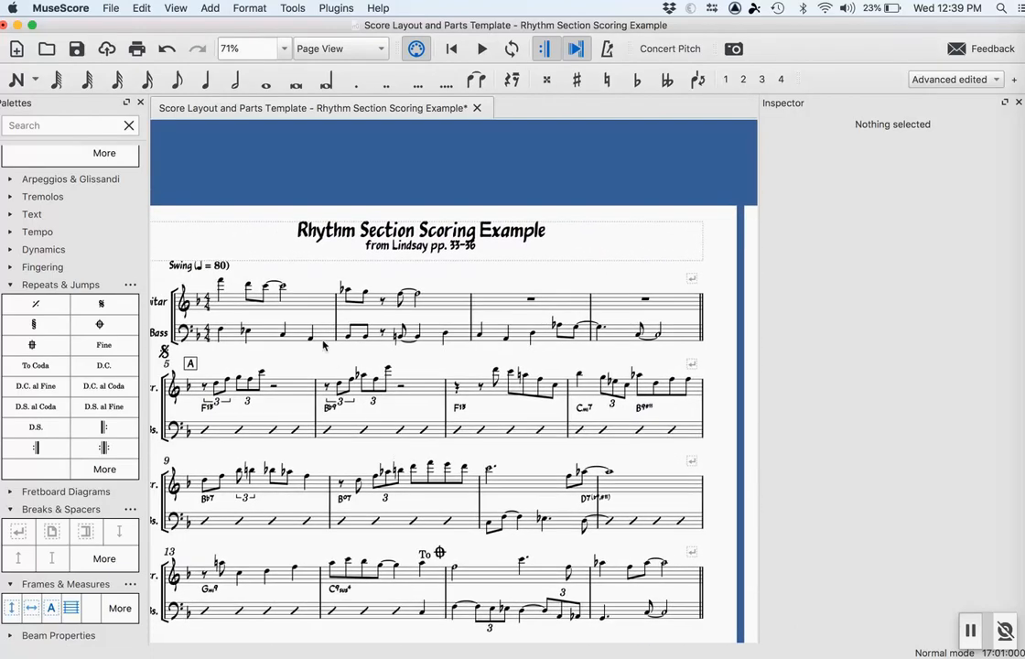
click(248, 8)
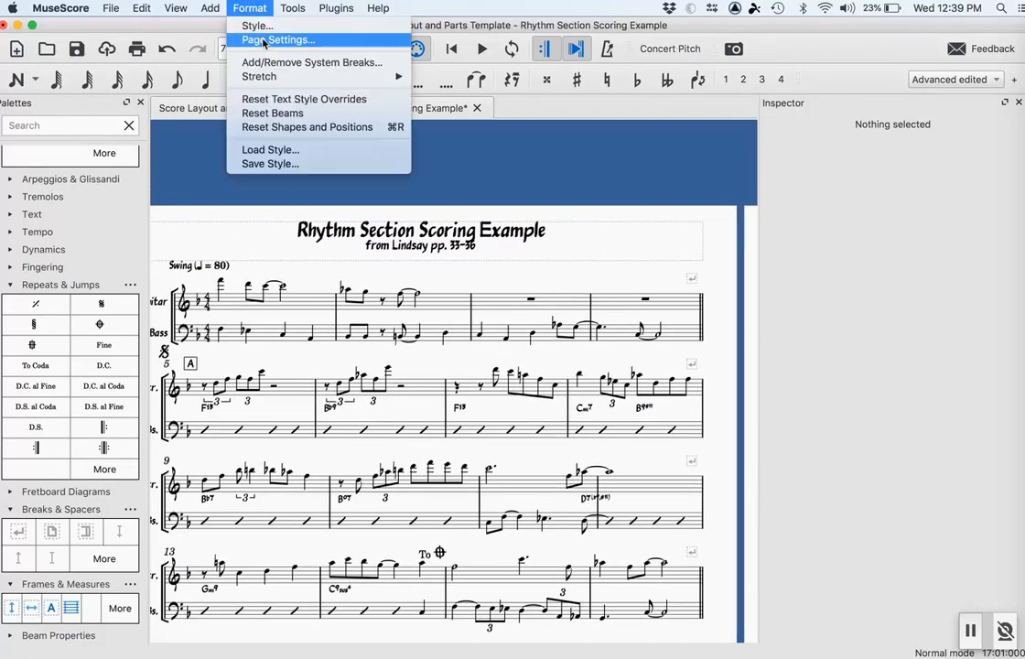
click(264, 40)
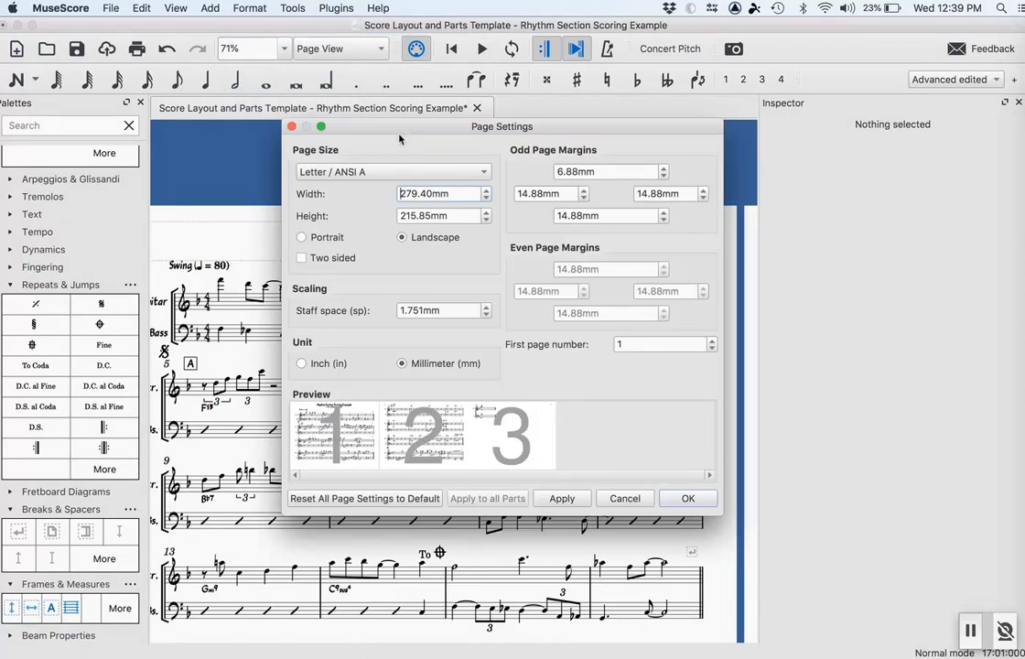
click(316, 237)
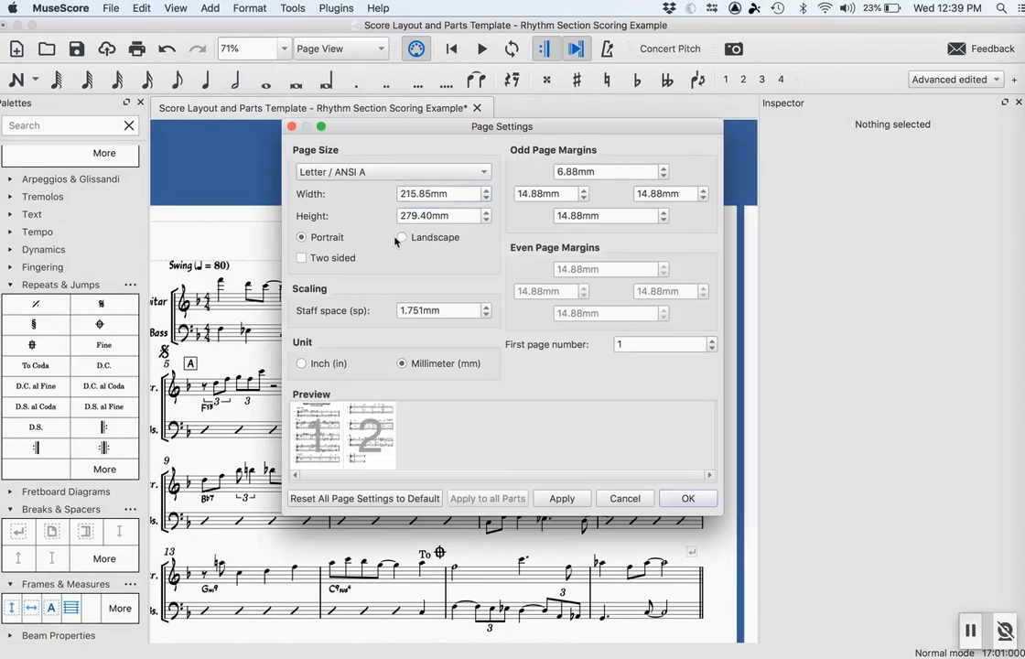
click(412, 240)
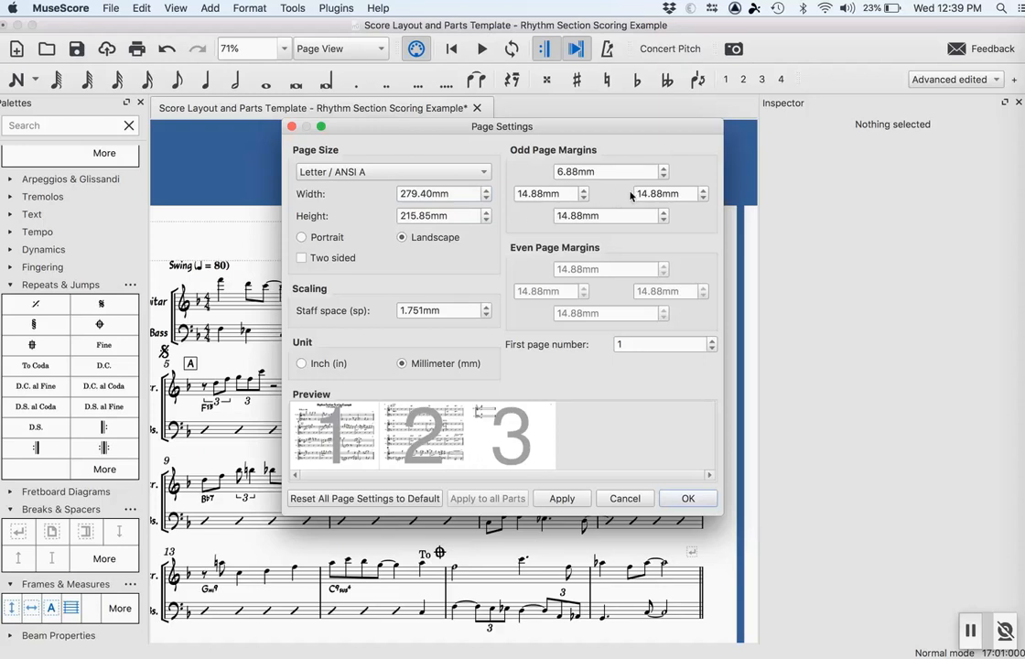
- Reduce the left odd-page margin to 7.88 mm
click(583, 198)
click(583, 199)
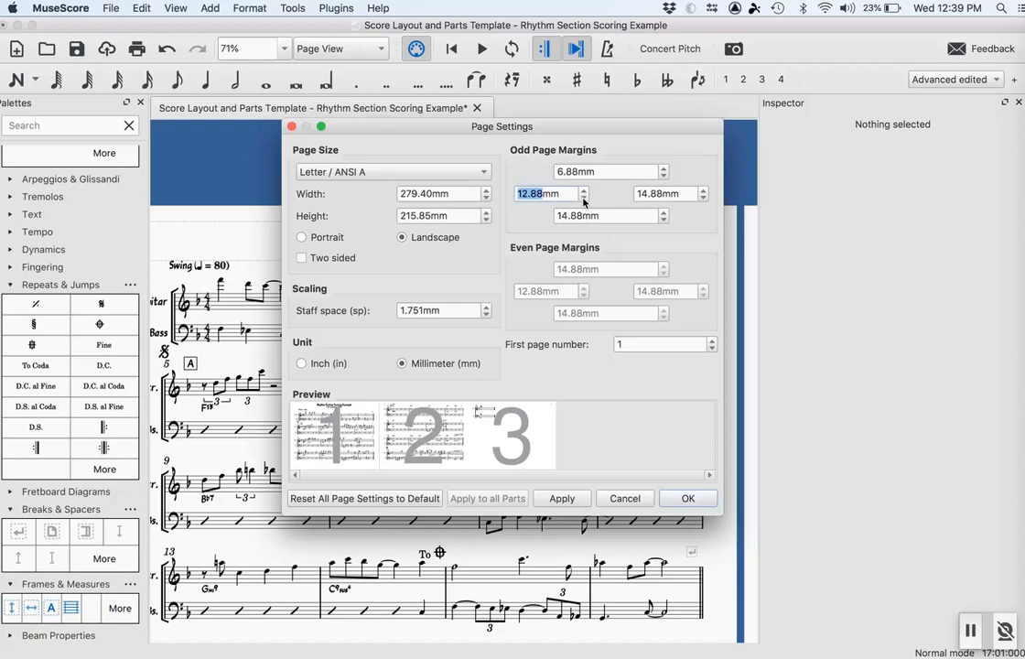
click(582, 199)
click(583, 198)
click(583, 199)
click(583, 198)
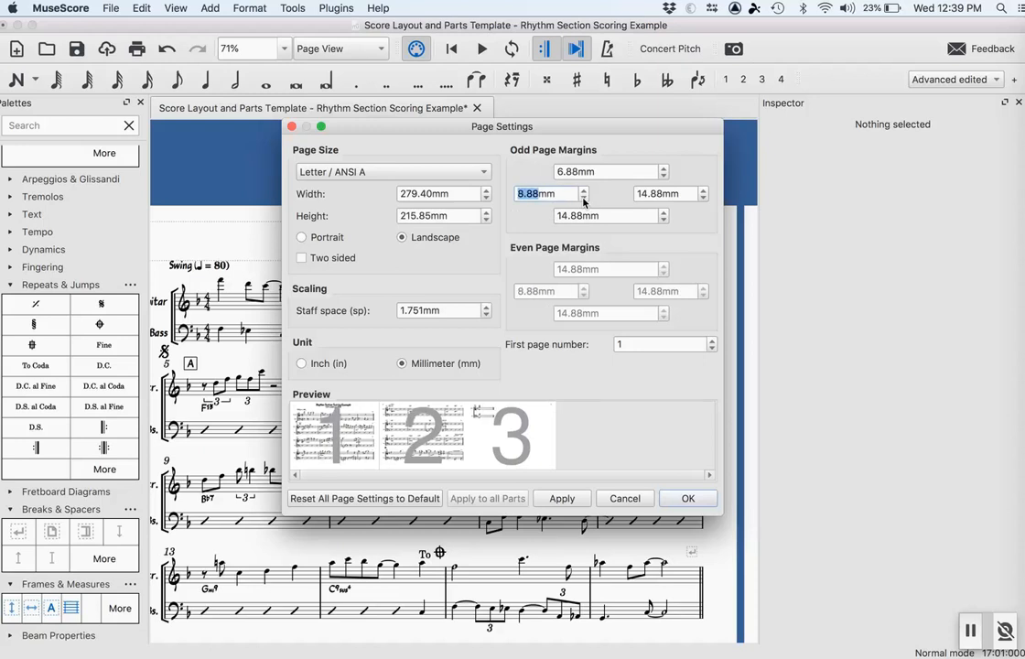
click(583, 199)
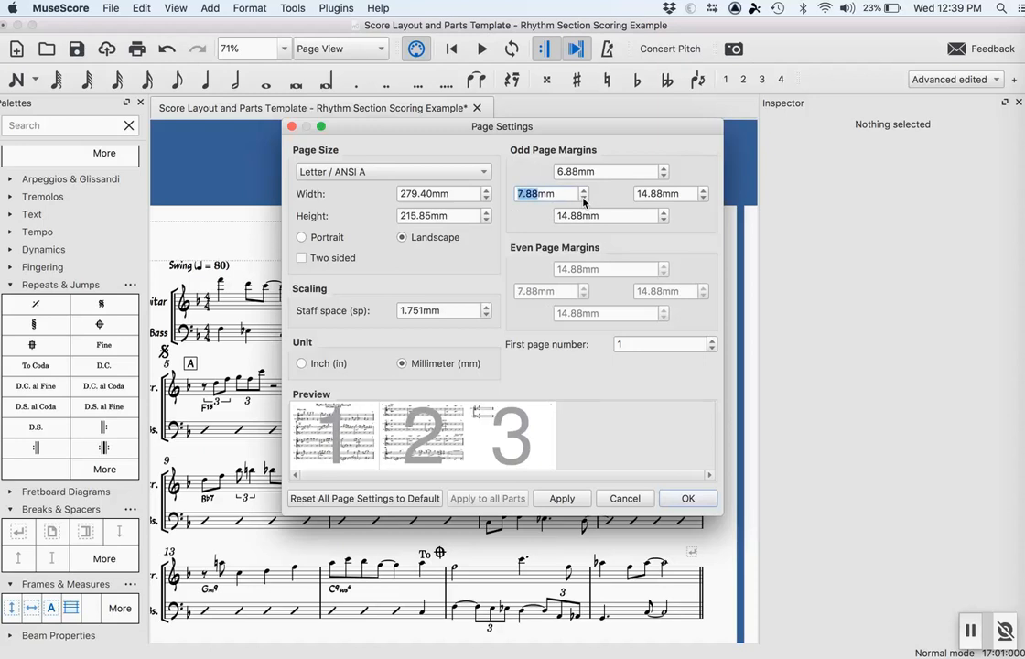
- Reduce the right odd-page margin to 7.88 mm
click(703, 199)
click(703, 199)
click(703, 199)
click(703, 198)
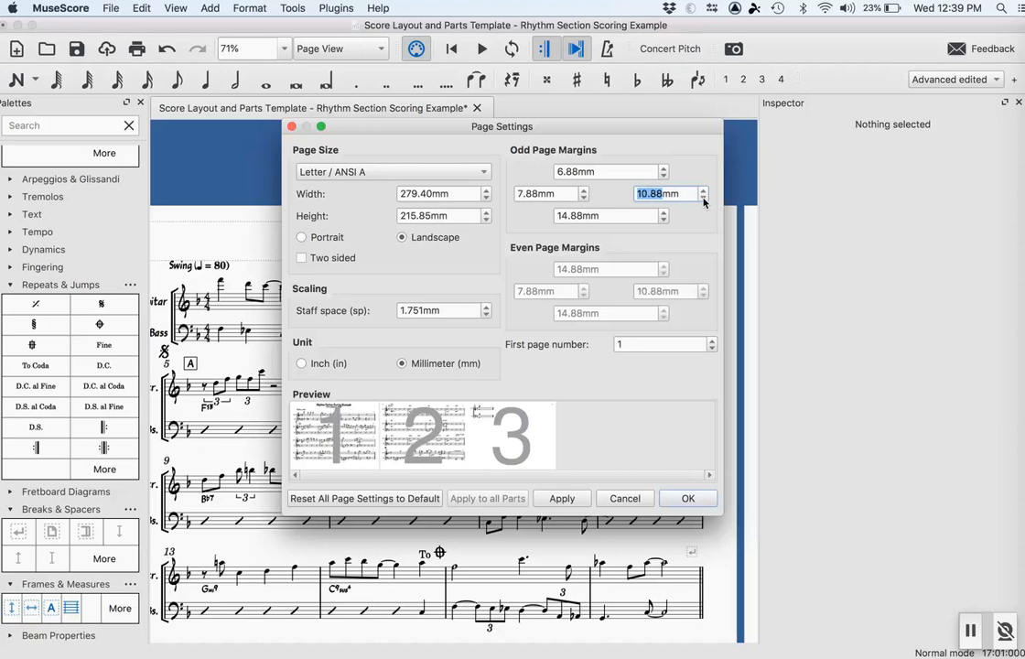
click(703, 199)
click(703, 199)
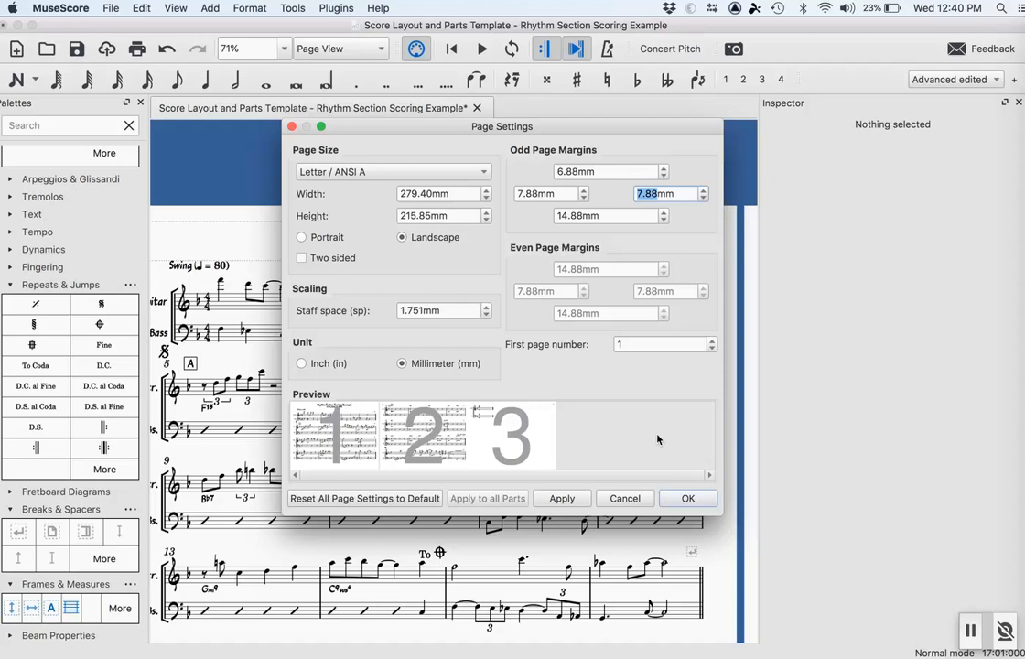
- Reduce the bottom odd-page margin to 3.88 mm and apply the page settings
click(664, 220)
click(665, 220)
click(664, 220)
click(664, 220)
click(664, 220)
click(664, 221)
click(665, 220)
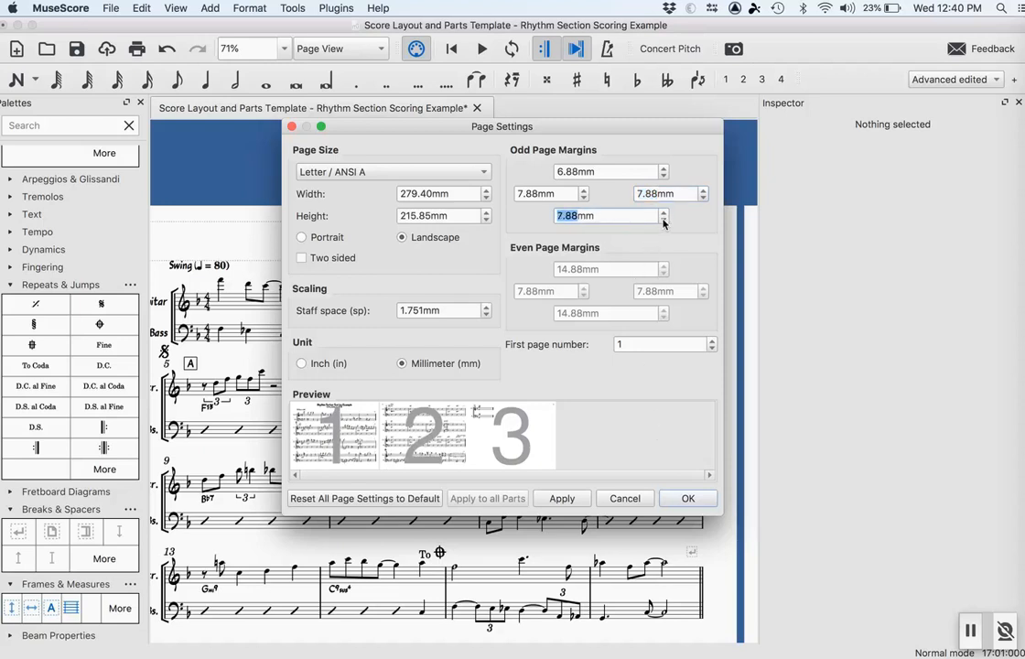
click(664, 221)
click(665, 221)
click(664, 221)
click(664, 221)
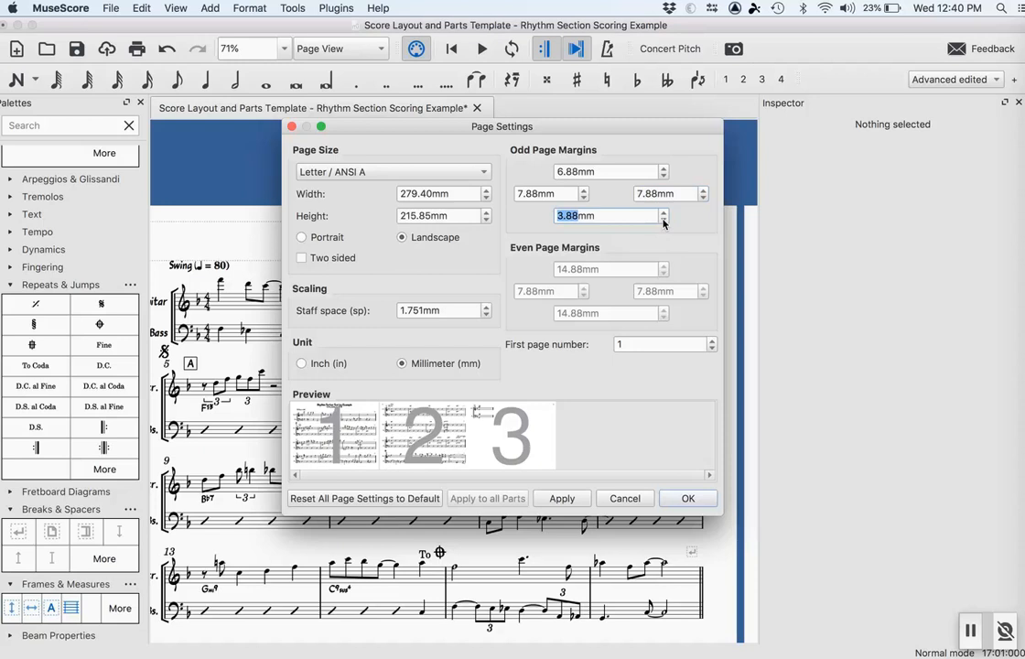
click(572, 501)
click(688, 498)
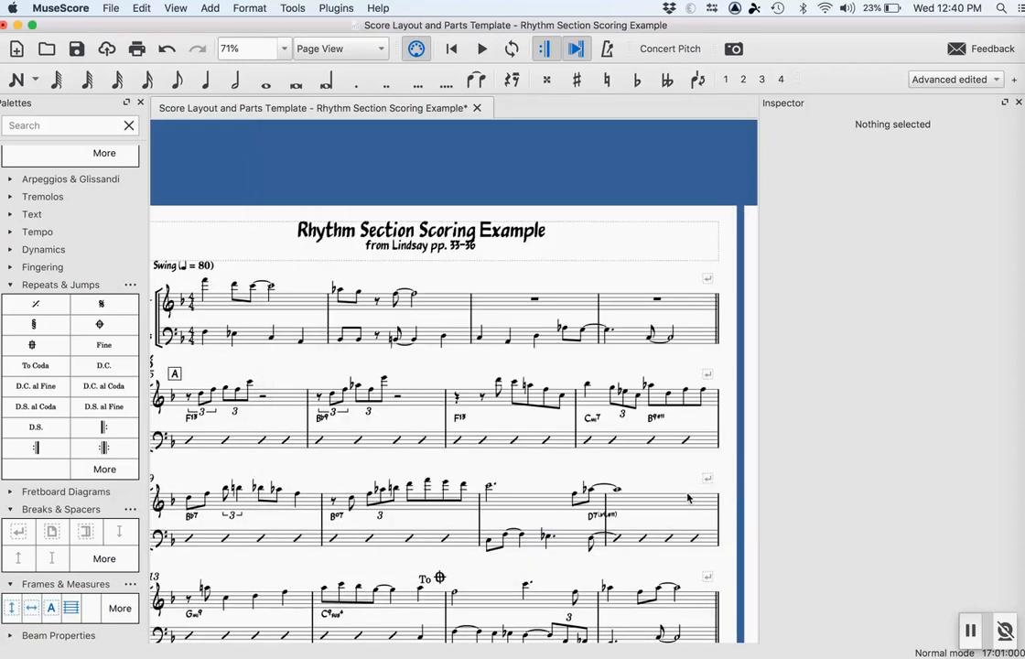
- Examine how the systems are distributed across the score's pages with the new margins
scroll(688, 498, down, 1)
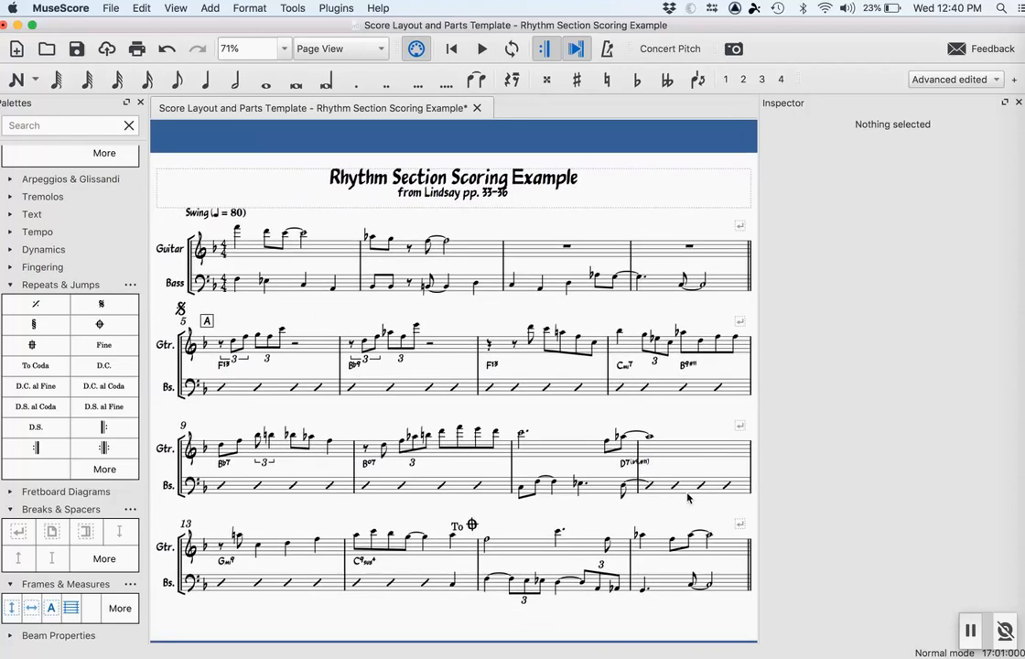
scroll(688, 498, right, 15)
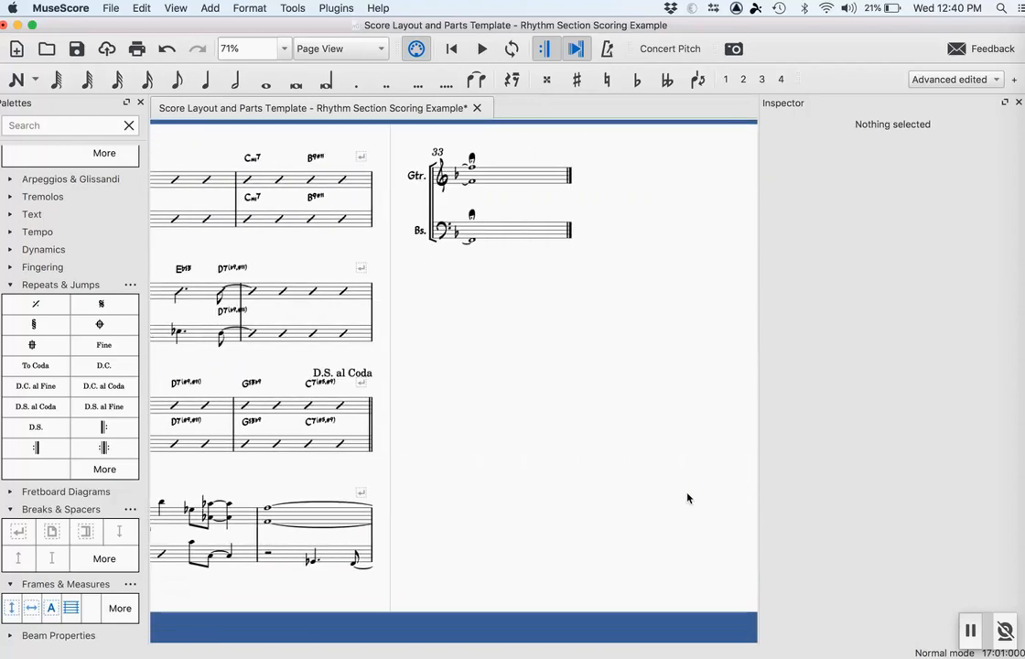
scroll(688, 498, left, 15)
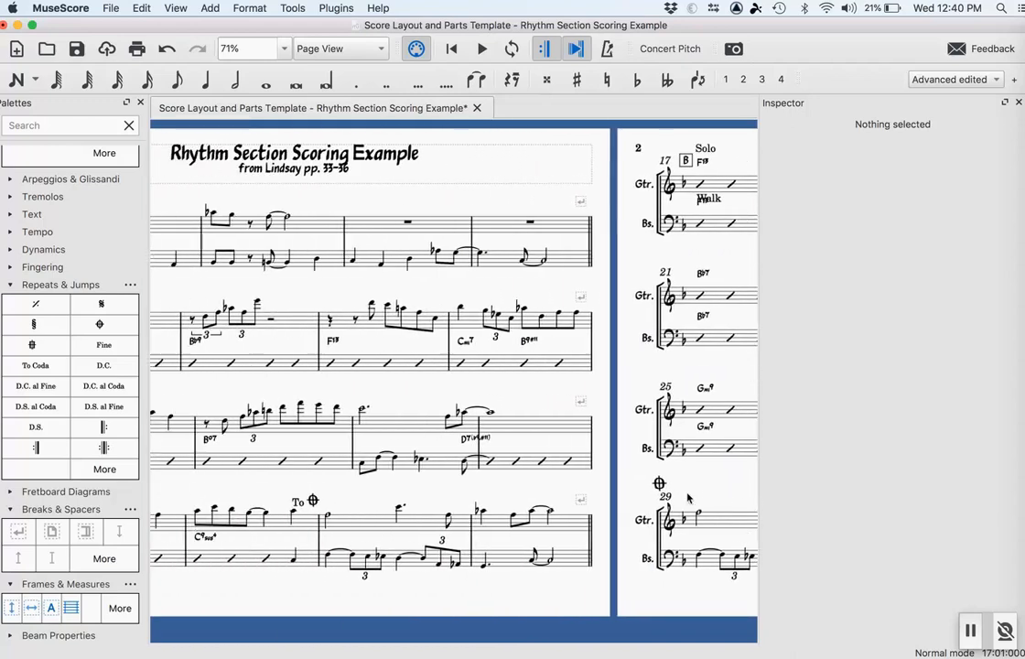
scroll(689, 498, left, 5)
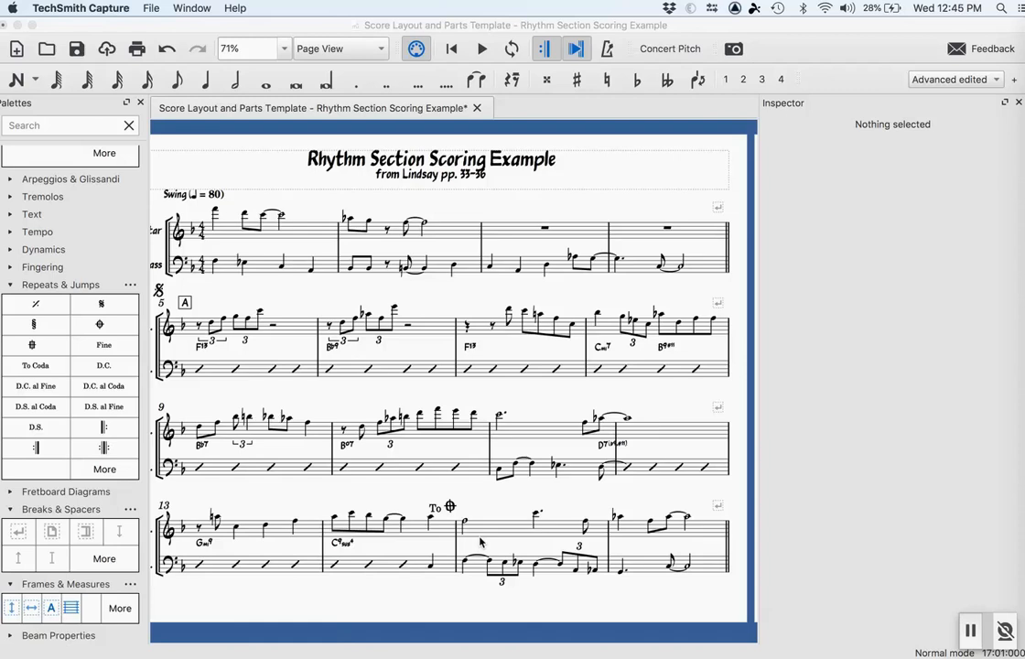
scroll(480, 542, right, 3)
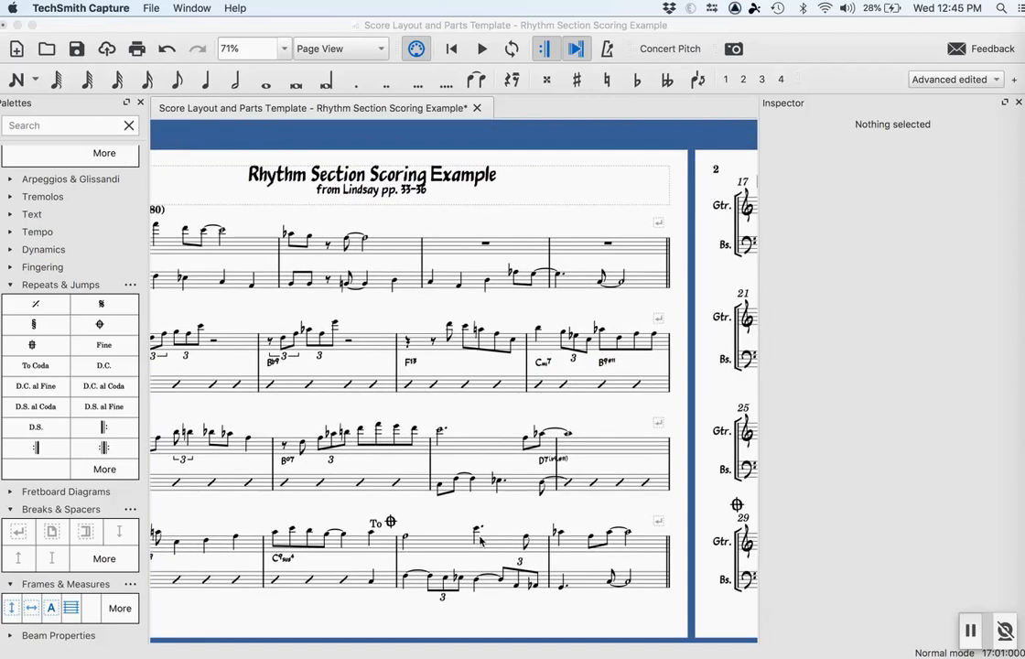
scroll(480, 542, right, 10)
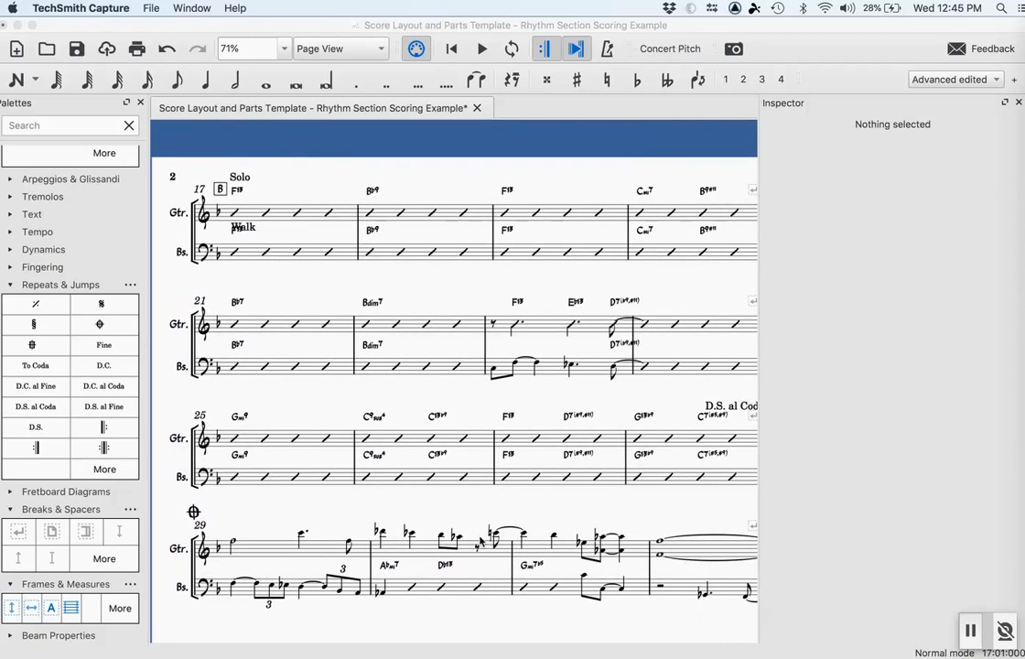
scroll(480, 541, left, 10)
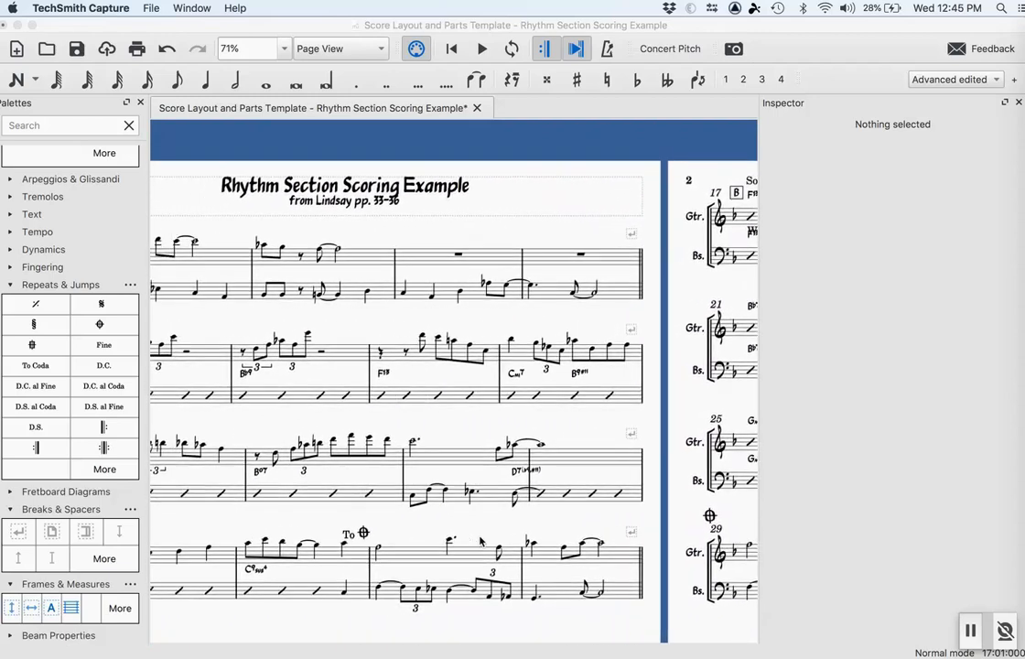
scroll(480, 542, left, 2)
- Replace the system break at the end of measure 12 with a page break
click(645, 425)
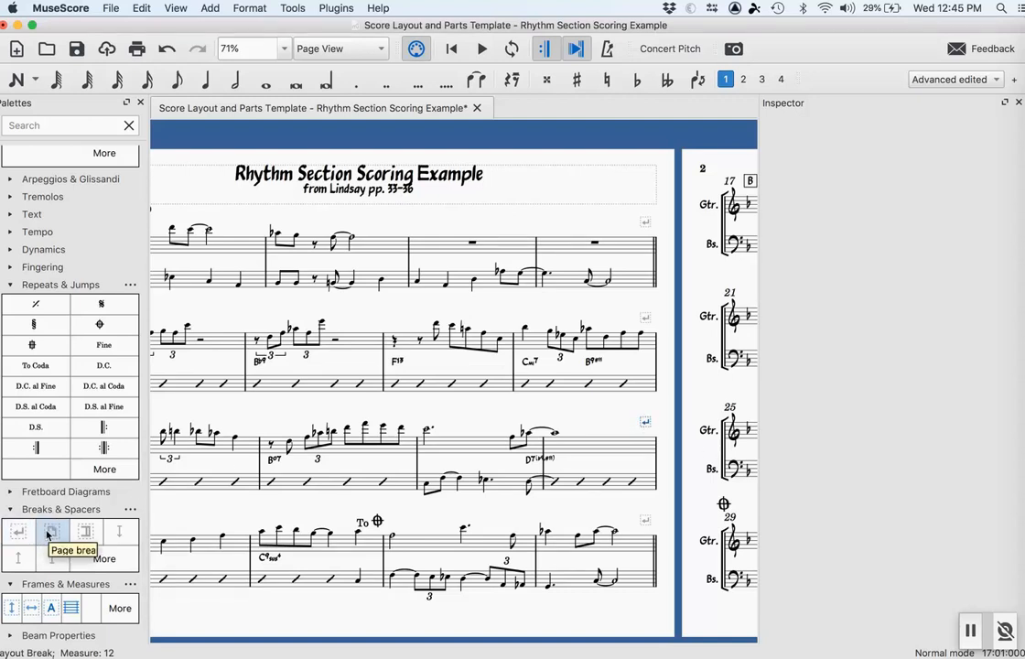
click(48, 534)
drag(48, 533, 590, 451)
- Replace the system break at measure 28, below the D.S. al Coda, with a page break
scroll(591, 452, down, 1)
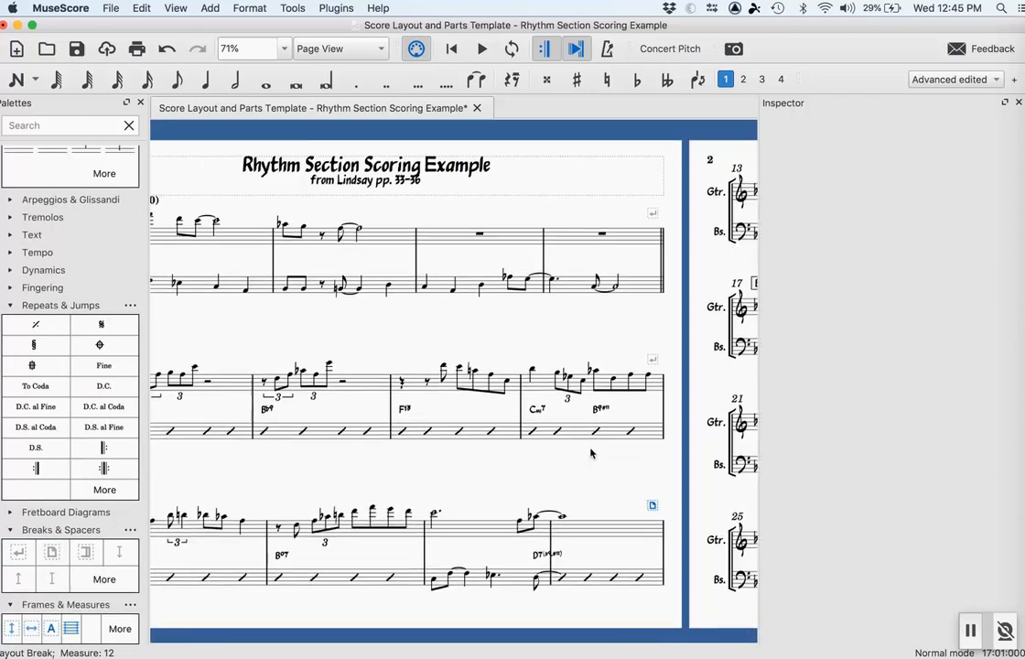
scroll(591, 452, right, 3)
scroll(591, 452, up, 2)
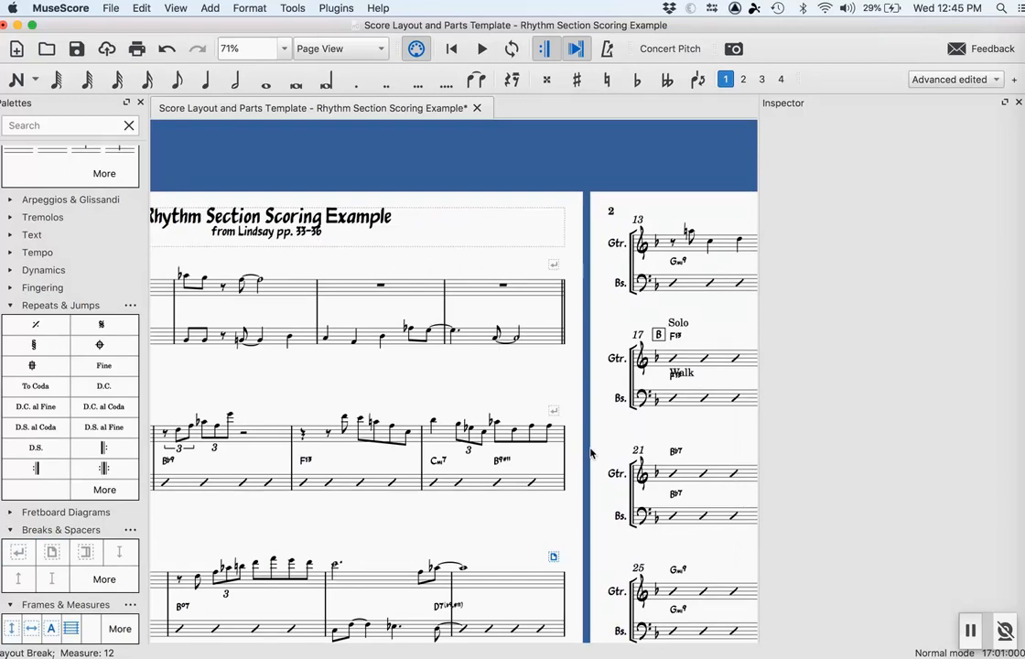
scroll(590, 453, right, 1)
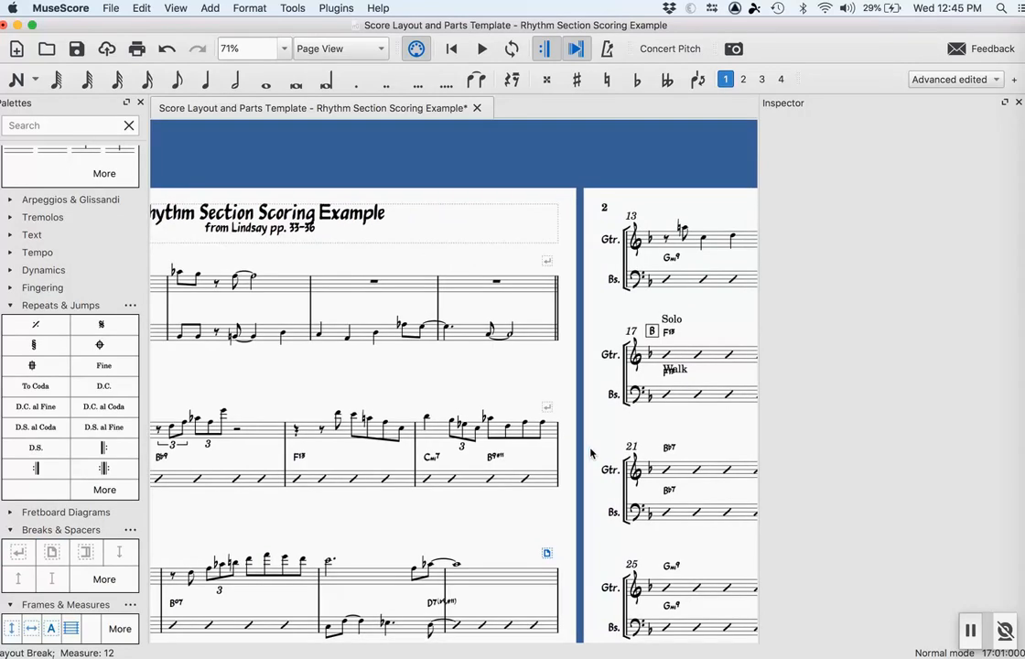
scroll(590, 453, right, 10)
scroll(591, 453, down, 2)
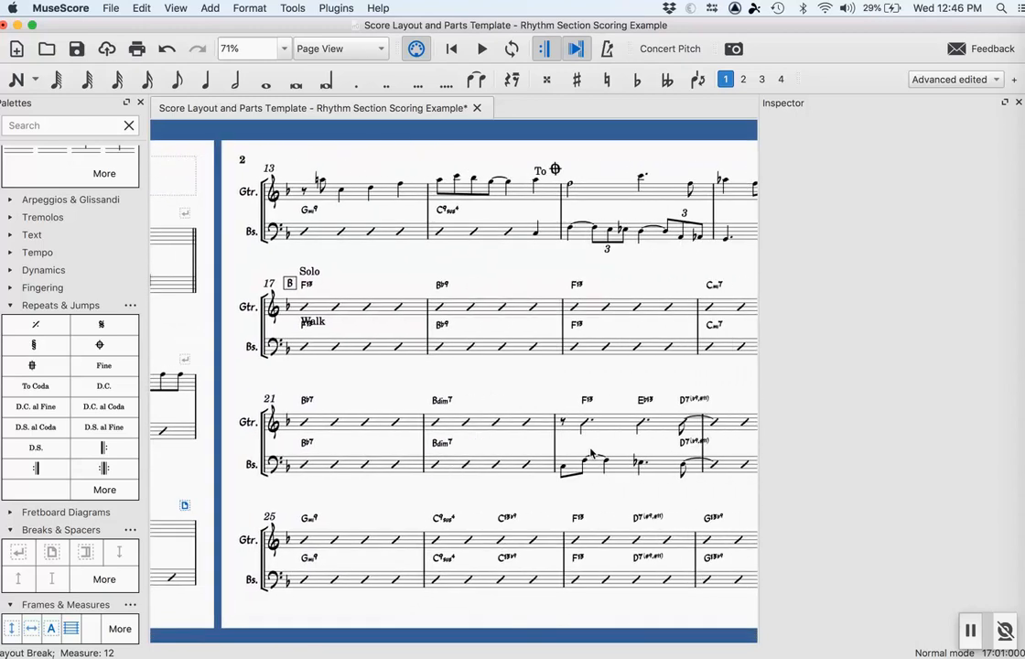
scroll(590, 453, right, 5)
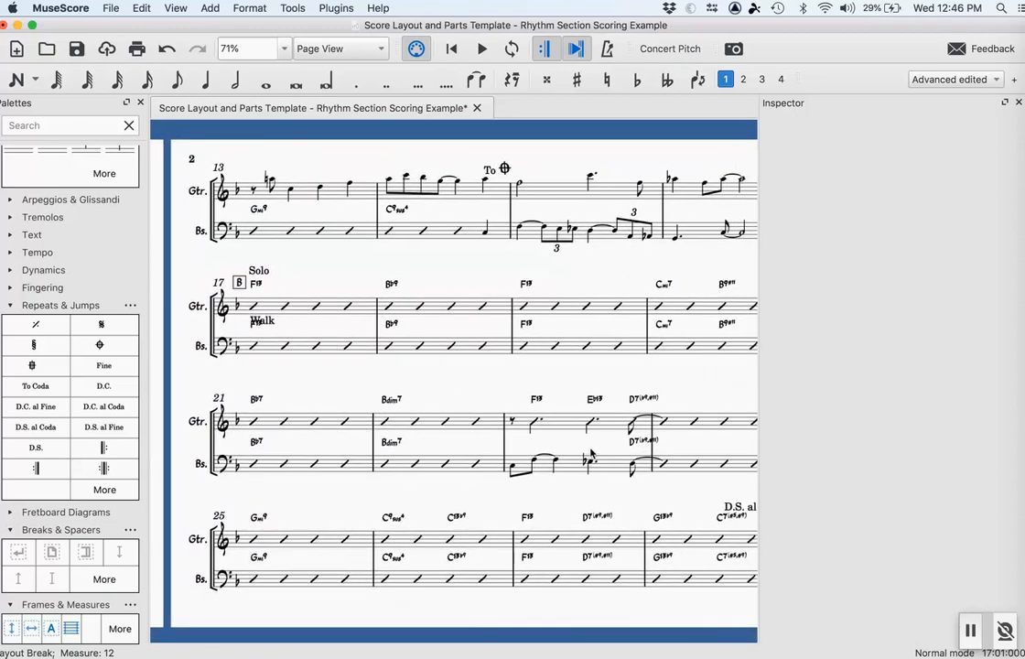
scroll(591, 453, right, 12)
scroll(591, 452, down, 1)
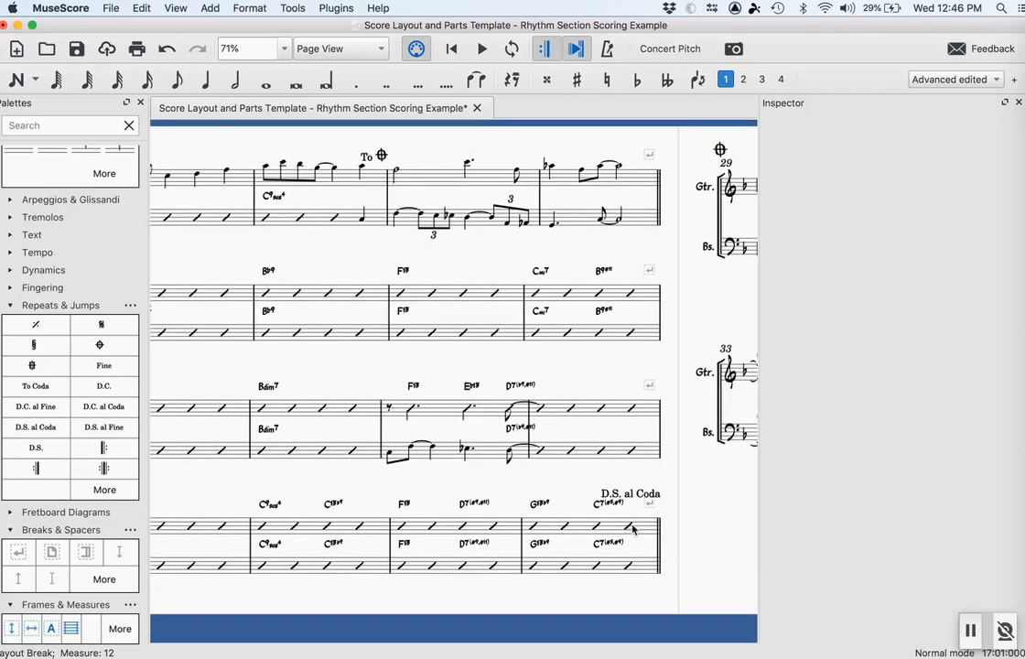
click(46, 557)
mouse_move(48, 552)
mouse_down()
mouse_move(517, 578)
mouse_move(601, 563)
mouse_move(614, 535)
mouse_up()
- Review the title and the arrangement of systems on the first two pages at 50% zoom
scroll(560, 480, up, 5)
scroll(560, 481, right, 10)
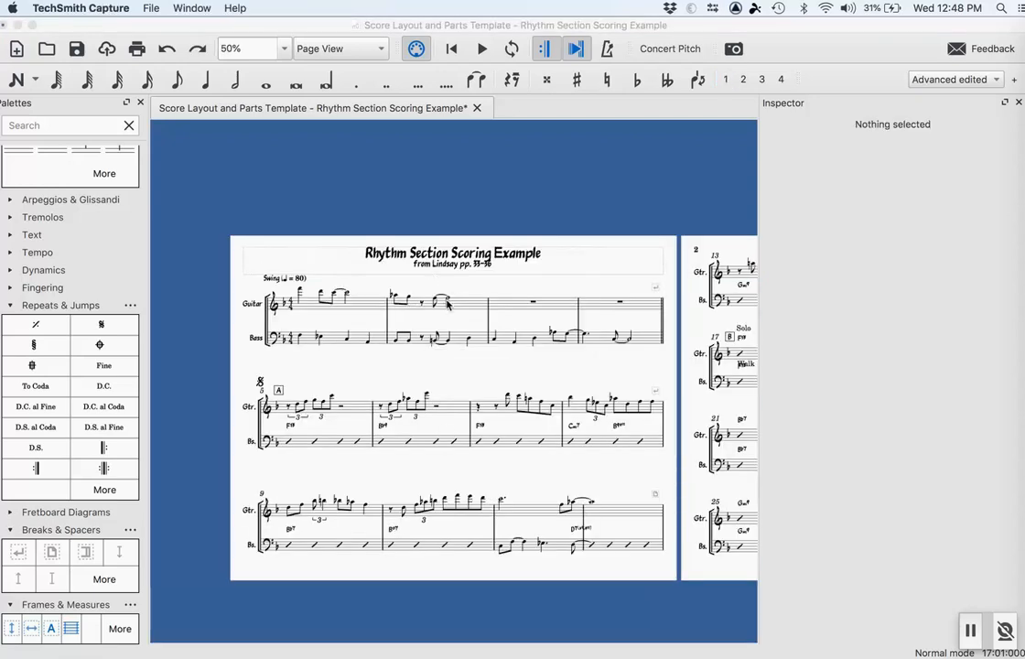
scroll(446, 302, down, 1)
scroll(446, 302, right, 1)
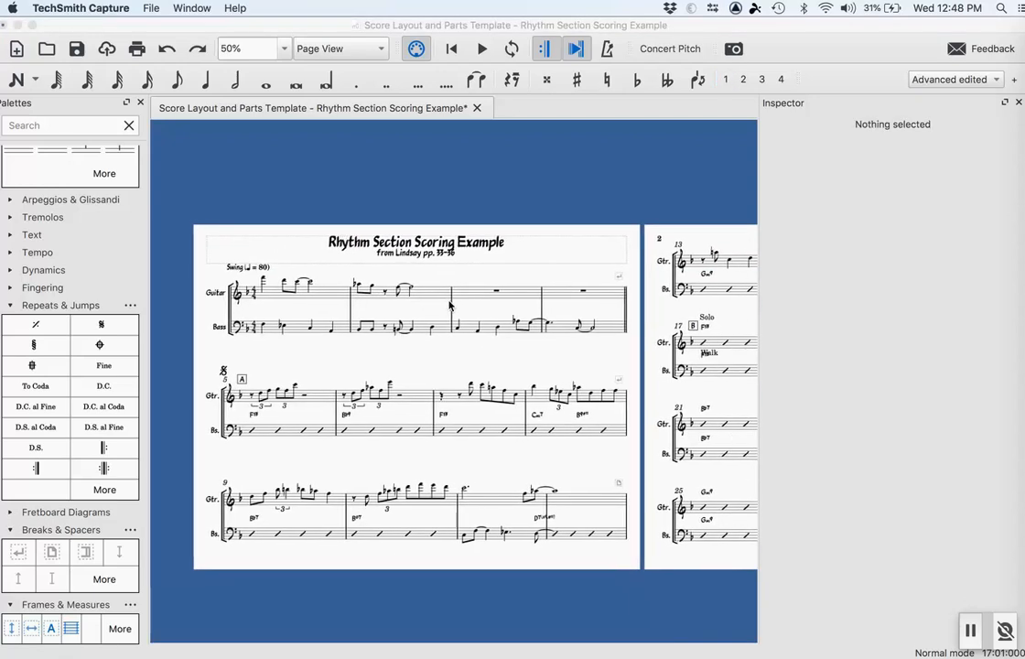
scroll(449, 306, right, 1)
scroll(450, 306, up, 1)
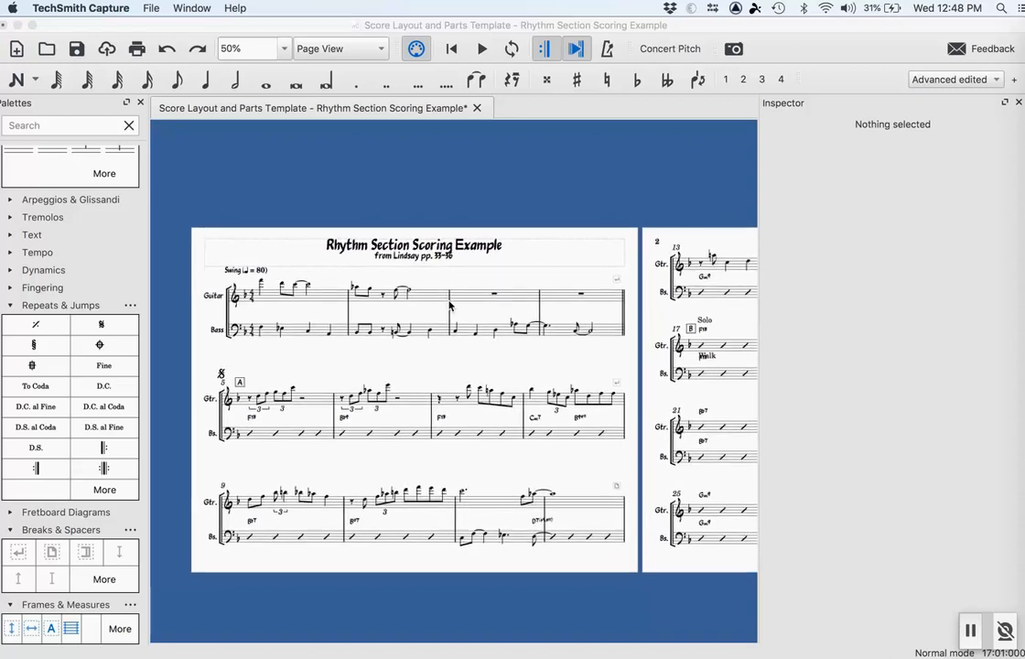
click(441, 247)
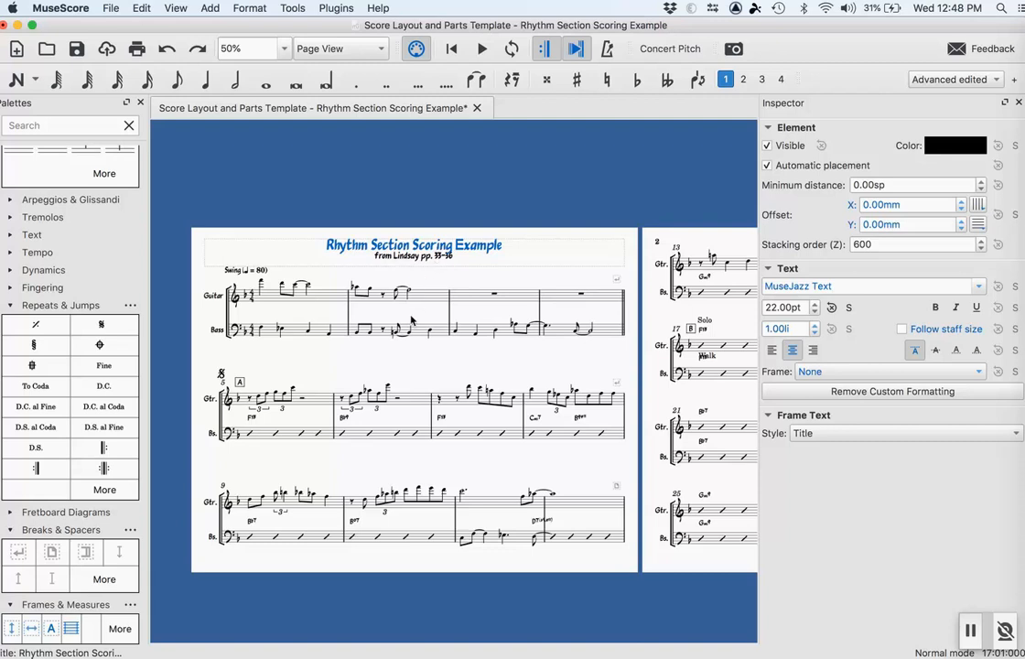
scroll(418, 366, right, 3)
scroll(419, 368, right, 1)
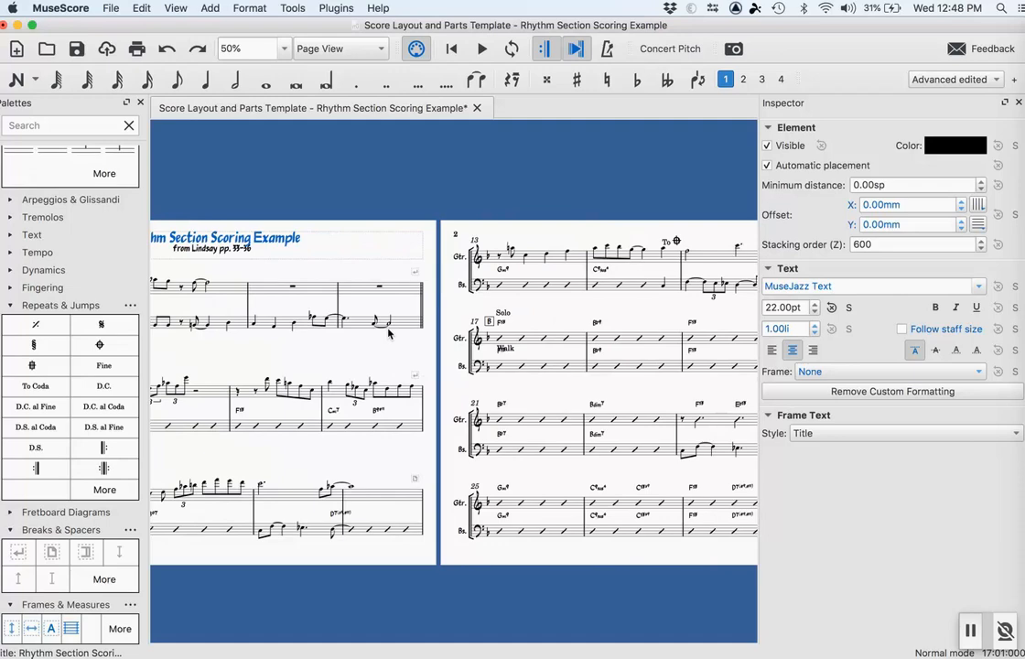
scroll(388, 333, right, 2)
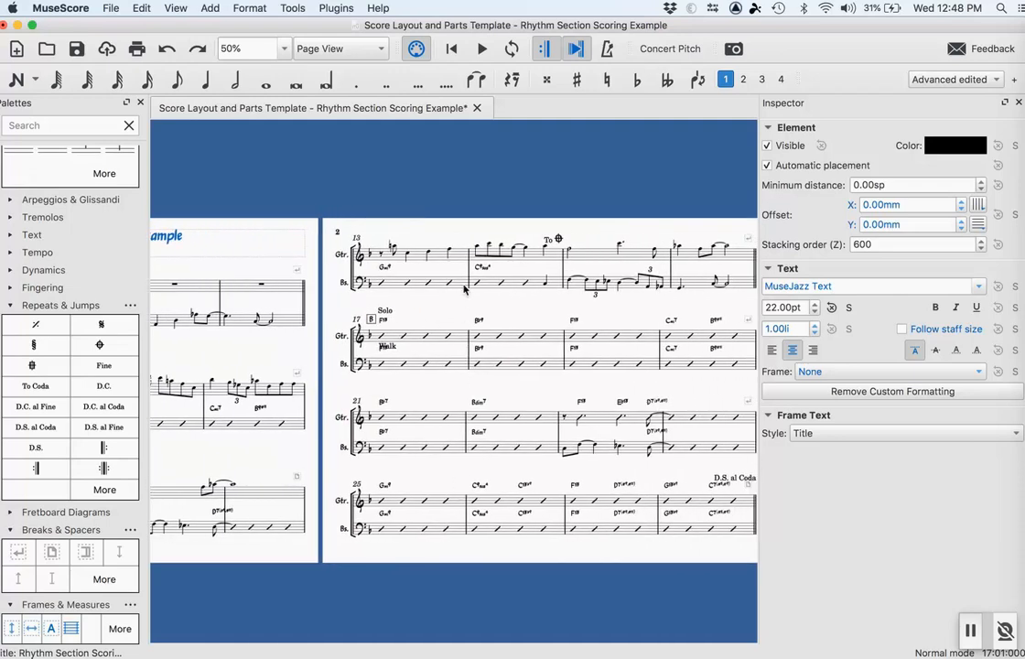
scroll(464, 288, left, 6)
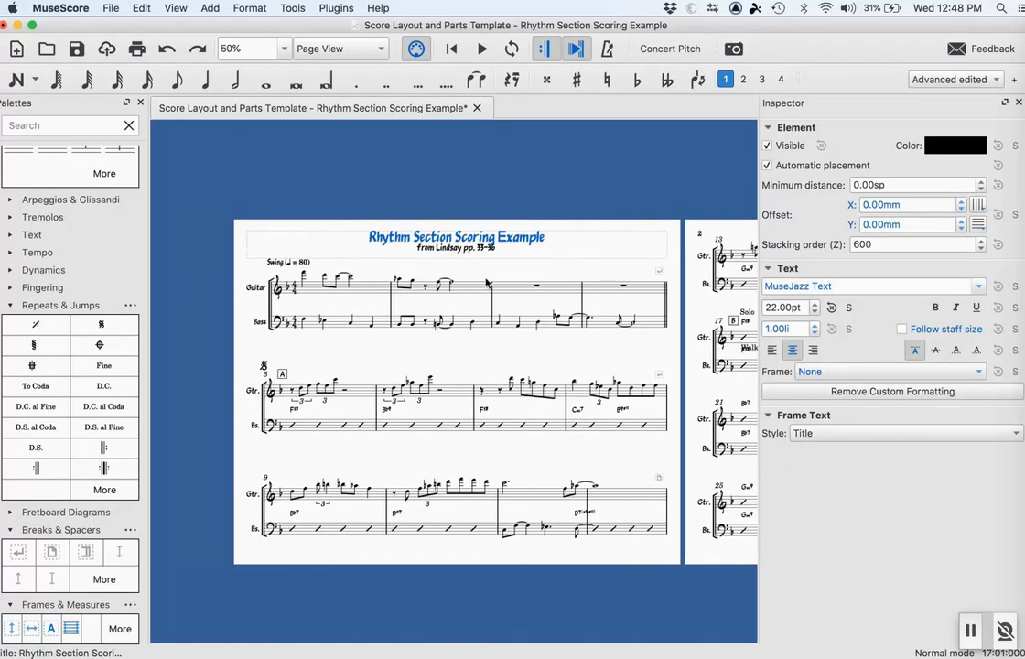
- Extend the title's vertical frame downward to add space between the subtitle and the first system
click(471, 261)
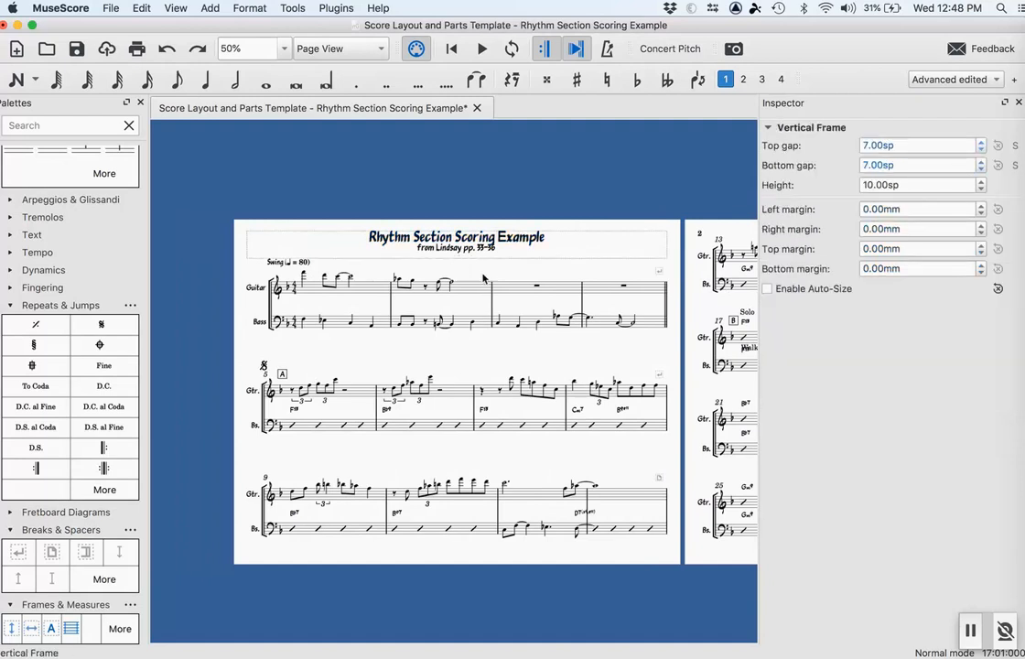
key(Escape)
click(485, 259)
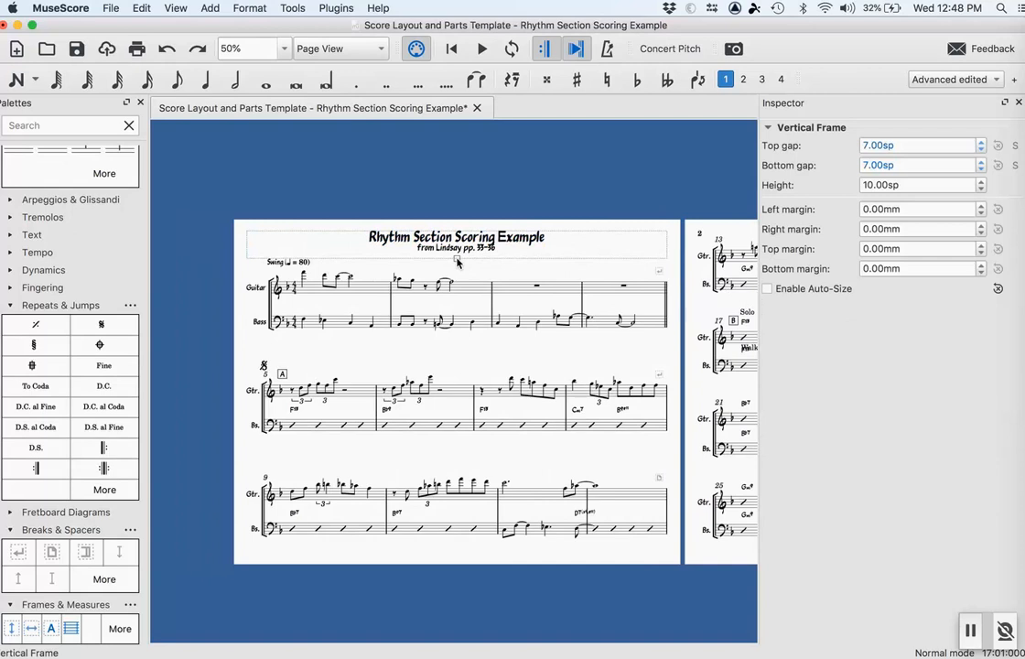
drag(457, 262, 458, 286)
key(Escape)
click(474, 373)
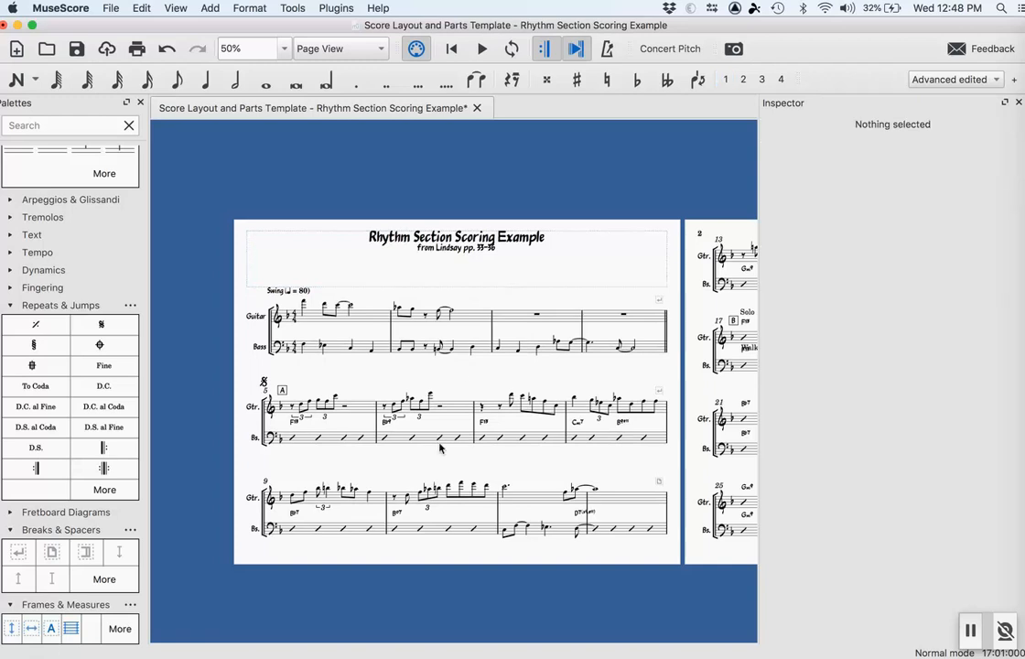
click(971, 629)
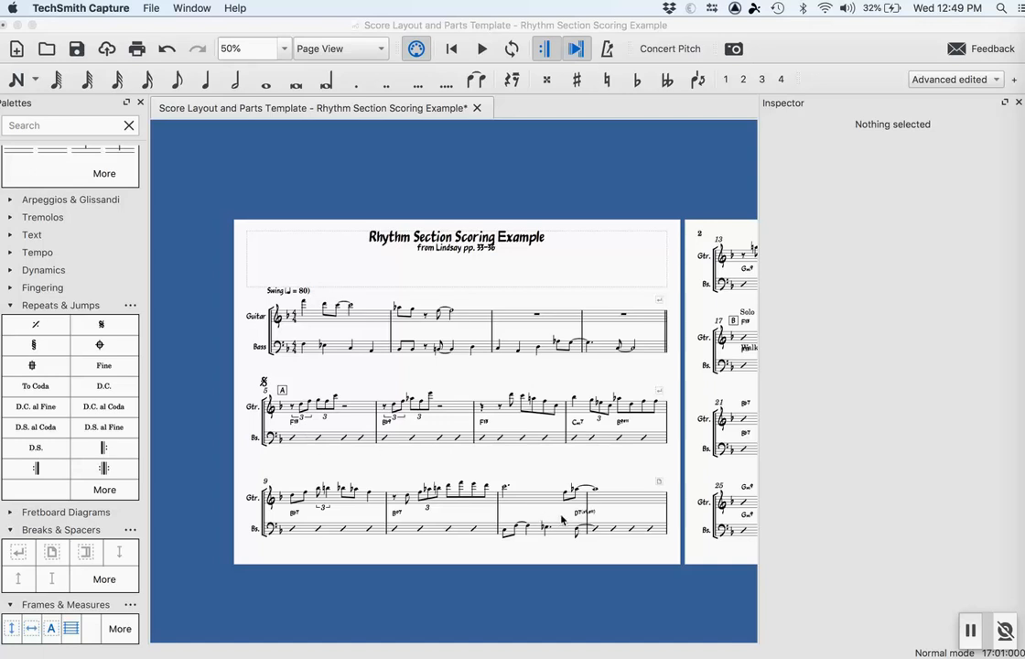
- Examine the position of the chord symbols between the staves in the last system of page 1 at 100% zoom
scroll(562, 520, right, 1)
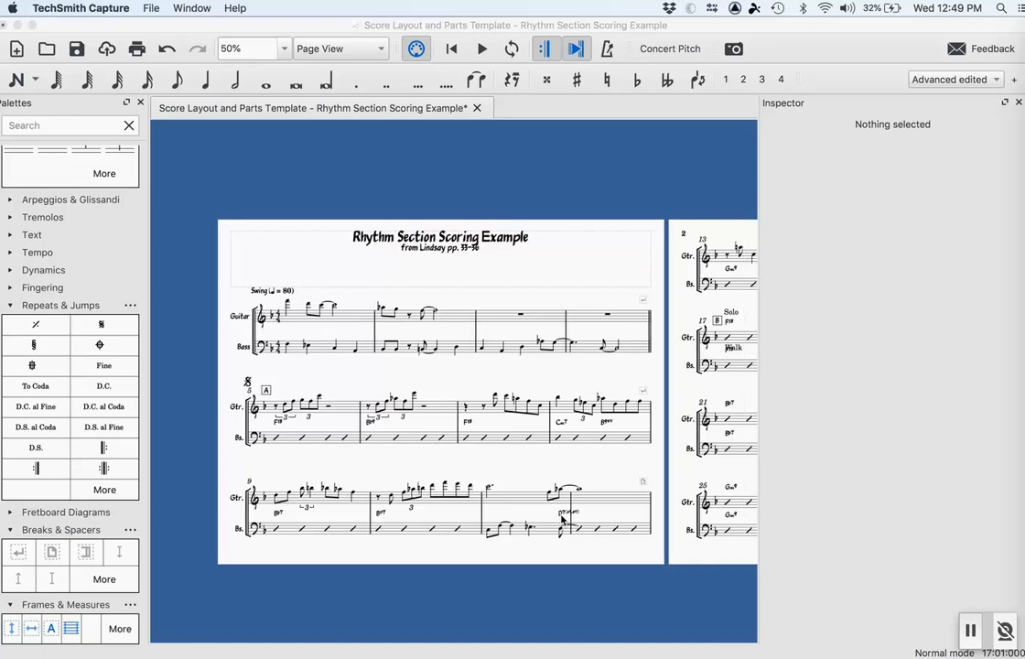
click(561, 515)
key(super+0)
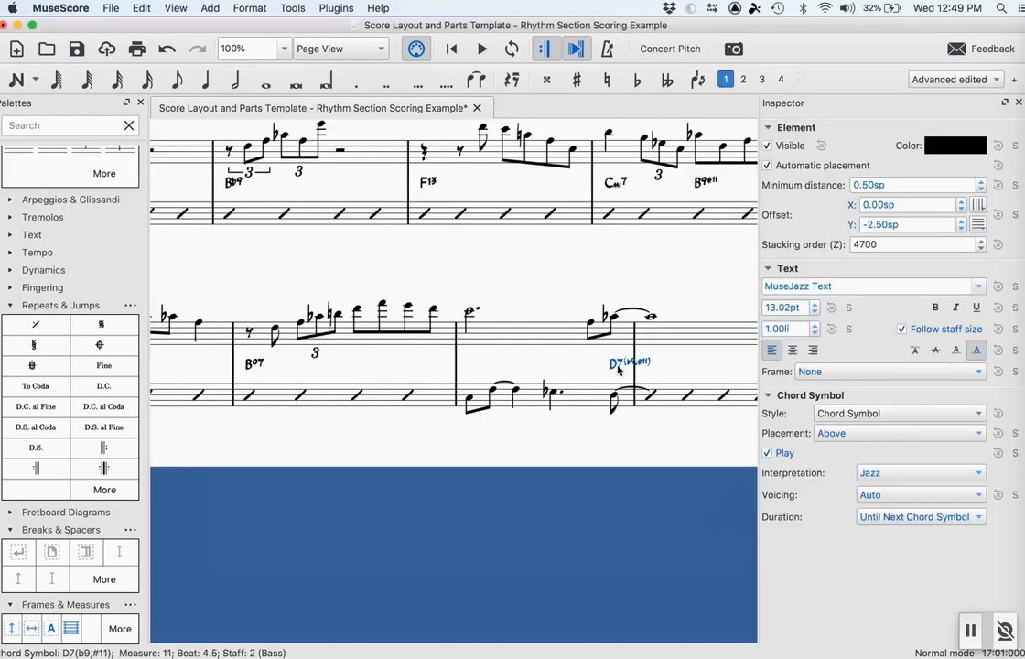
click(582, 447)
scroll(582, 445, right, 2)
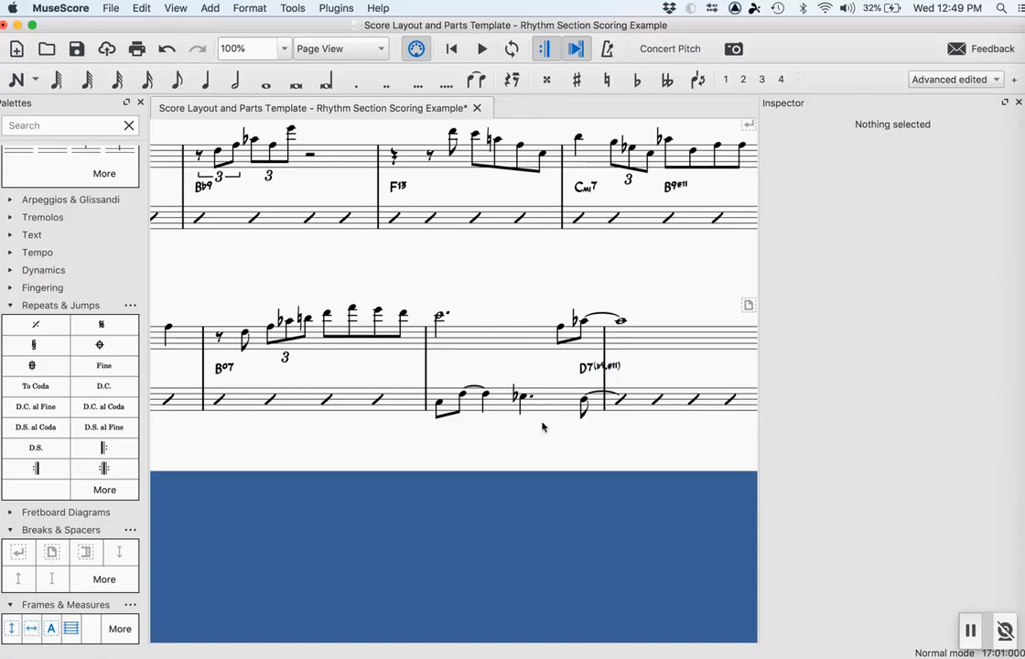
key(super+minus)
key(super+minus)
scroll(543, 424, up, 5)
scroll(544, 423, left, 3)
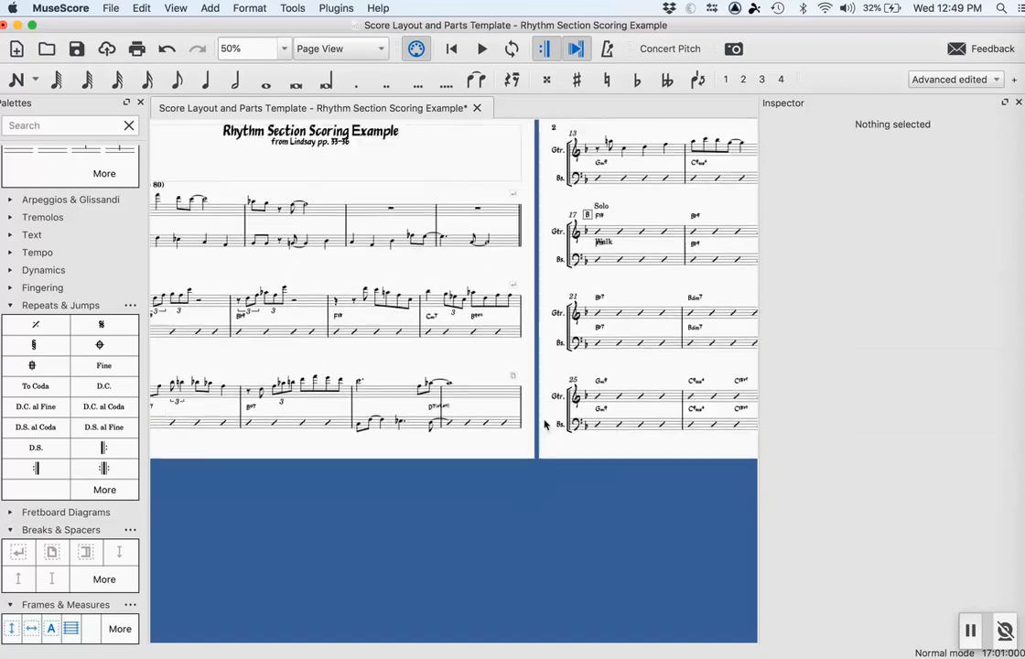
scroll(544, 424, left, 2)
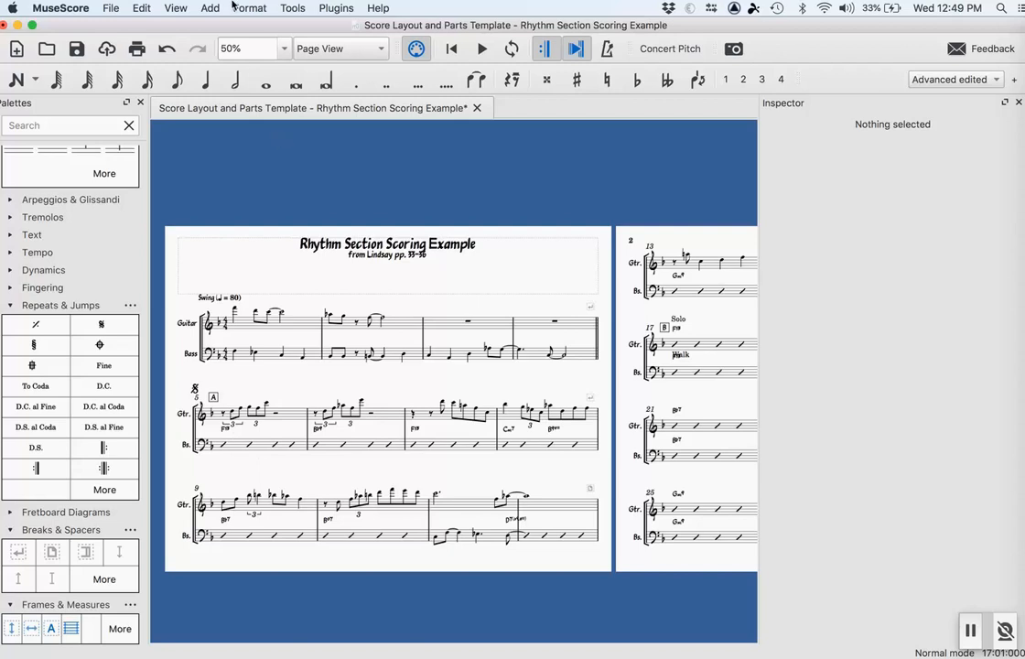
- Set the vertical offset of the Chord Symbol text style to -1.00sp and apply it to the score
click(266, 8)
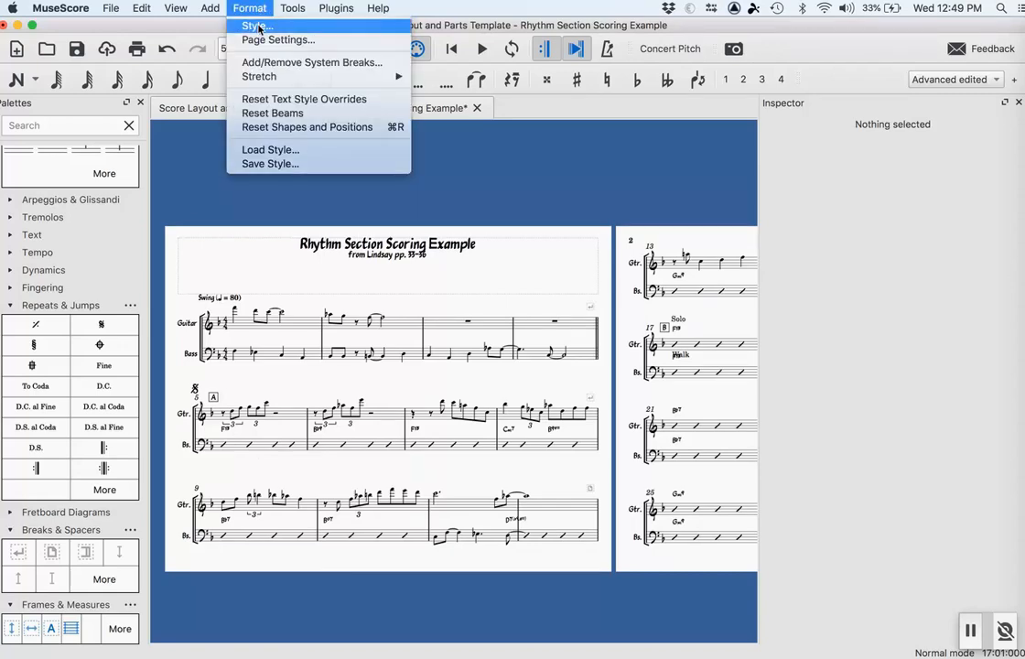
click(259, 28)
scroll(335, 217, down, 2)
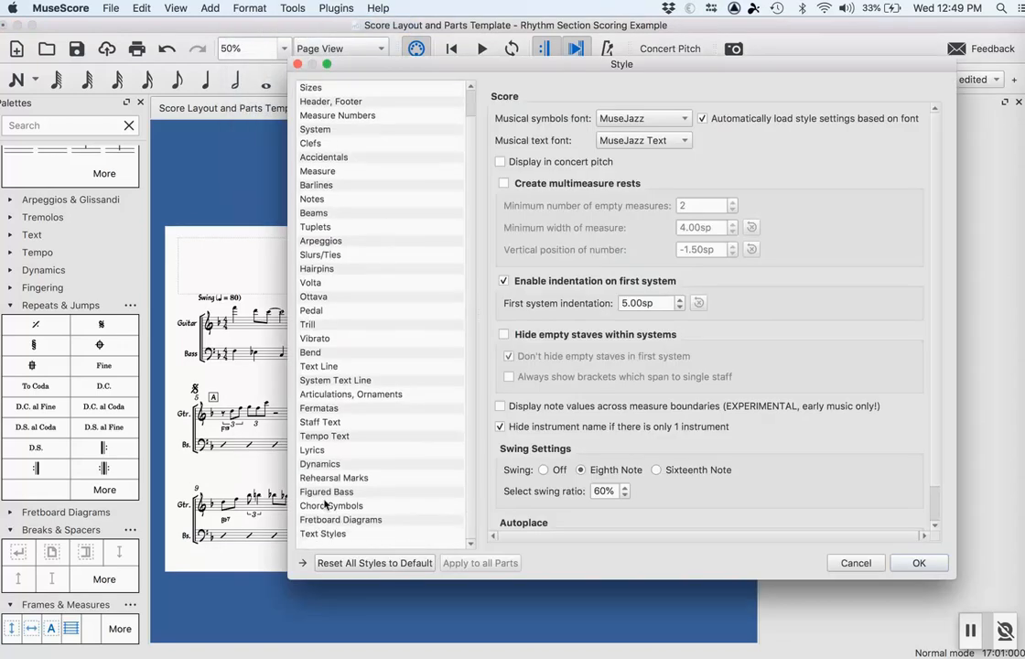
click(323, 534)
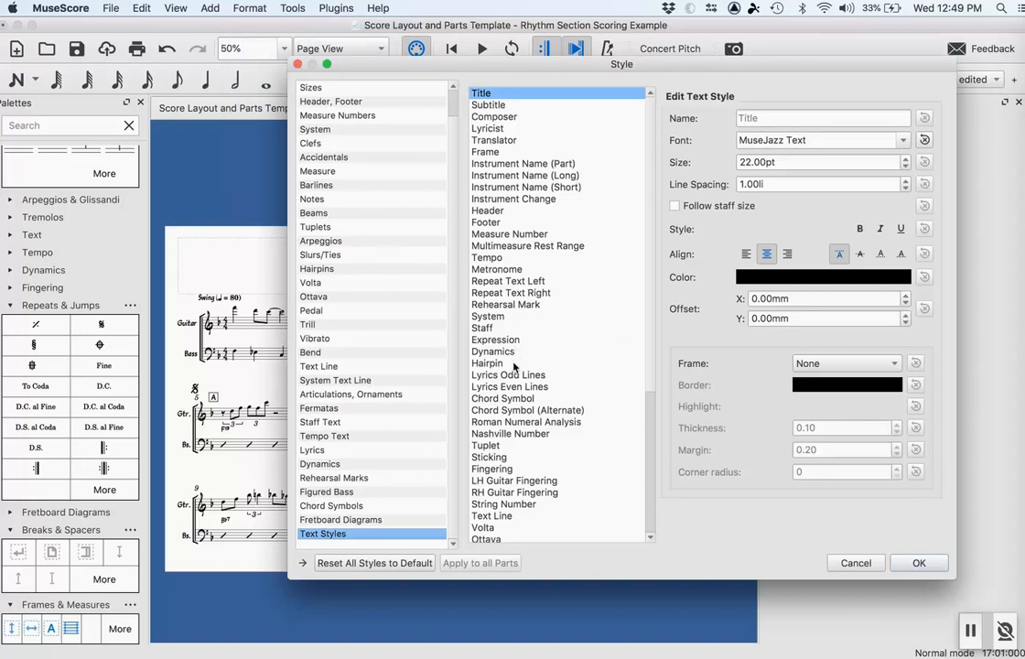
click(502, 398)
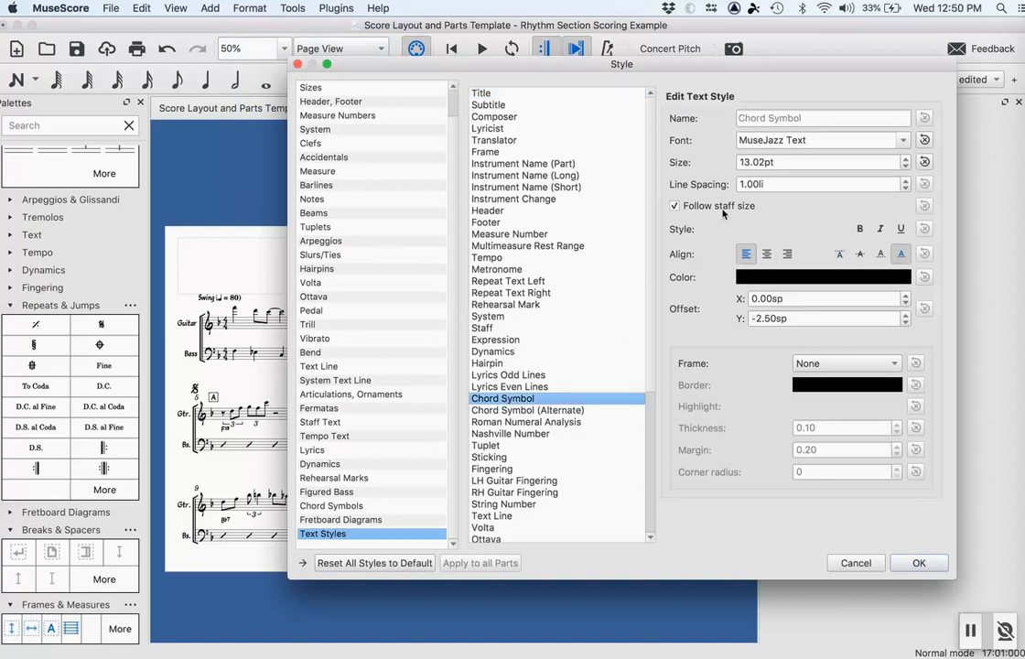
click(905, 322)
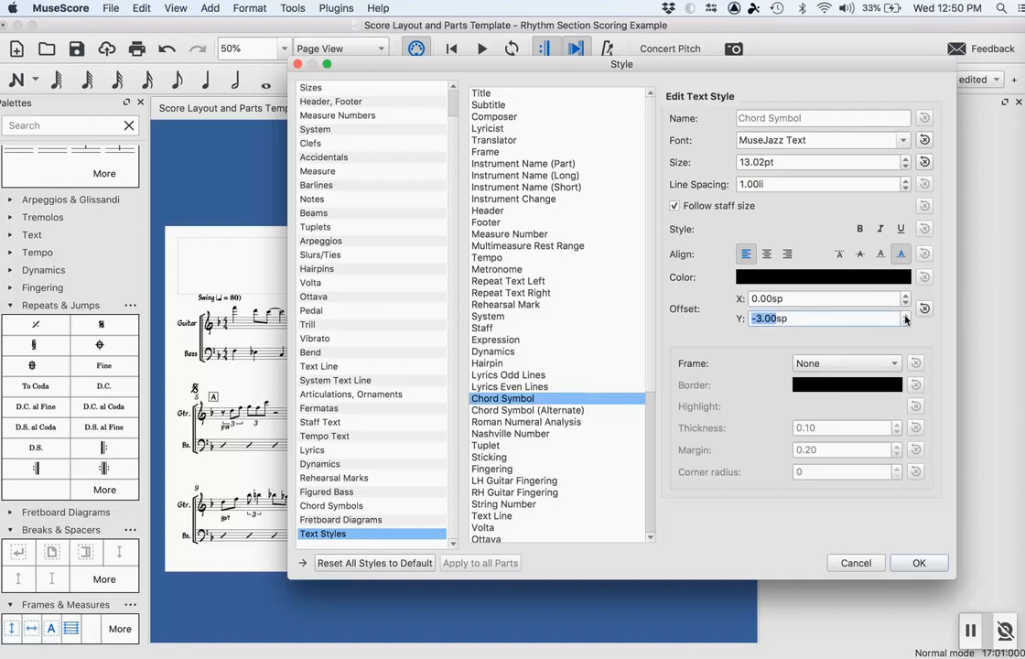
click(905, 315)
click(905, 315)
click(905, 316)
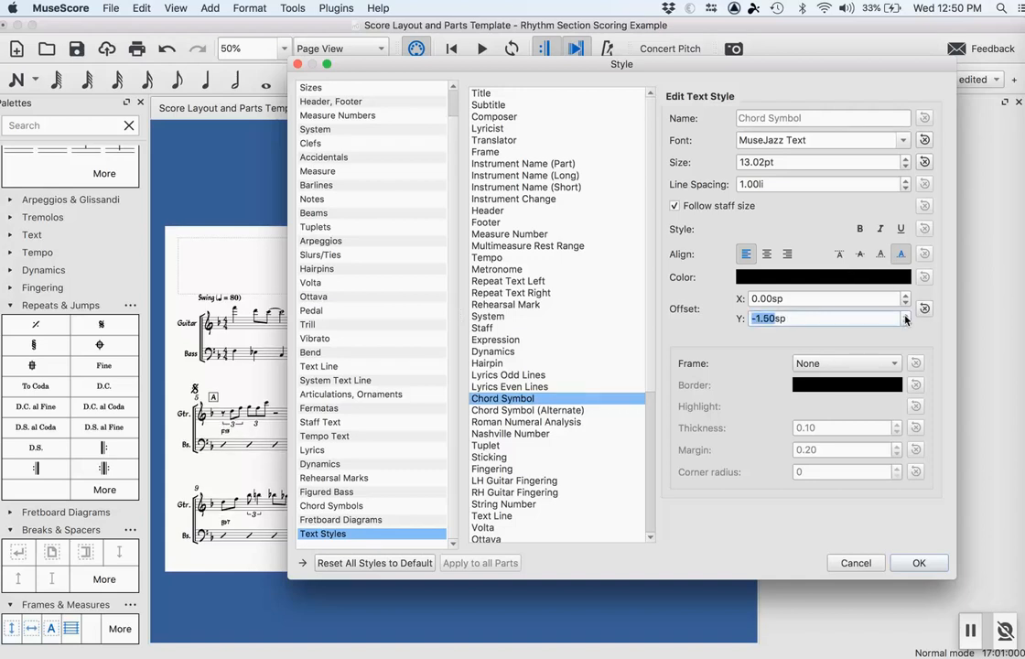
click(905, 316)
click(906, 569)
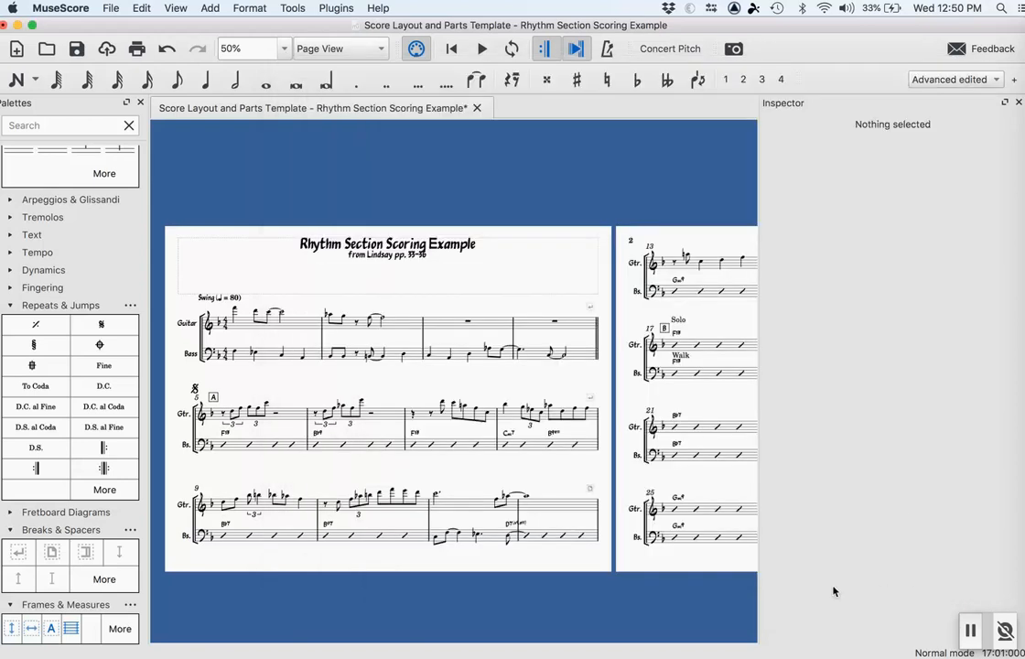
click(337, 537)
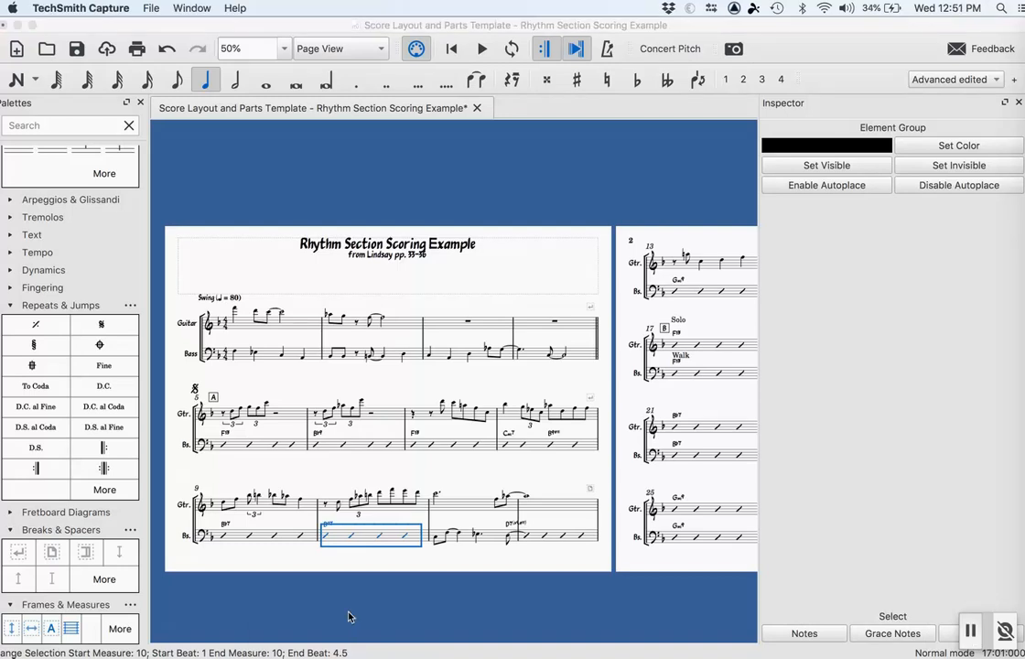
click(394, 558)
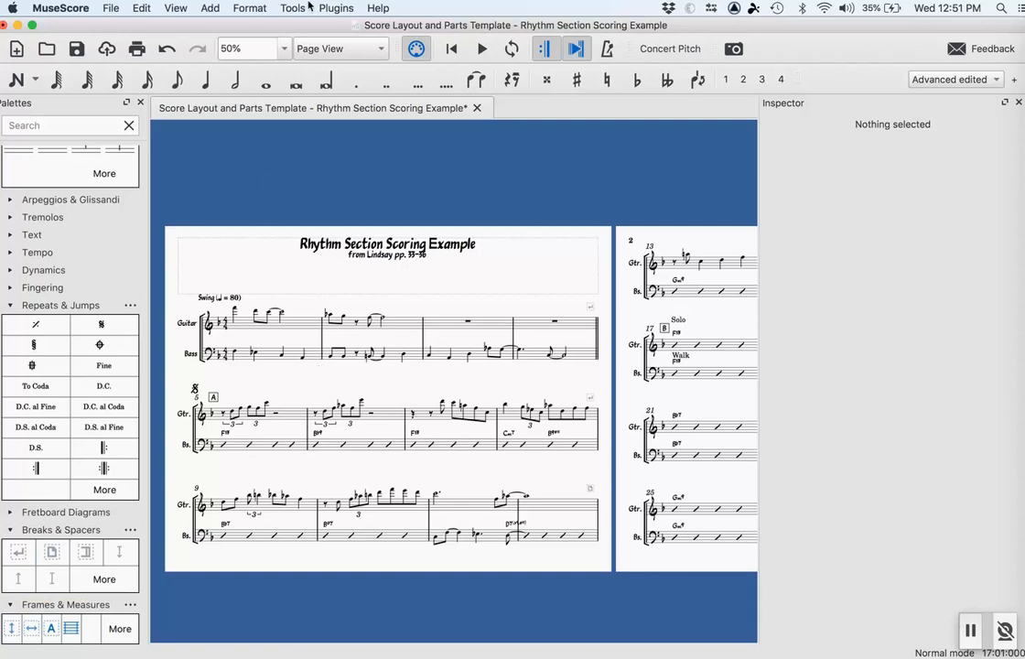
- Compare the page style with vertical justification of staves enabled and disabled, and leave it disabled
click(262, 9)
click(254, 26)
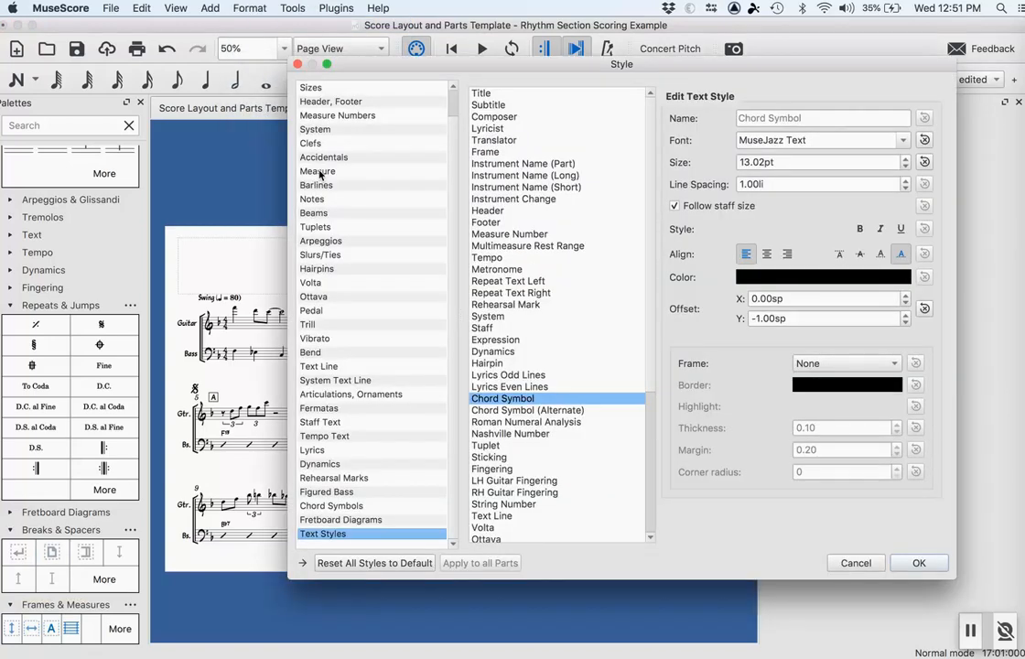
scroll(328, 108, up, 2)
click(359, 103)
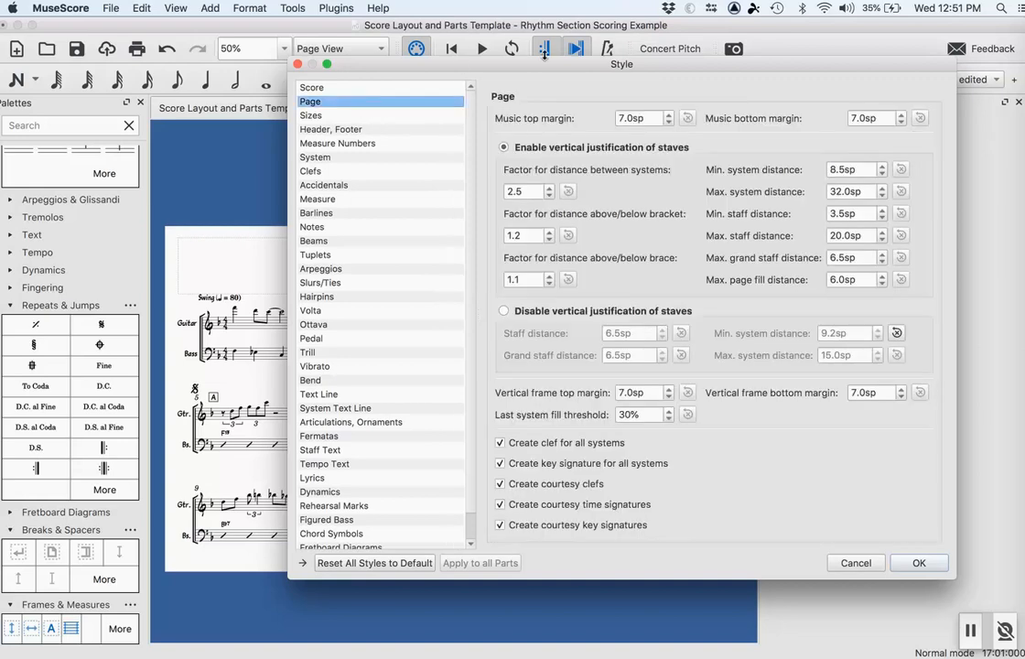
drag(543, 66, 457, 65)
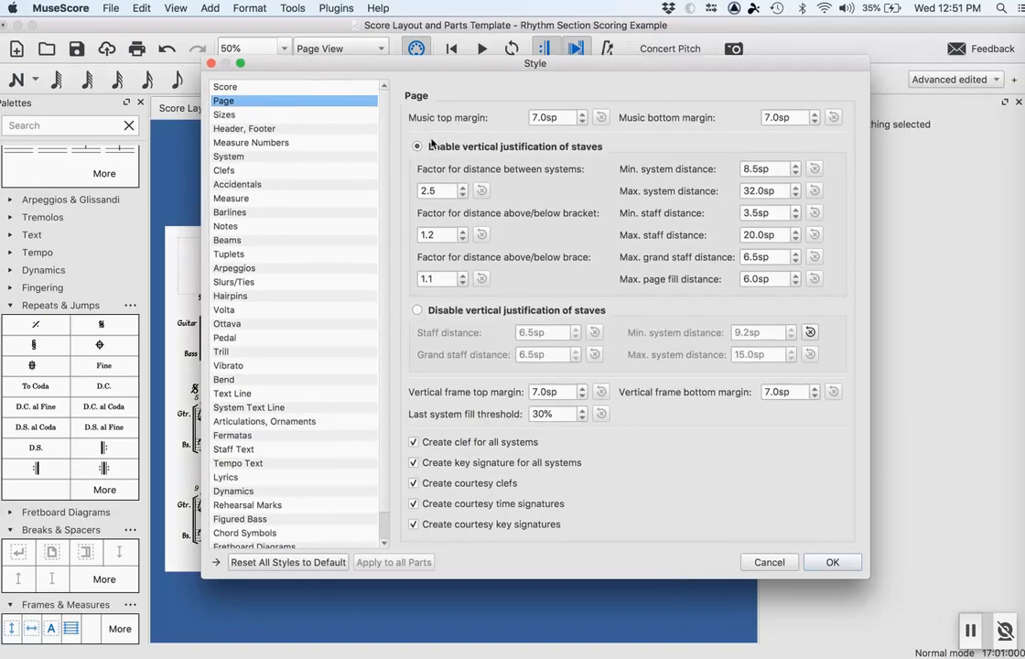
drag(424, 69, 905, 161)
click(897, 402)
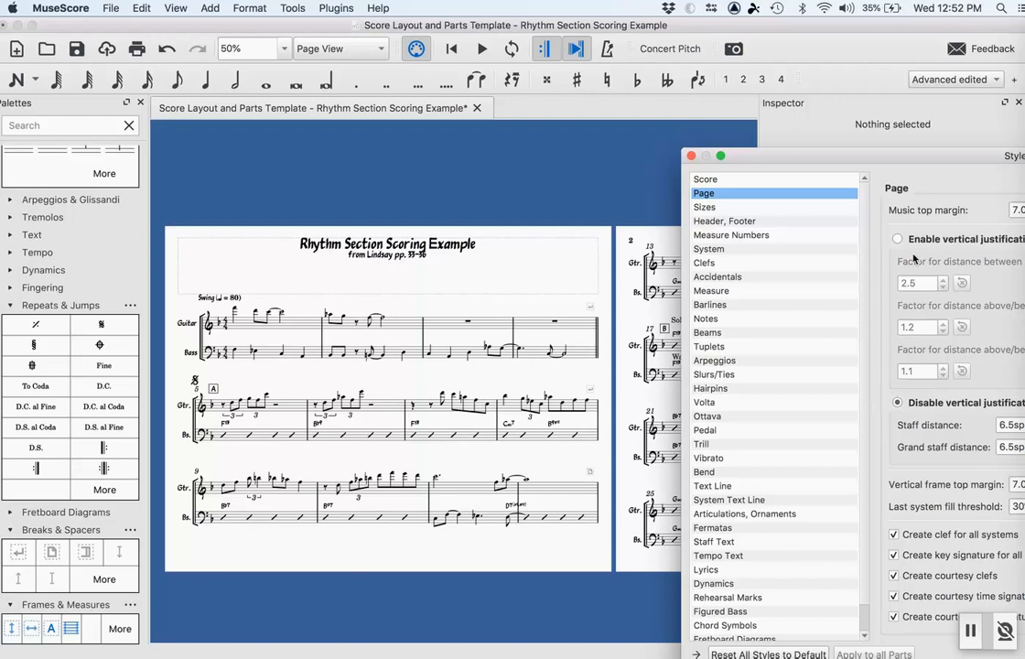
click(896, 239)
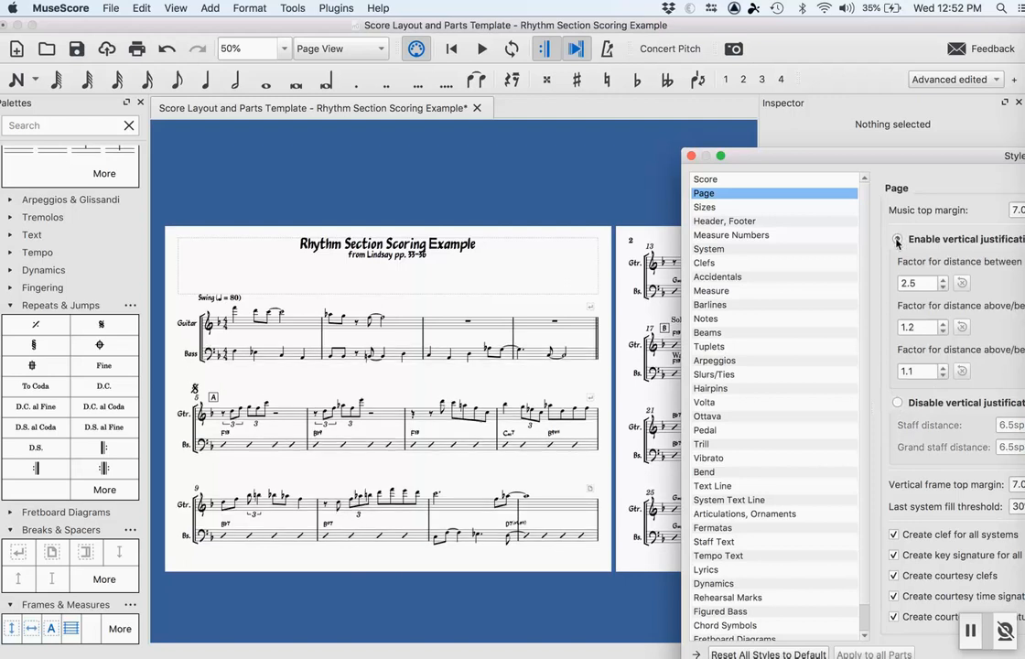
click(896, 403)
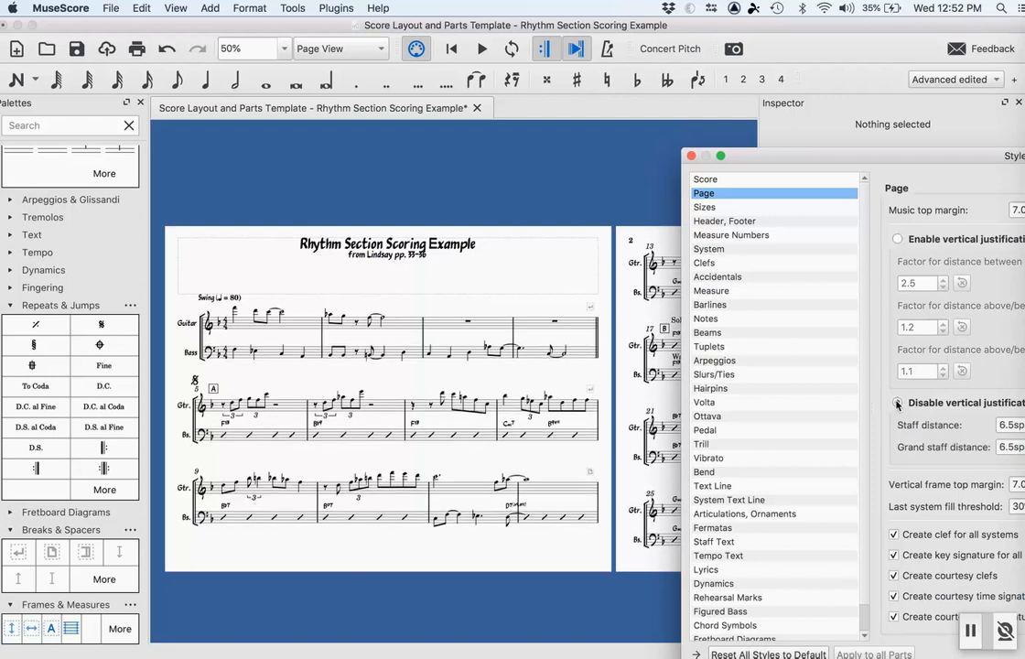
- Set the staff distance in the page style to 9.0sp and apply it to the score
drag(876, 159, 539, 116)
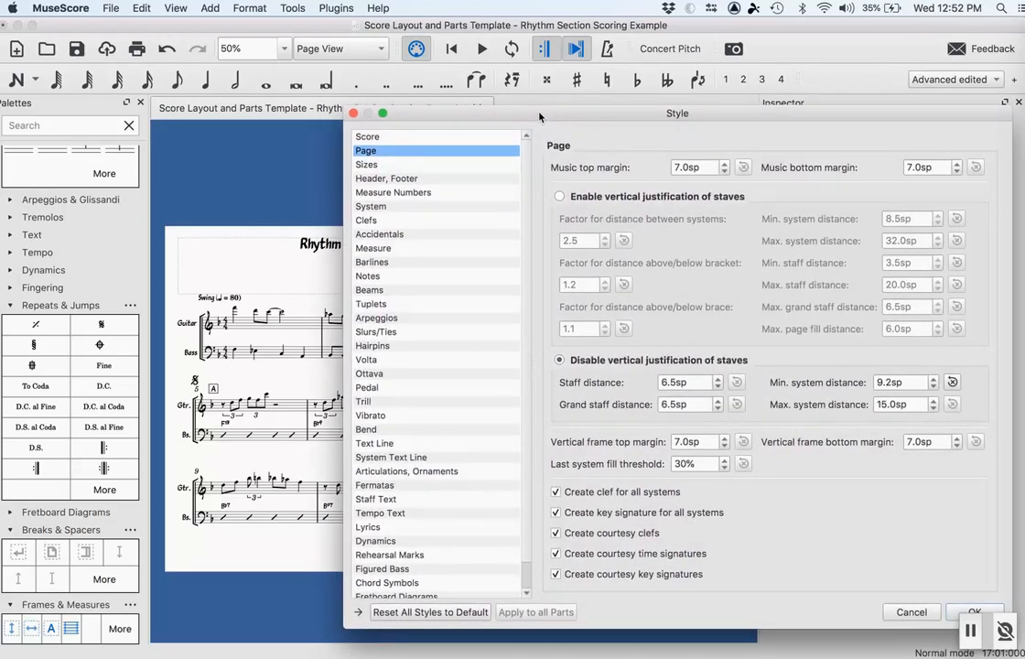
drag(540, 116, 680, 112)
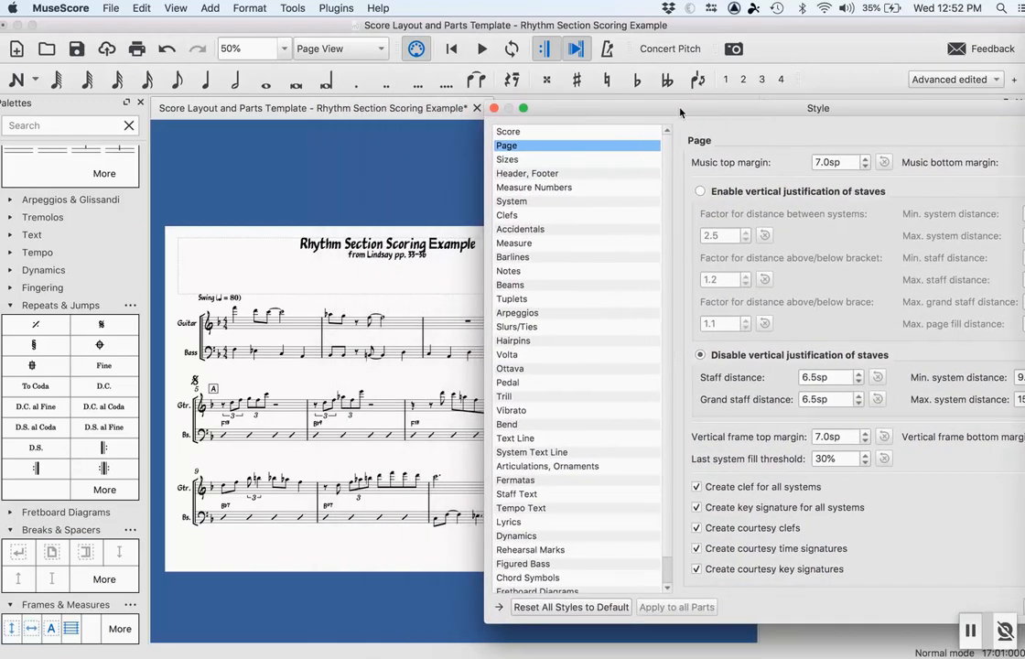
click(859, 375)
click(858, 374)
click(858, 374)
click(858, 374)
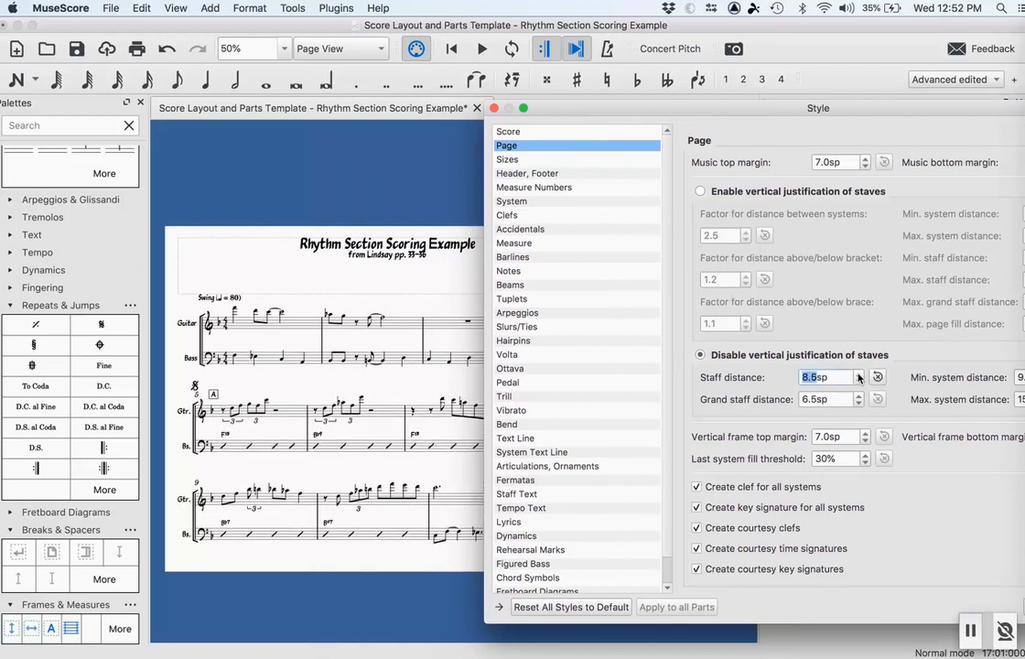
click(859, 375)
drag(792, 114, 514, 91)
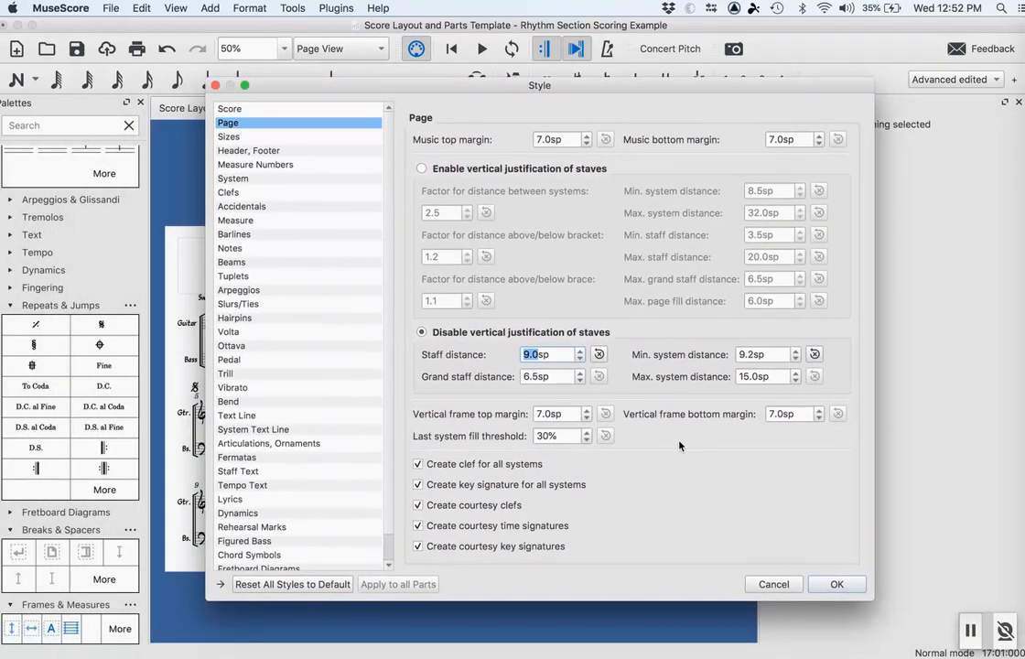
click(836, 585)
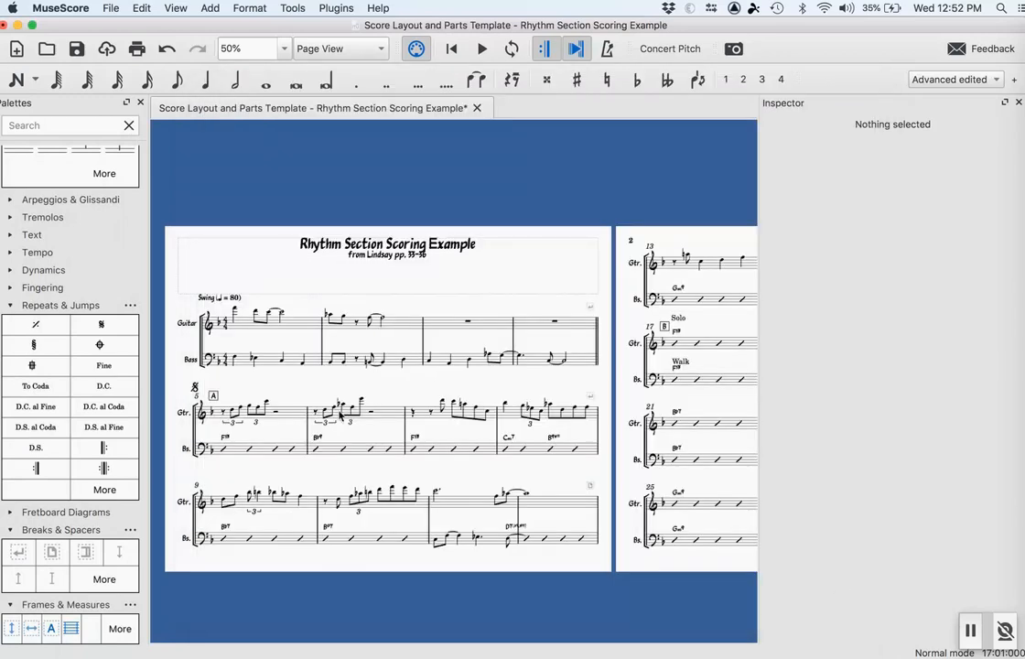
- Set the size of the Chord Symbol text style to 15.02pt and apply it to the score
drag(544, 480, 225, 472)
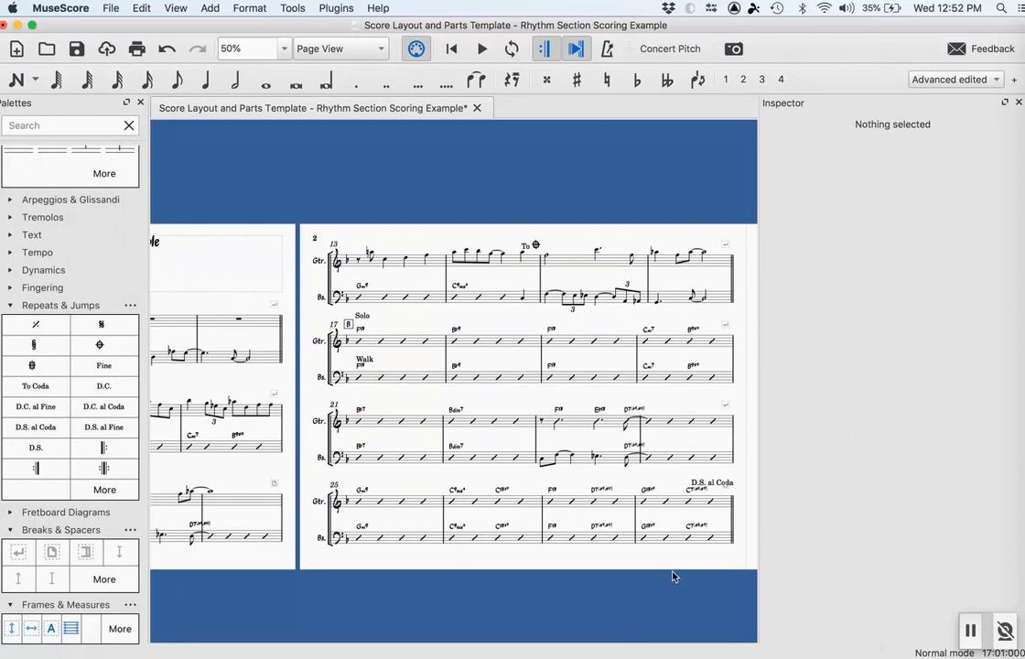
click(966, 629)
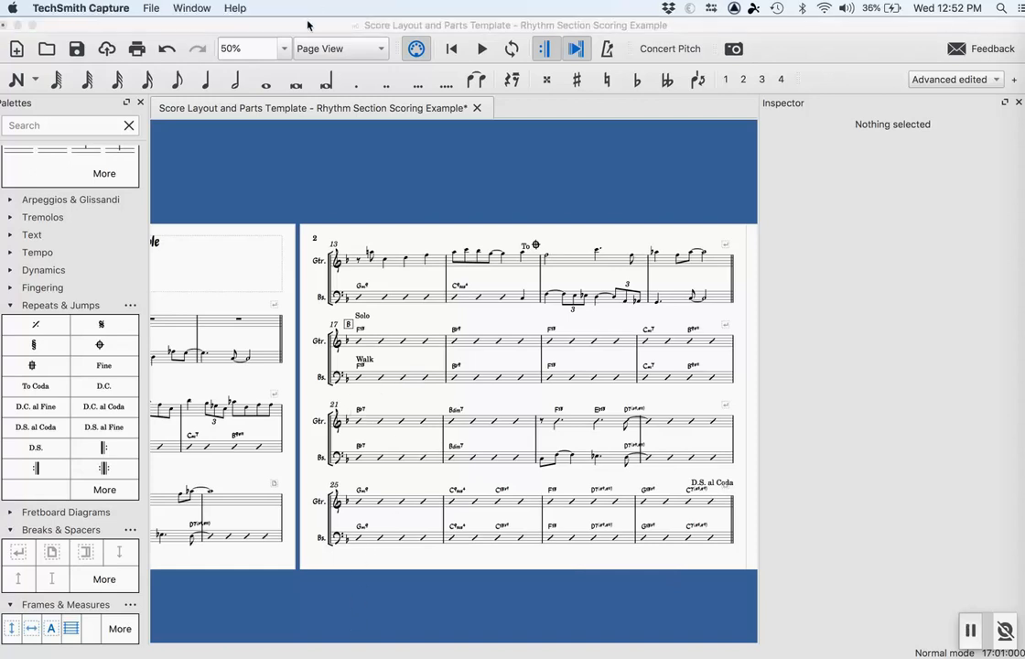
click(269, 21)
click(259, 7)
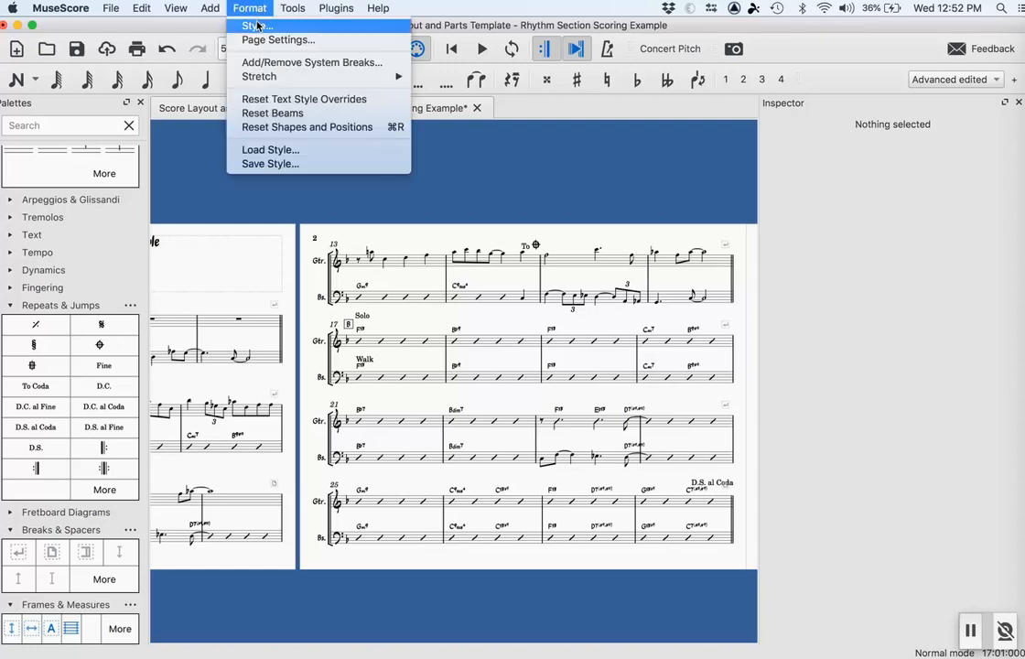
click(257, 30)
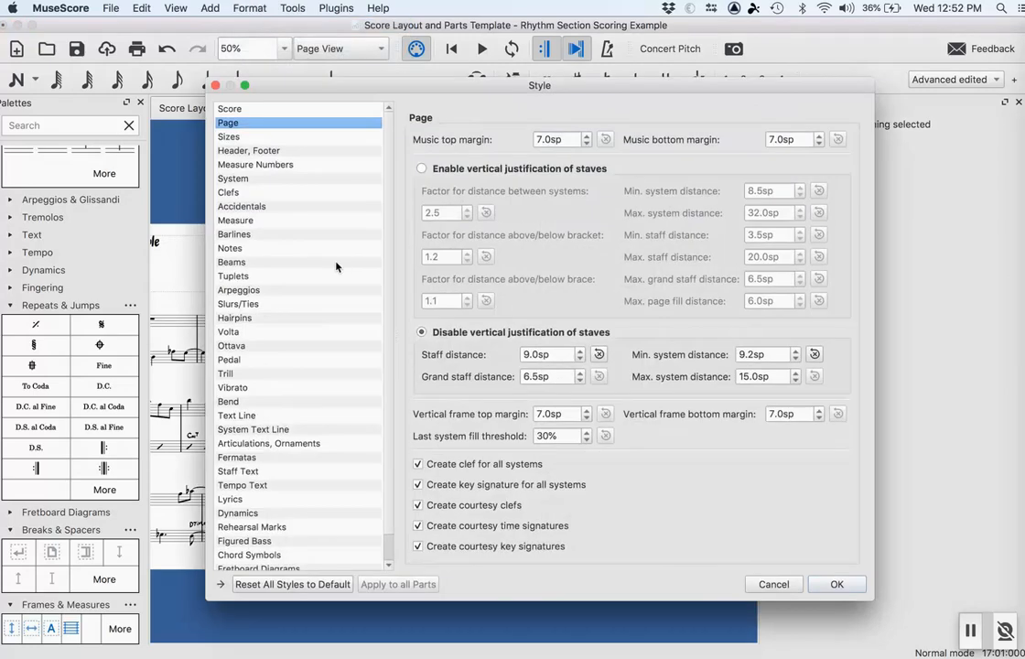
scroll(279, 446, down, 2)
click(240, 555)
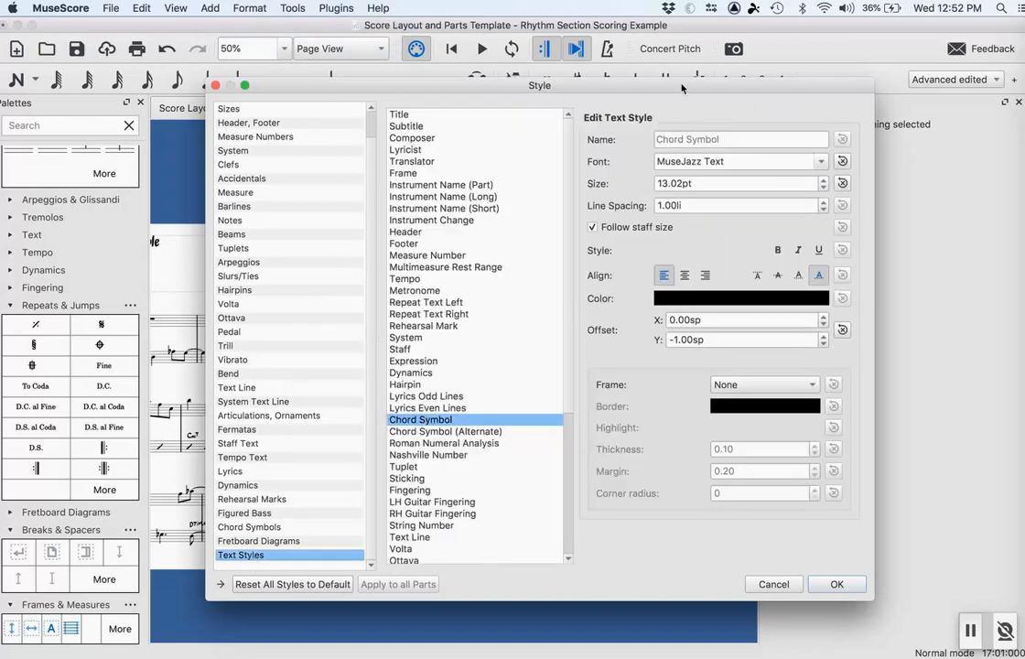
drag(683, 87, 812, 78)
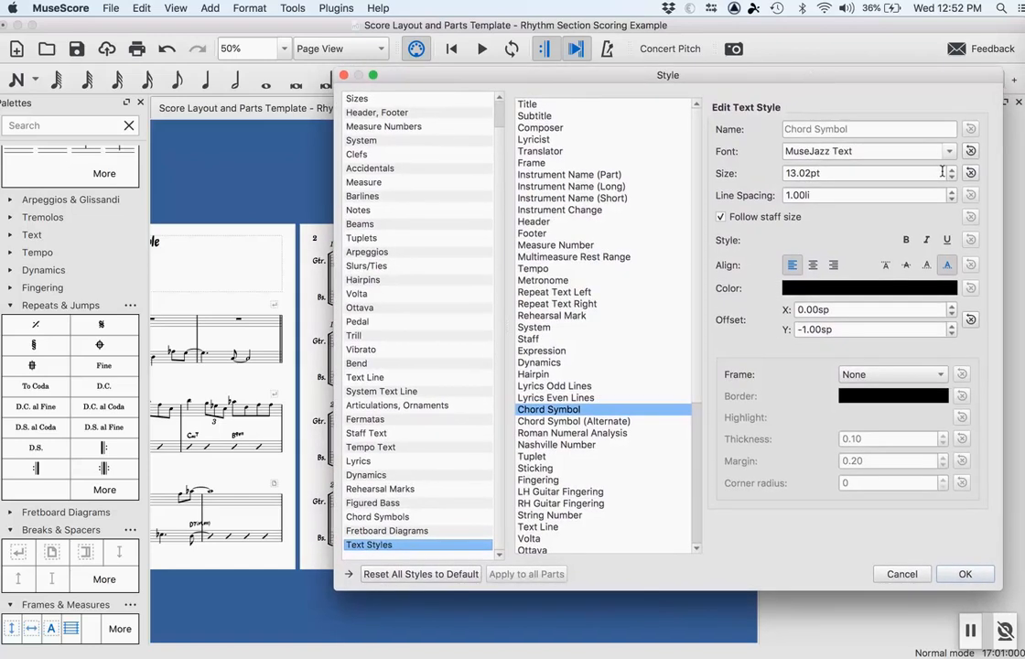
click(953, 173)
click(953, 173)
click(953, 173)
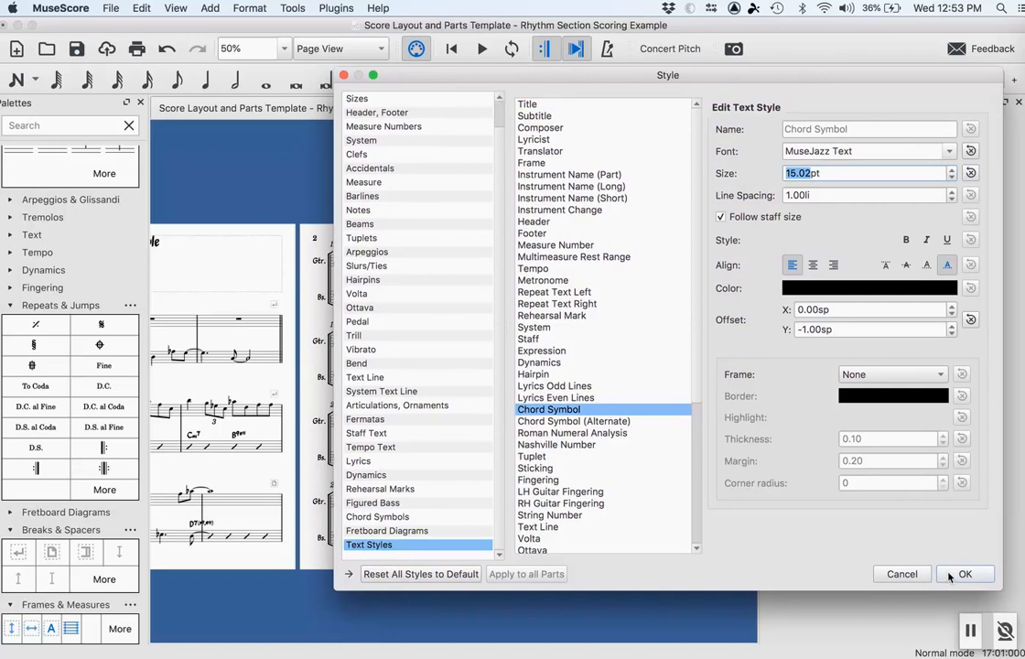
key(Return)
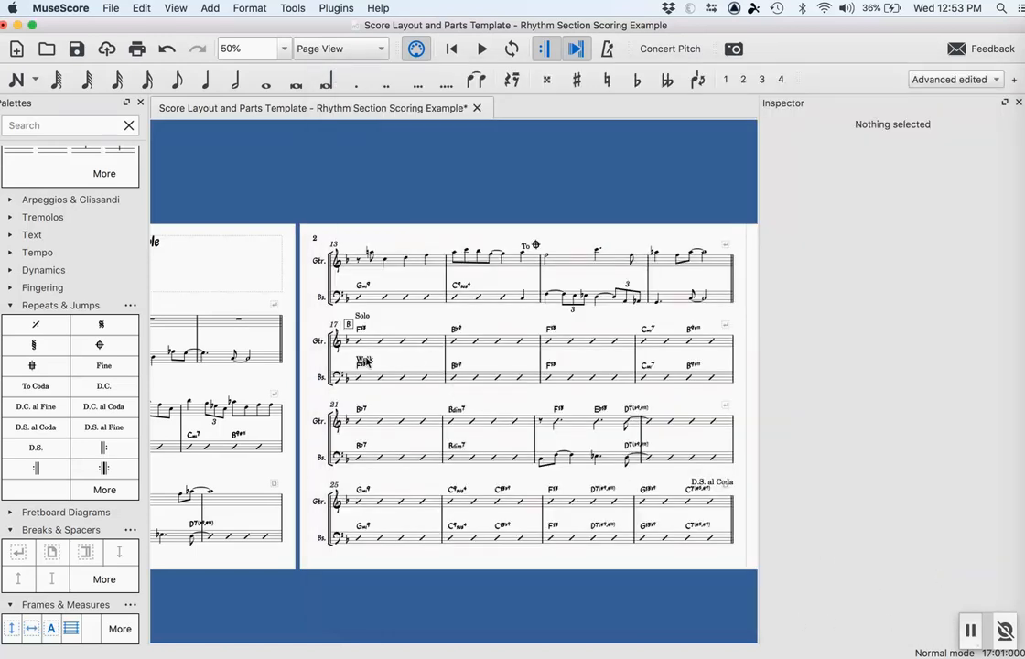
- Reposition the Walk text clear of the bass chord symbol at measure 17 and nudge the Solo text beside rehearsal mark B
click(362, 358)
drag(362, 359, 368, 324)
click(364, 316)
click(384, 318)
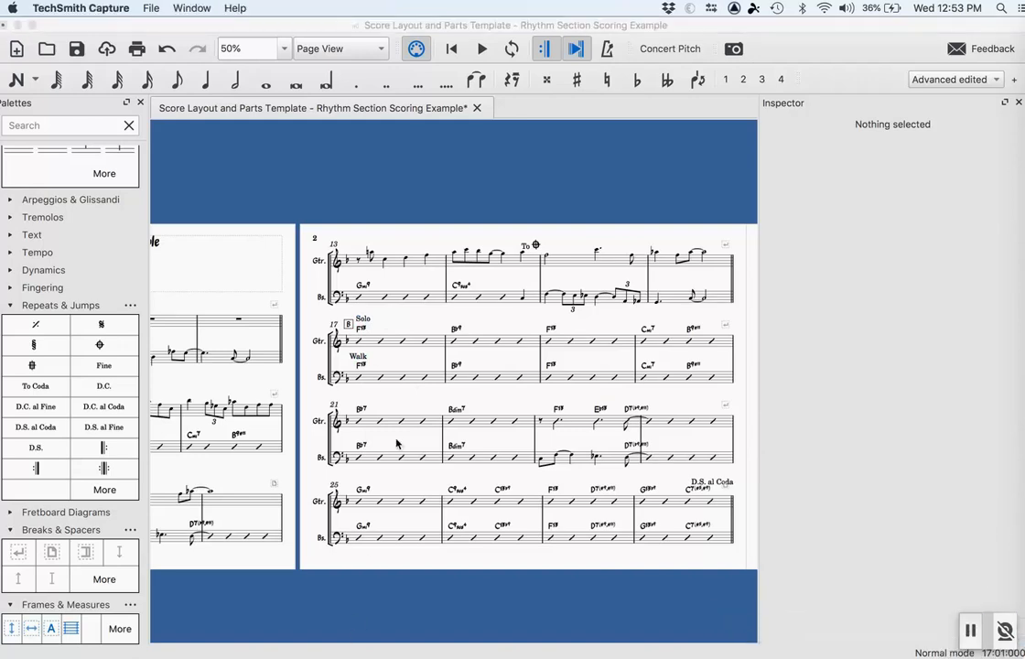
- Insert a horizontal frame before measure 29 on page 3 to indent the coda system
scroll(396, 444, right, 5)
scroll(396, 444, up, 2)
scroll(396, 443, right, 10)
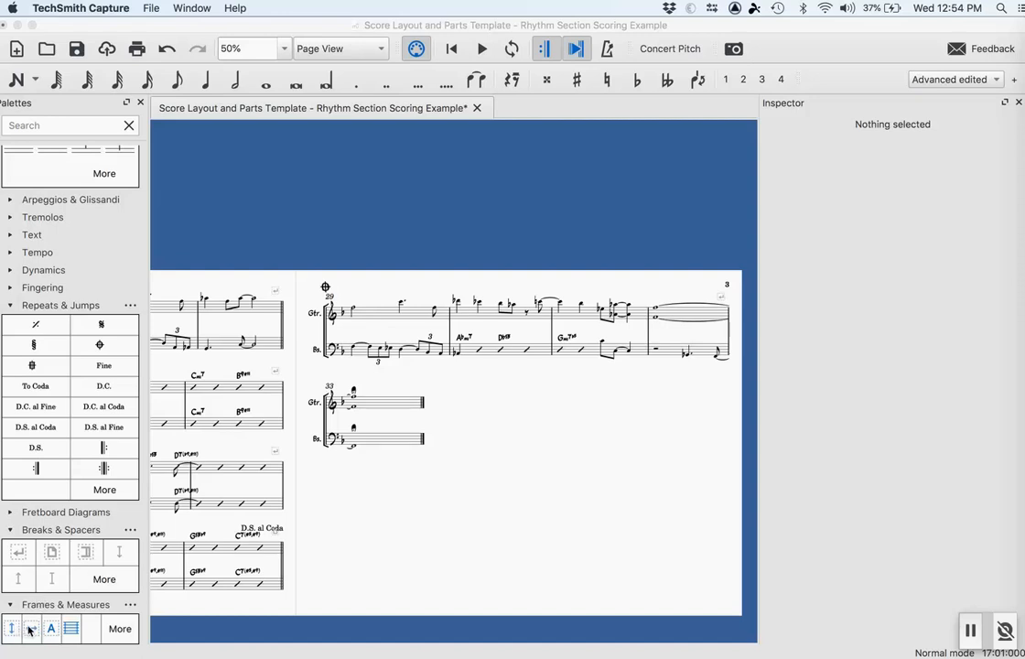
scroll(29, 627, down, 1)
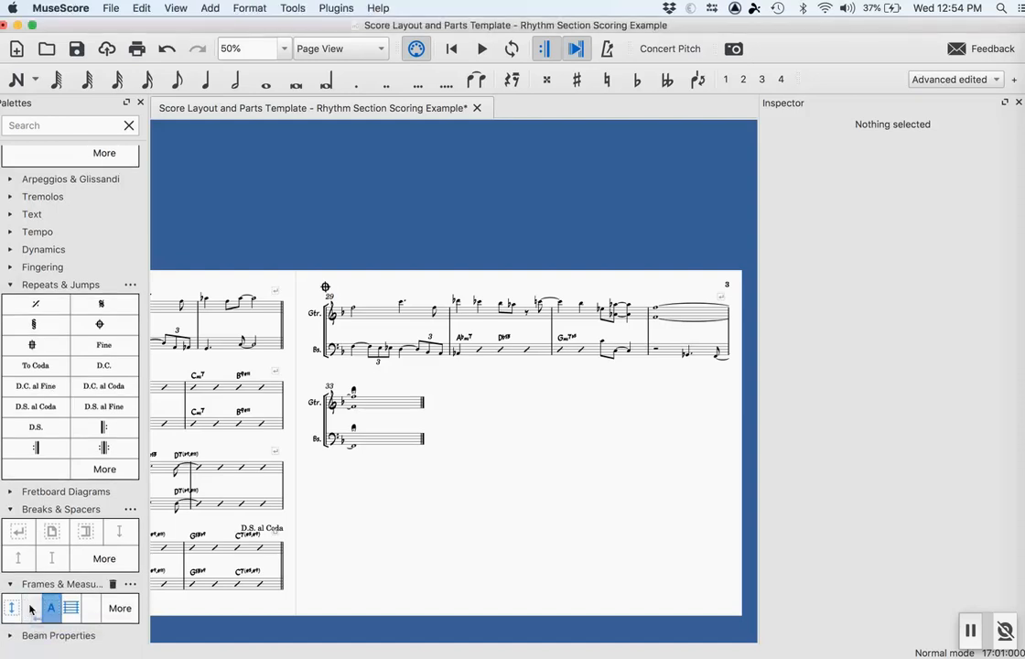
drag(31, 608, 355, 322)
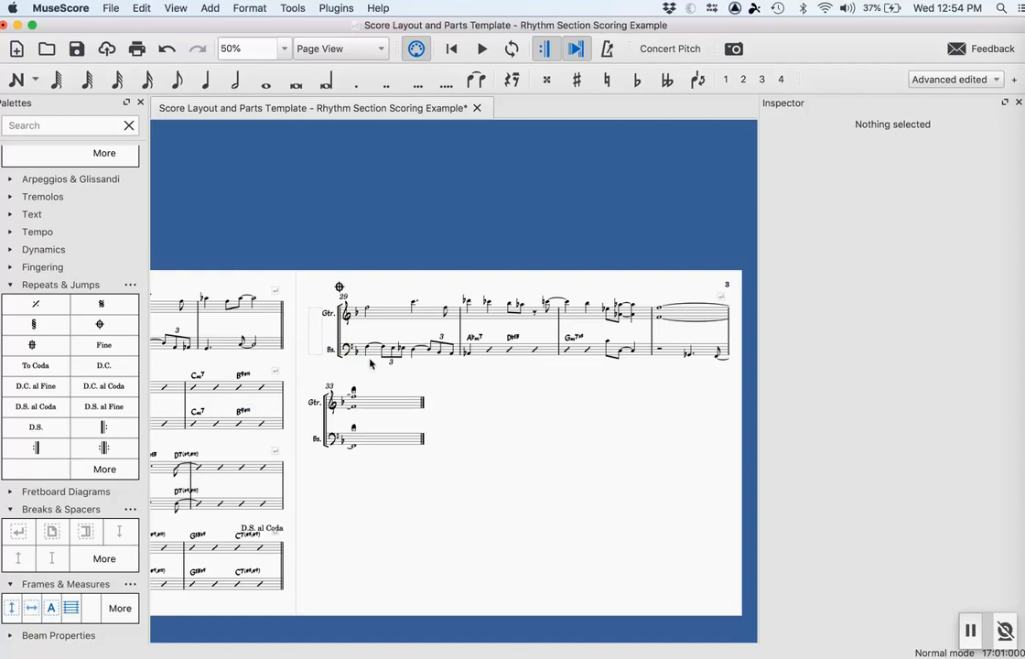
click(312, 341)
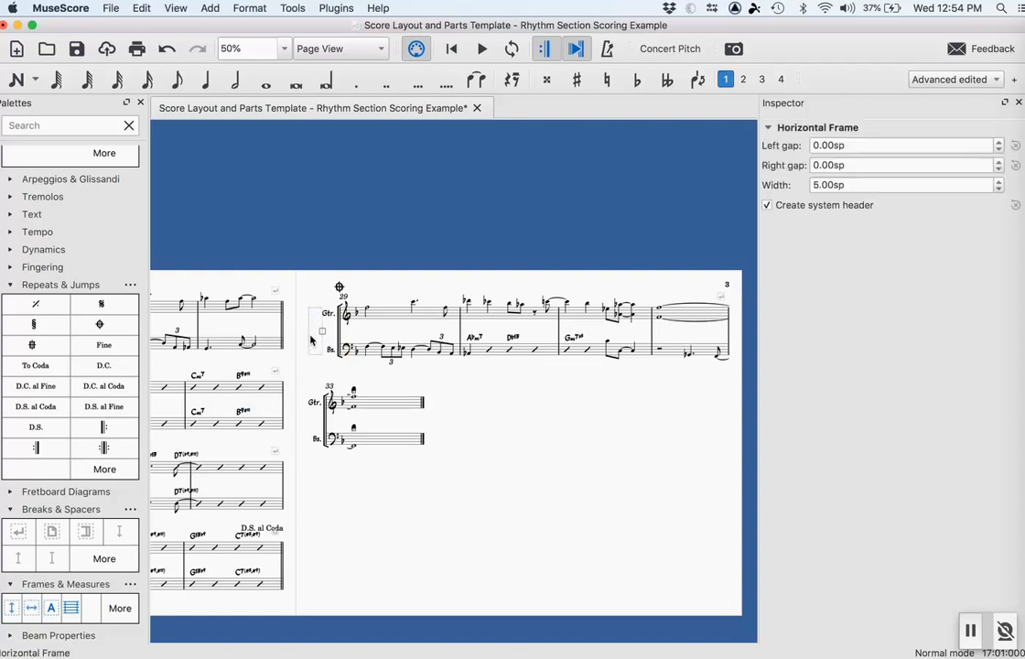
click(480, 445)
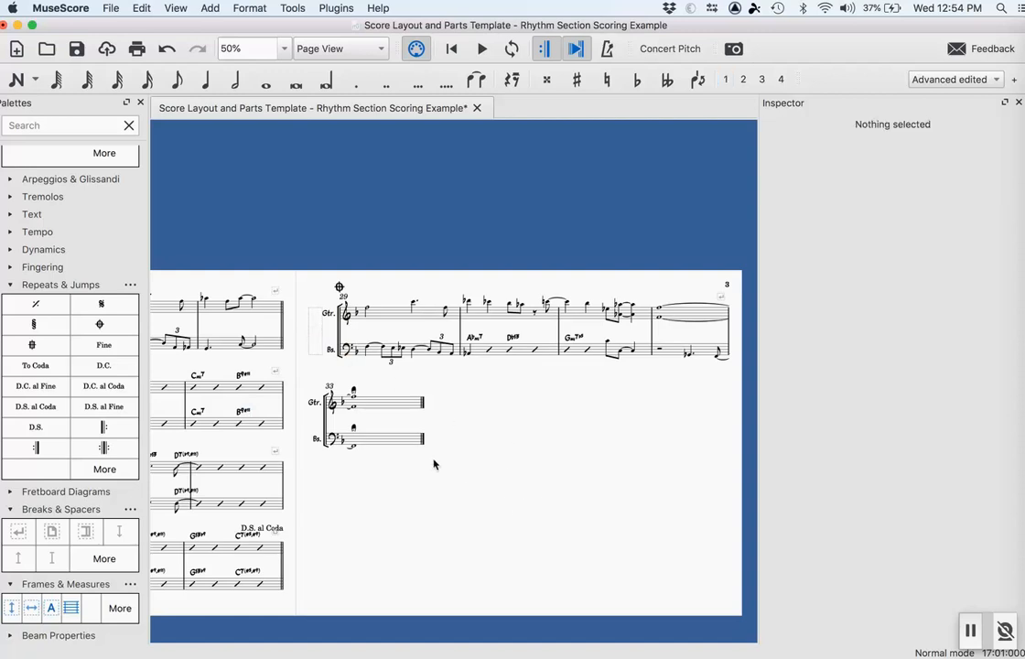
- Generate separate parts for all instruments in the score, Guitar and Bass
scroll(429, 468, left, 10)
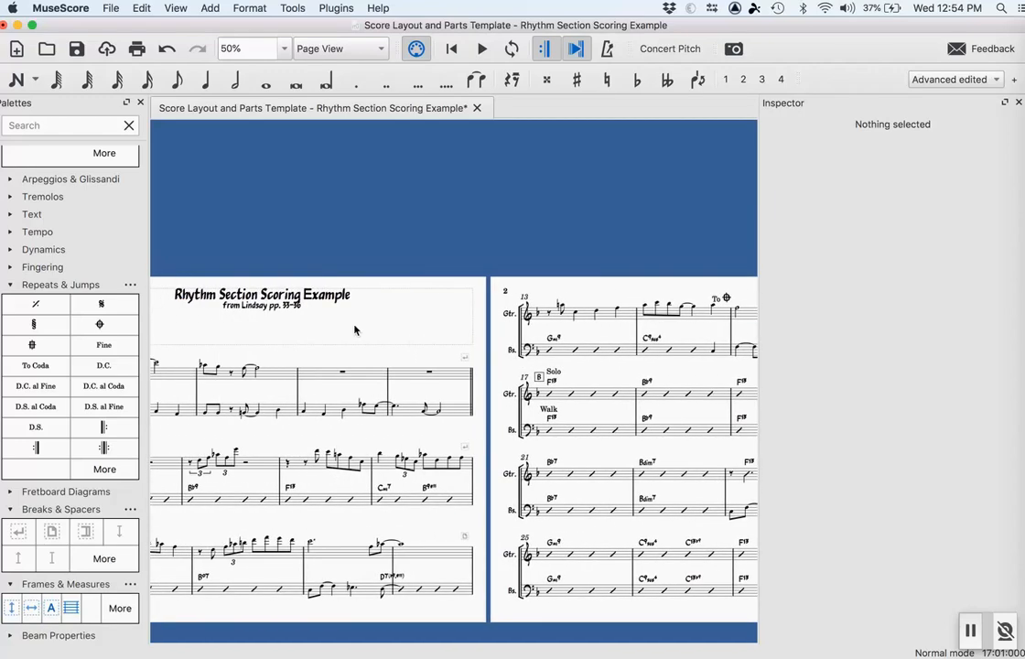
click(142, 8)
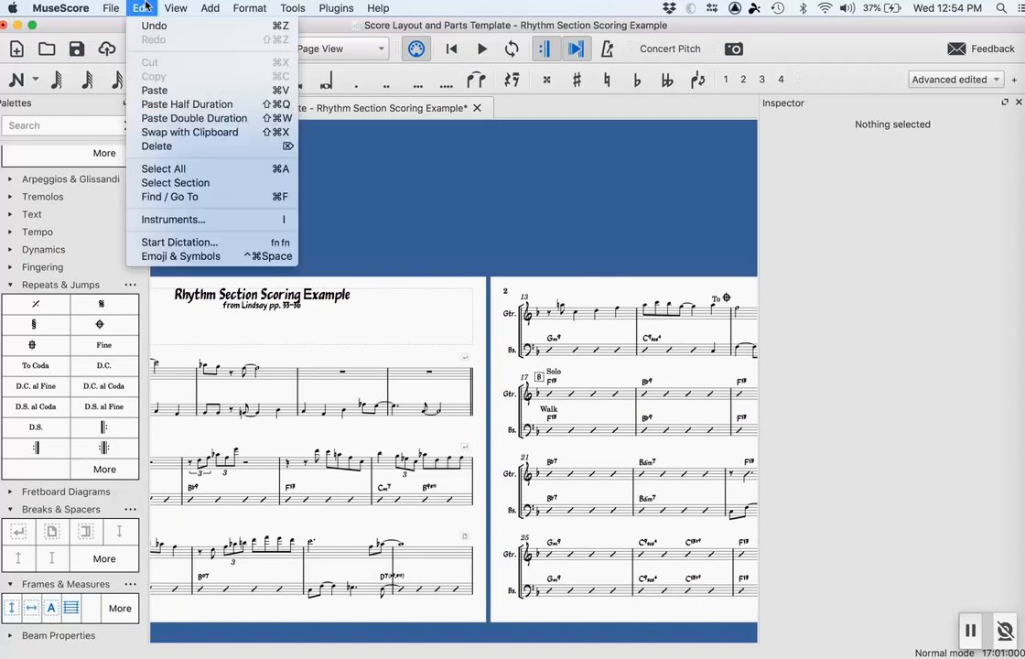
mouse_move(106, 7)
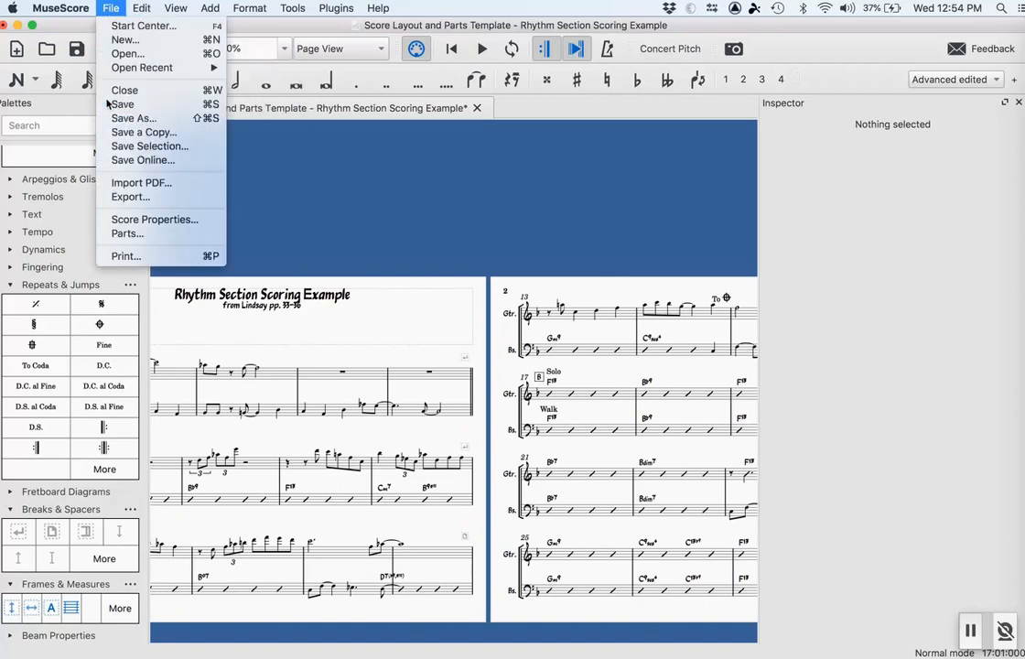
click(122, 234)
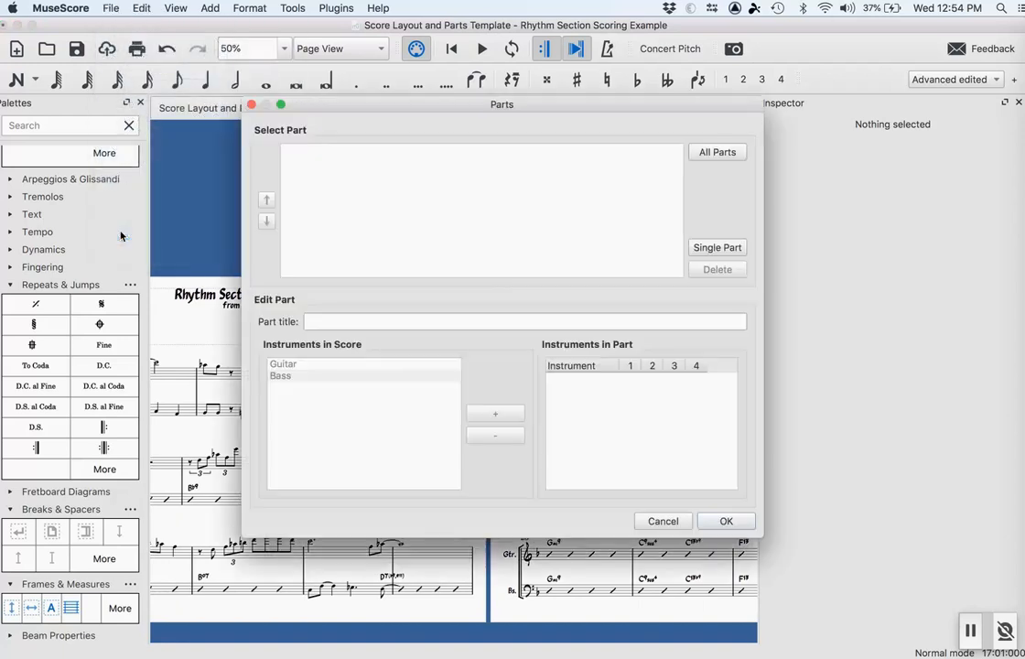
click(724, 155)
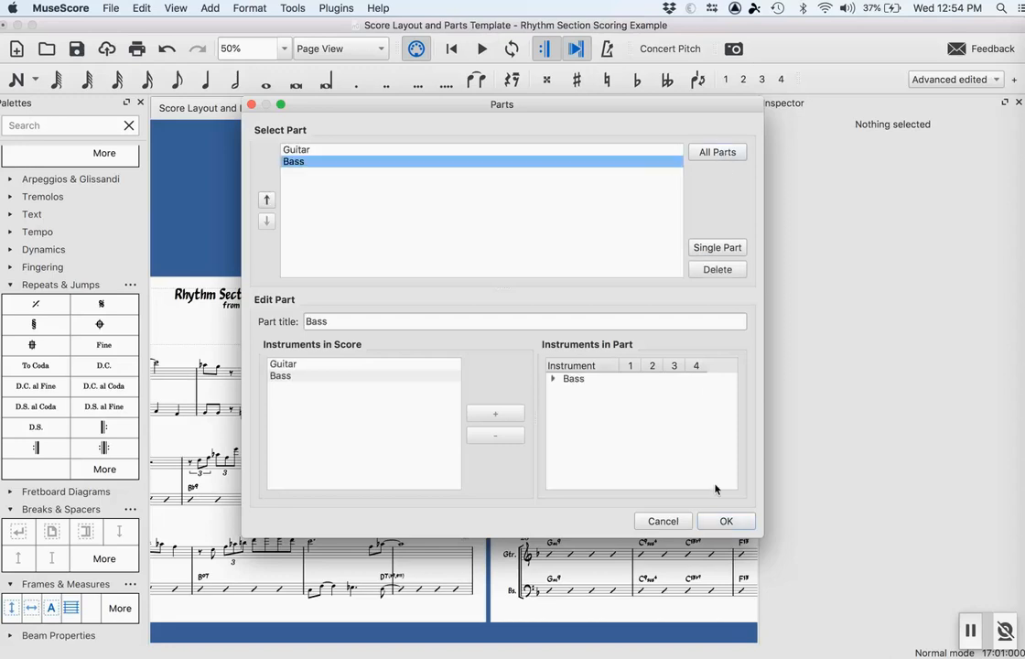
click(722, 521)
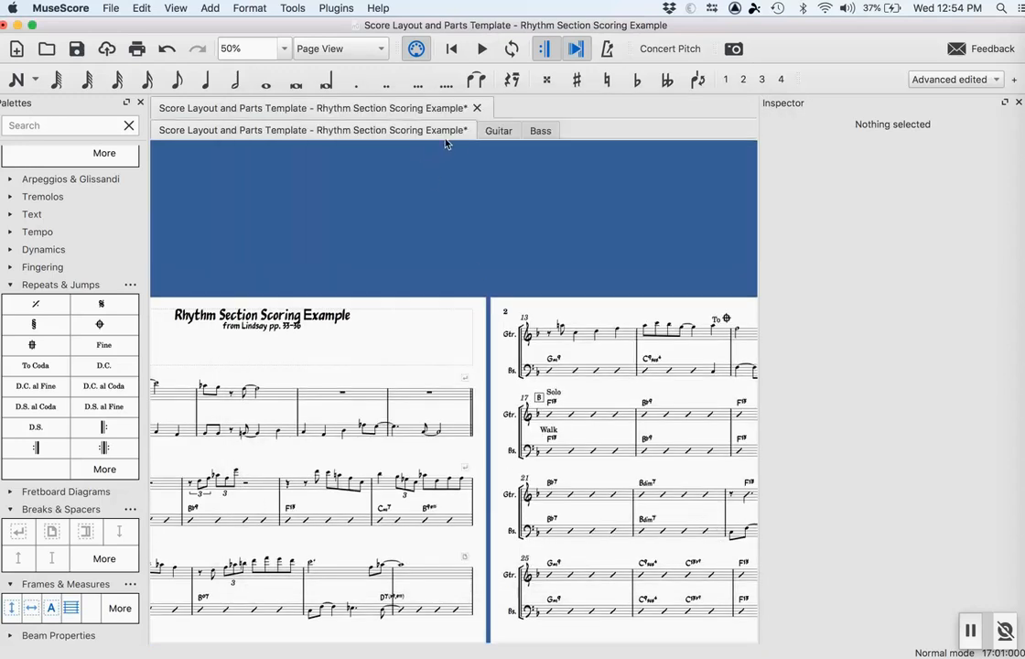
- Compare the Guitar and Bass parts with the full score and examine the Guitar part's layout at 71% zoom
click(499, 131)
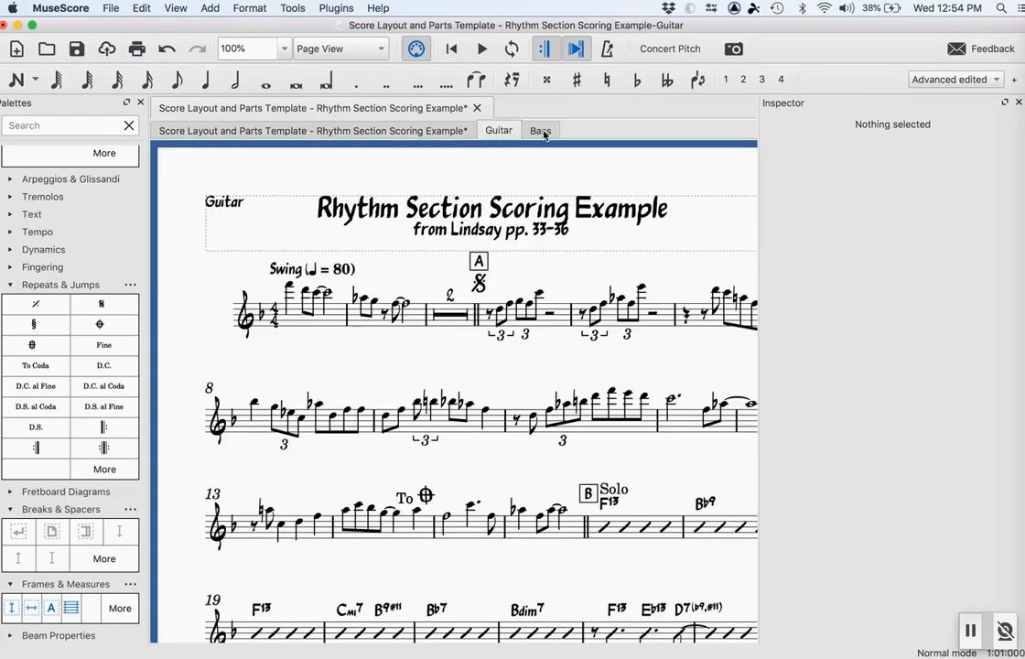
click(537, 131)
click(508, 133)
click(444, 131)
click(492, 131)
scroll(380, 344, down, 4)
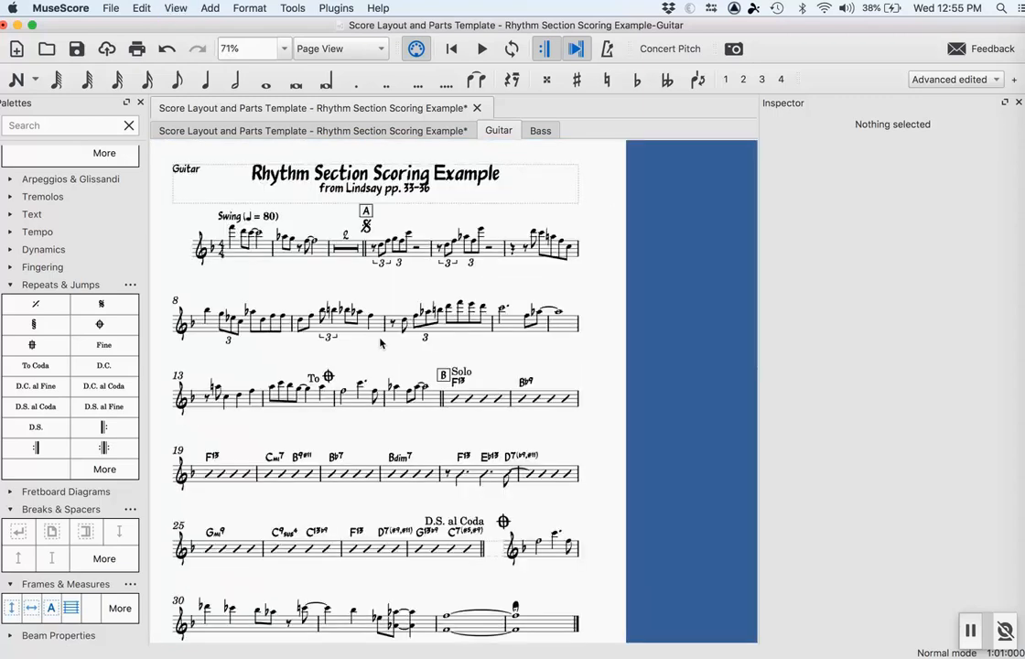
scroll(381, 344, down, 2)
scroll(381, 343, up, 1)
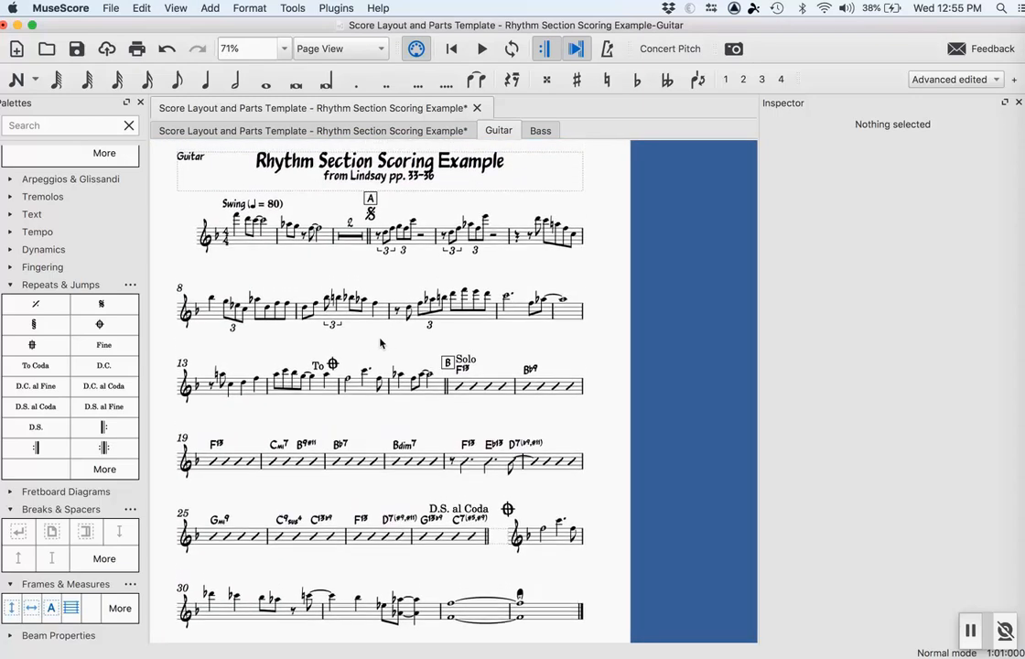
scroll(385, 314, up, 2)
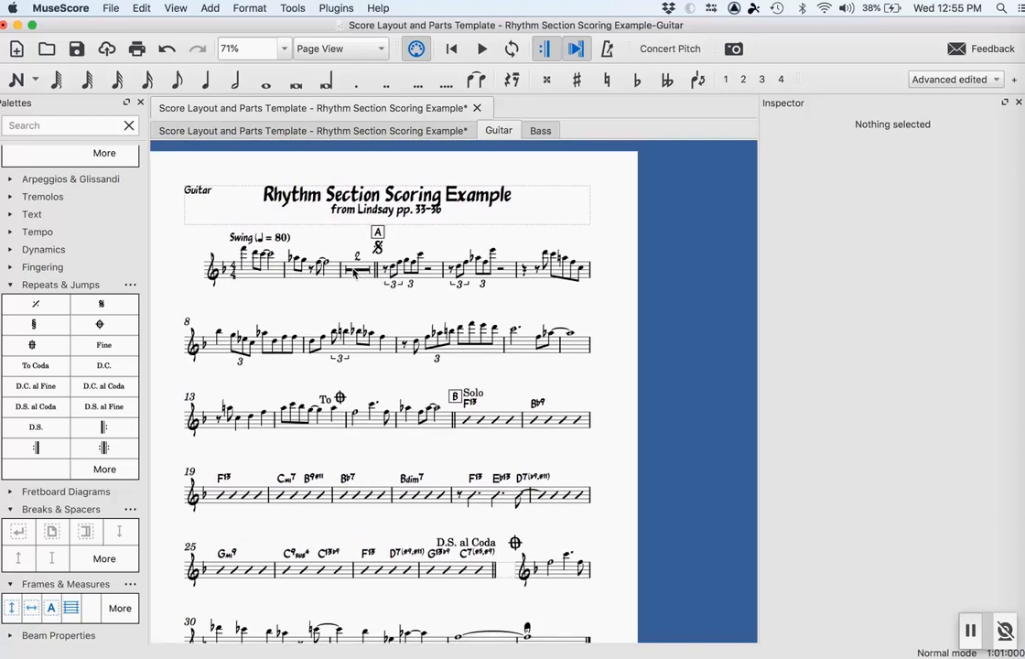
- Turn off the creation of multimeasure rests in the Guitar part's score style
click(444, 268)
key(Escape)
click(208, 8)
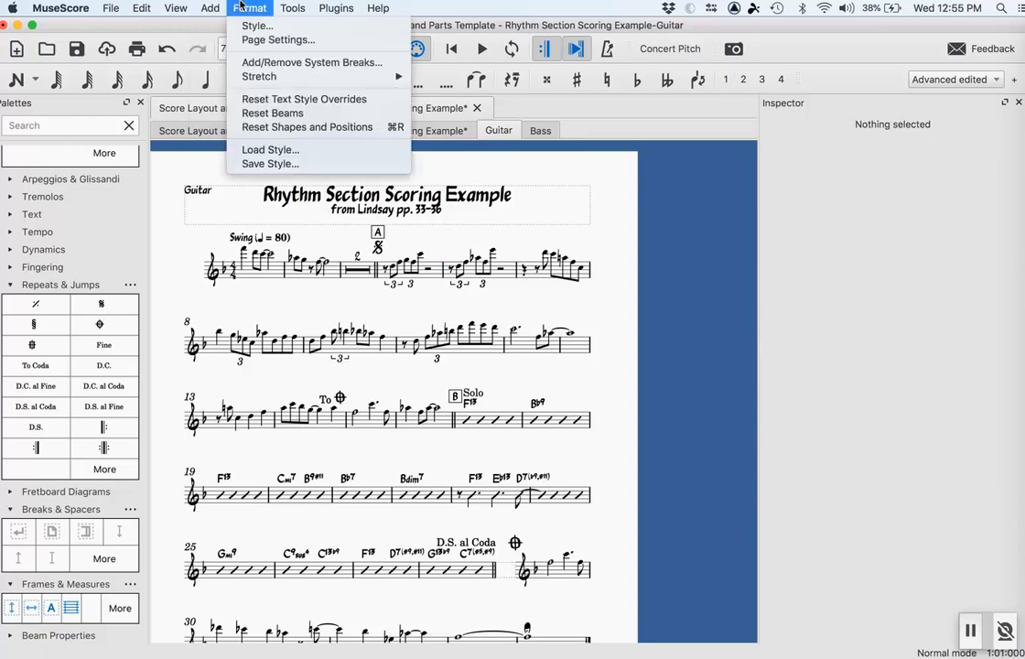
click(252, 26)
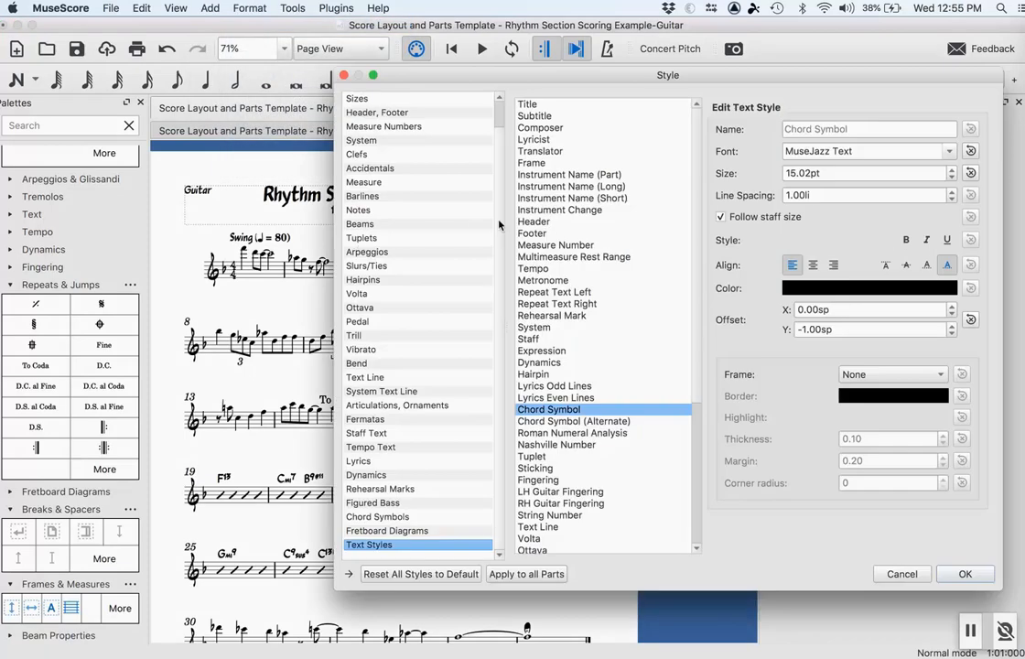
scroll(435, 139, up, 2)
click(429, 98)
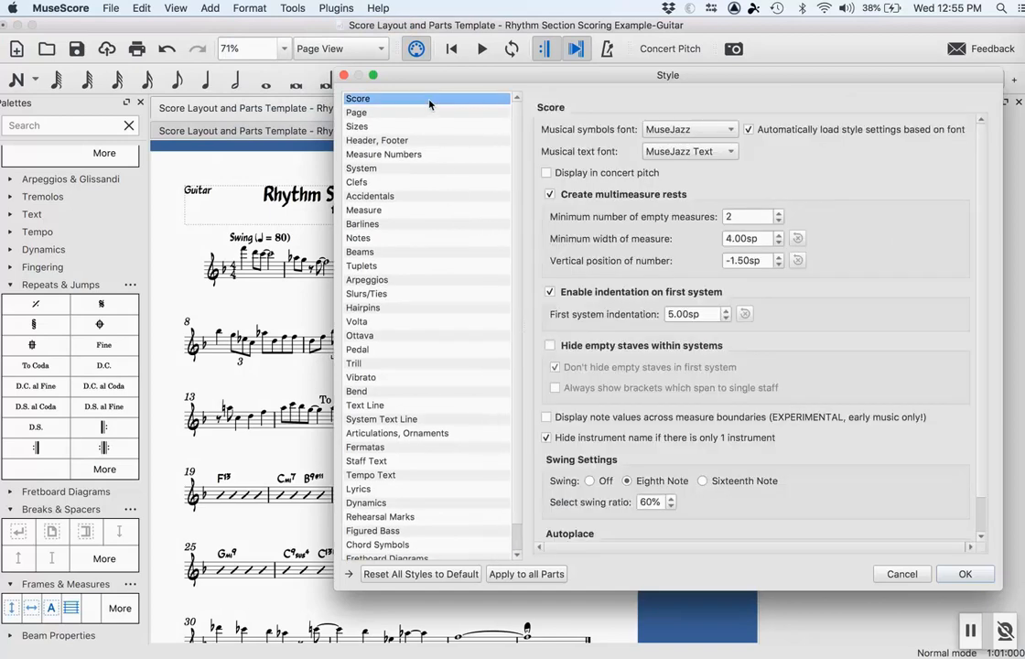
click(550, 195)
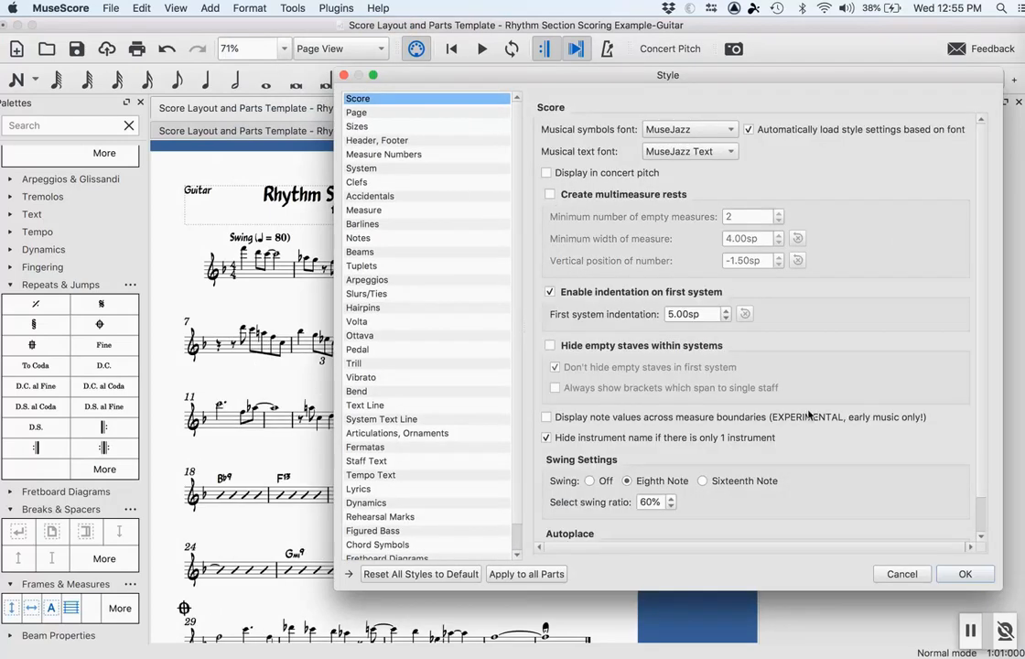
click(965, 574)
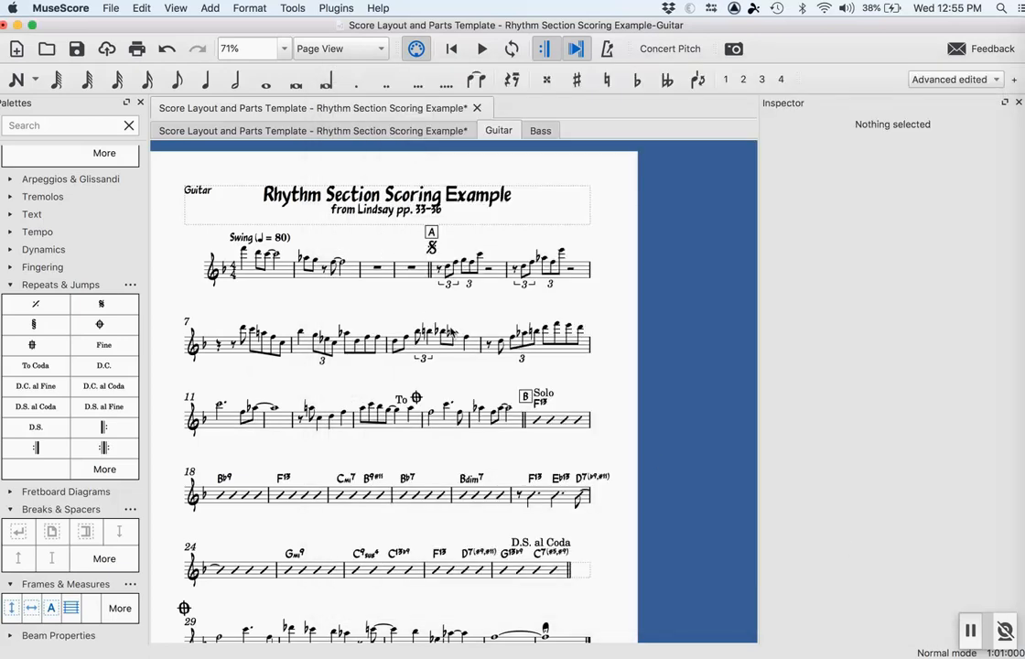
- Break the systems of the Guitar part every 4 measures and check the double barline after measure 4
click(260, 5)
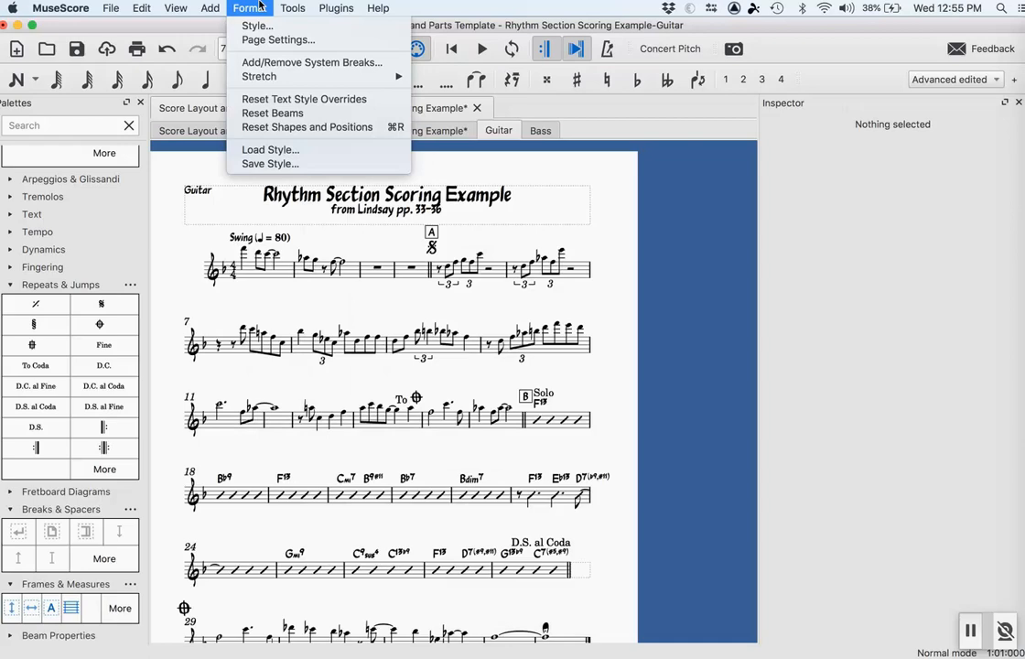
click(274, 62)
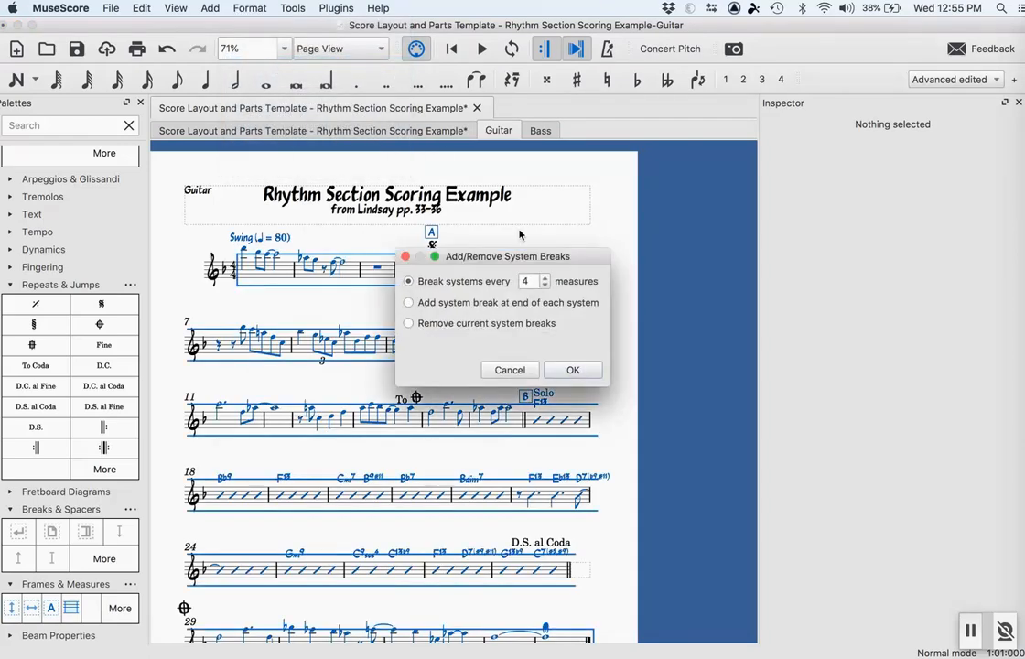
click(572, 369)
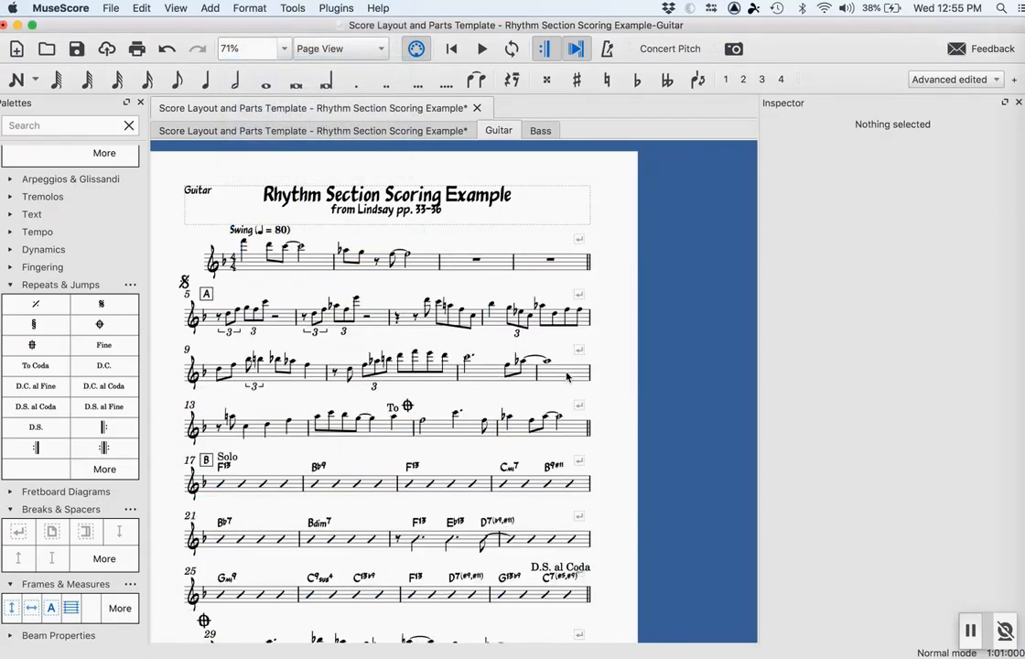
scroll(492, 349, down, 1)
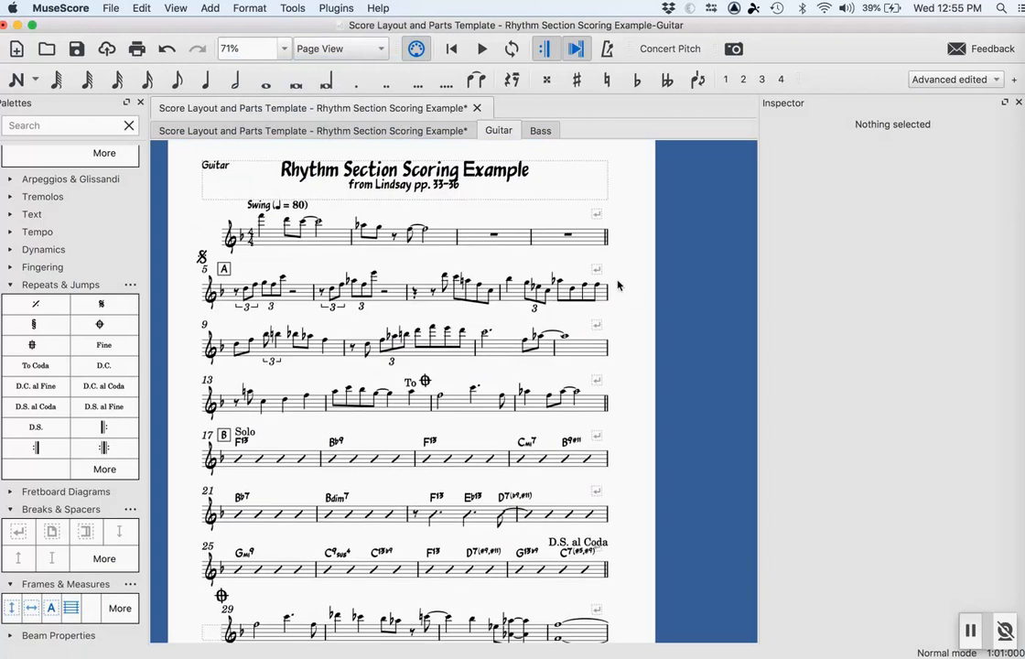
click(605, 238)
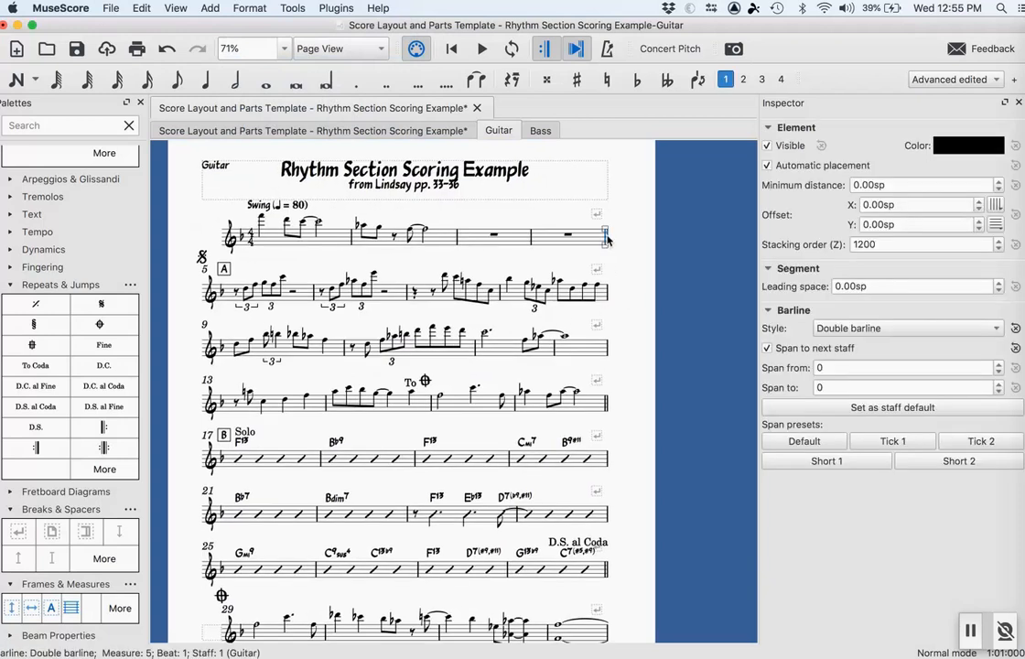
click(619, 267)
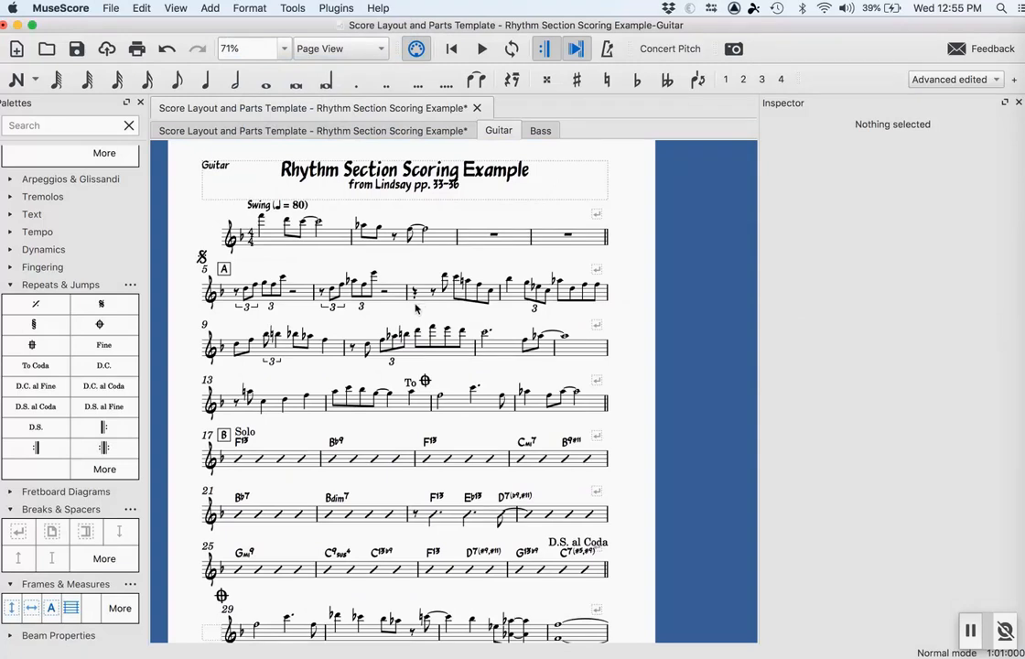
- Set the Guitar part's left margin on odd pages to 10 mm in the page settings
click(250, 9)
click(261, 39)
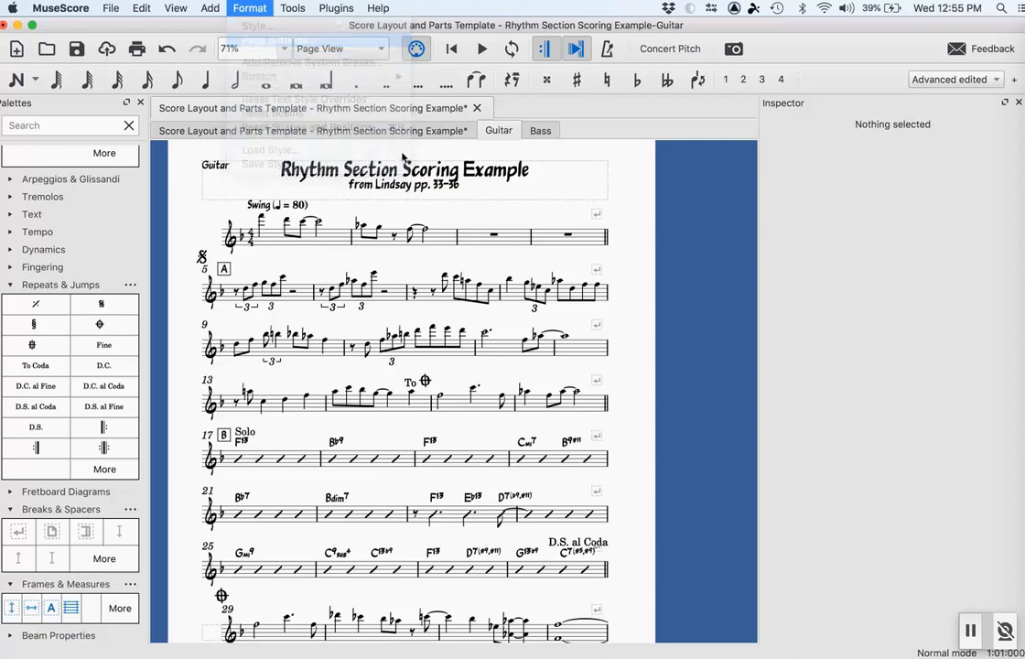
drag(412, 132, 398, 125)
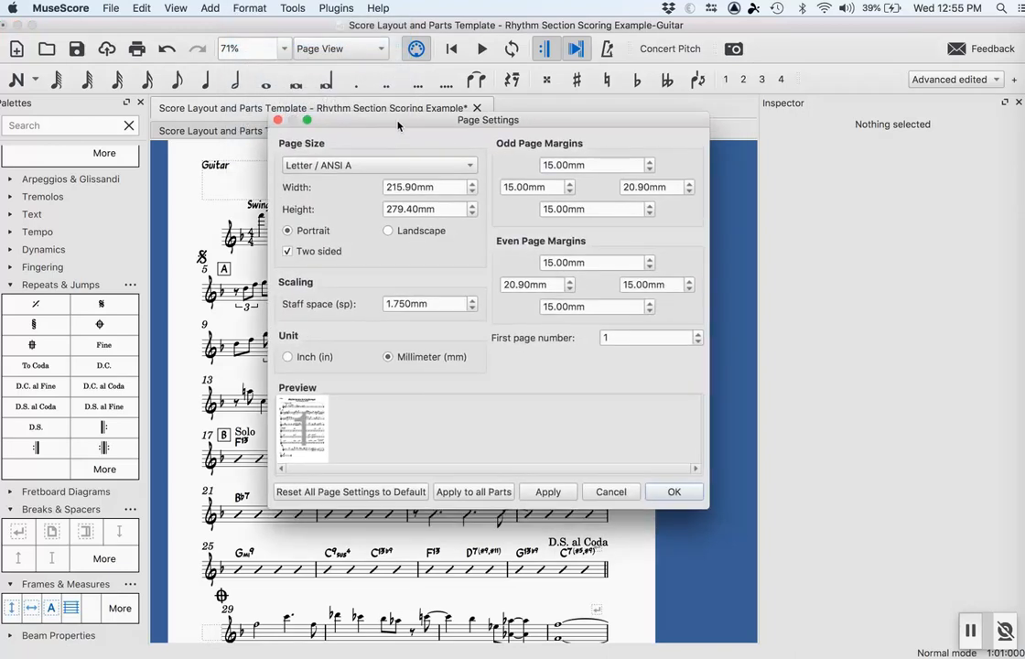
click(569, 189)
click(569, 189)
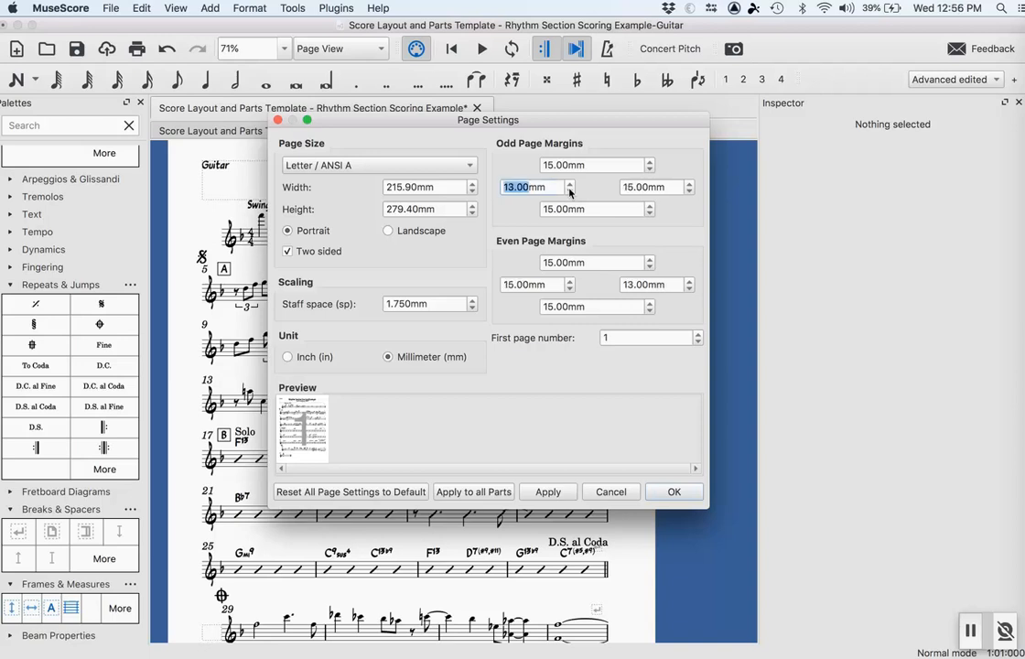
click(569, 189)
click(569, 189)
click(569, 189)
- Set the right margin on odd pages to 10 mm and apply the page settings to the Guitar part
click(690, 191)
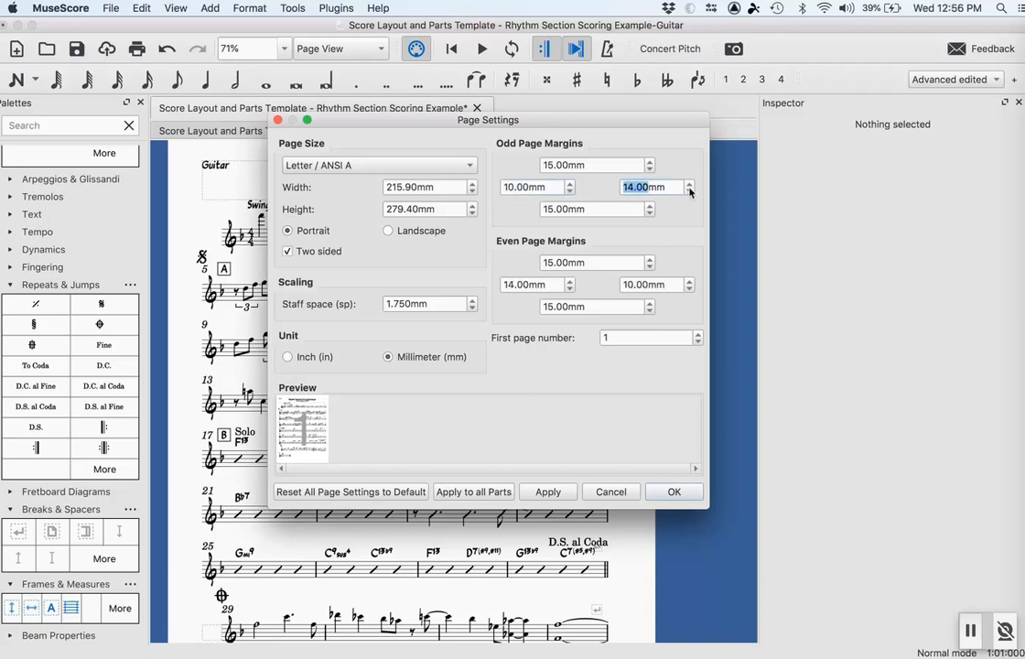
click(690, 190)
click(690, 191)
click(690, 190)
click(690, 190)
click(540, 492)
click(657, 494)
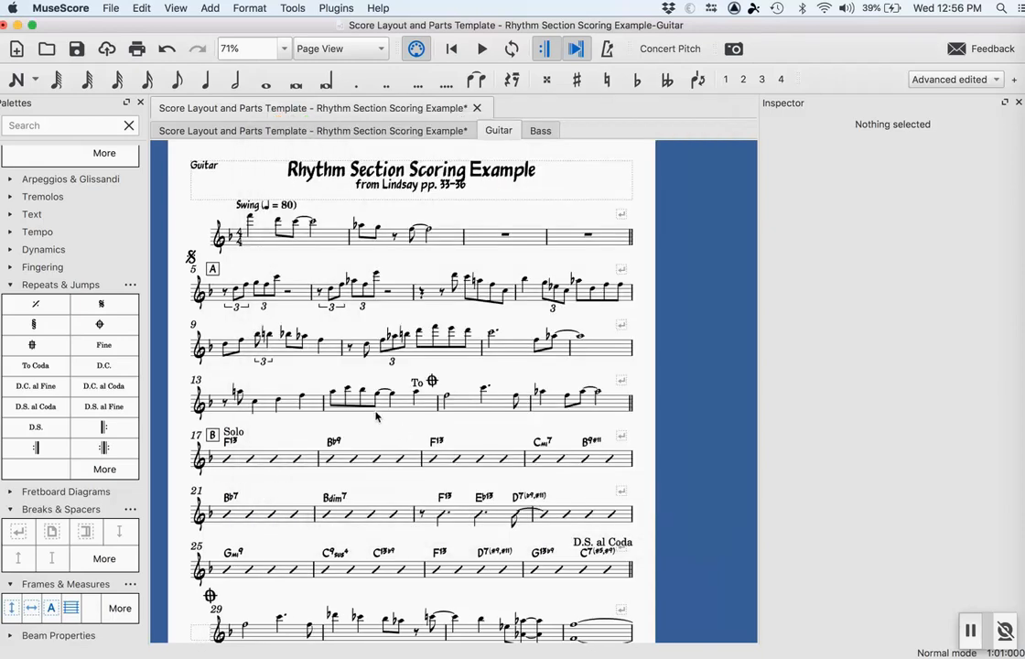
- Check the Guitar part's systems down to the last measure and the two empty measures at the end of the first system
scroll(375, 414, down, 2)
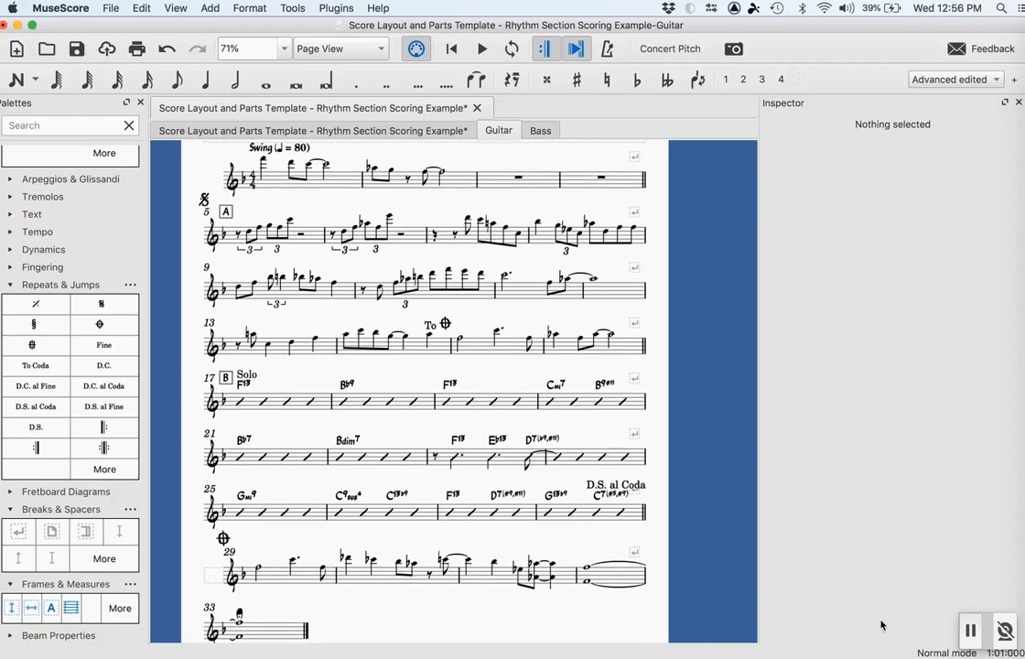
click(972, 636)
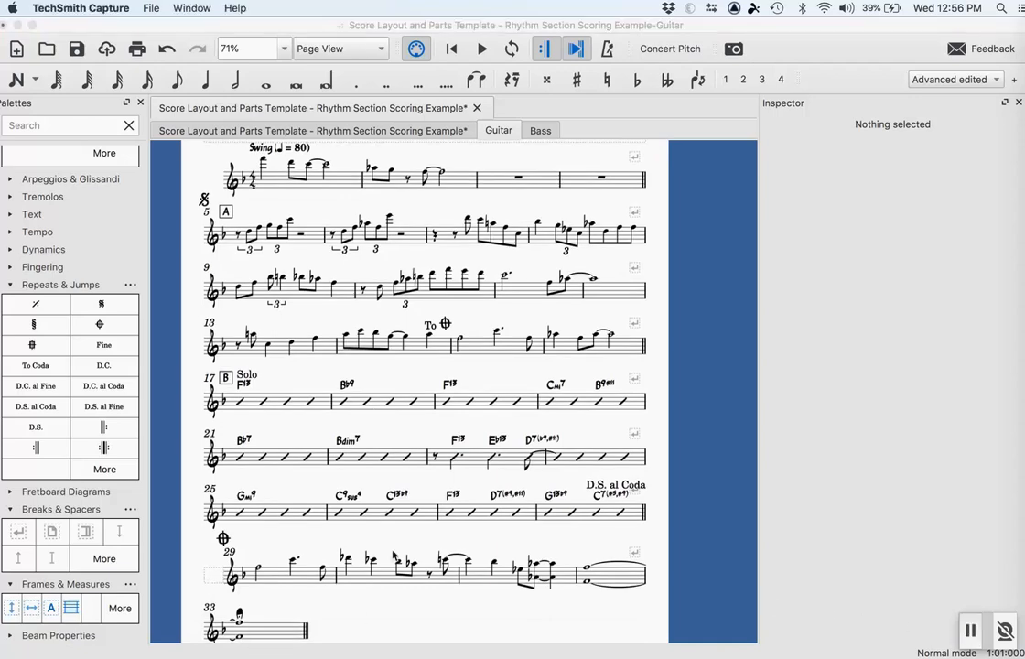
scroll(413, 400, up, 5)
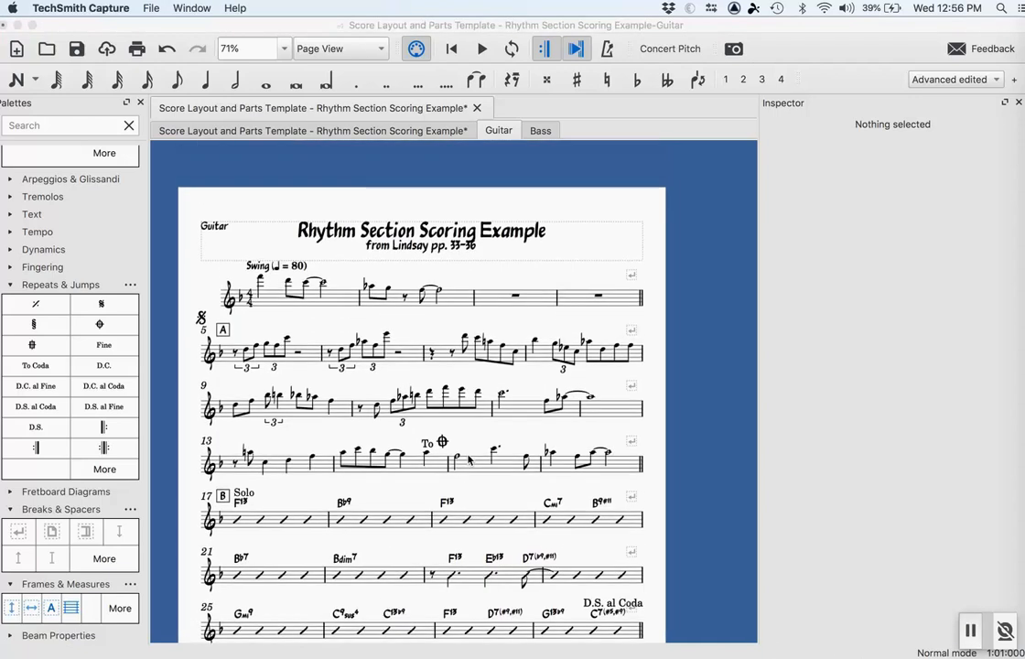
click(508, 430)
click(569, 430)
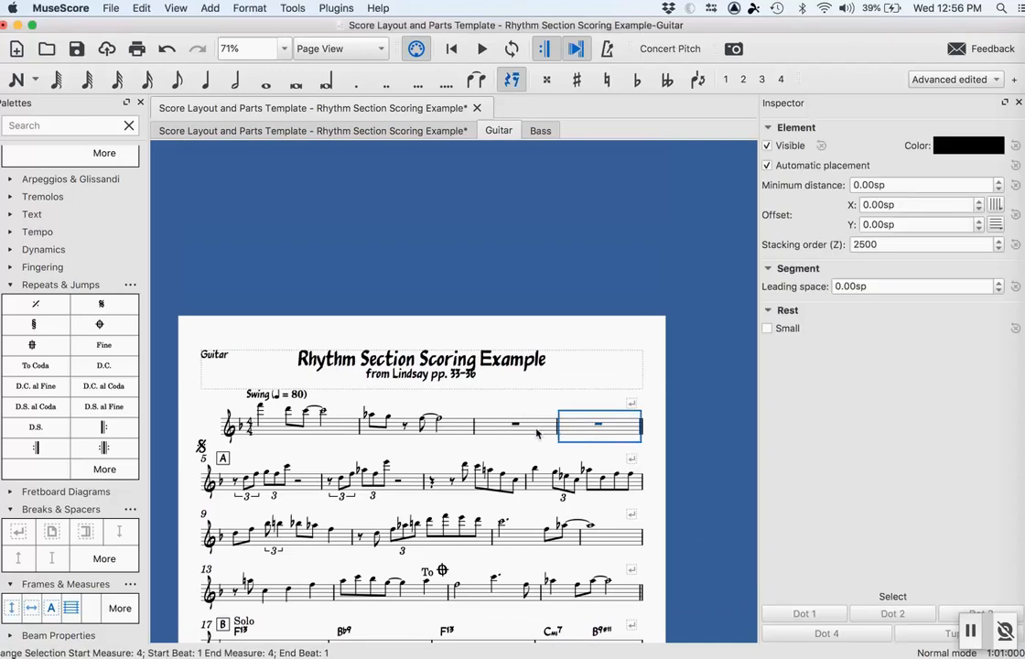
scroll(536, 430, down, 3)
key(Escape)
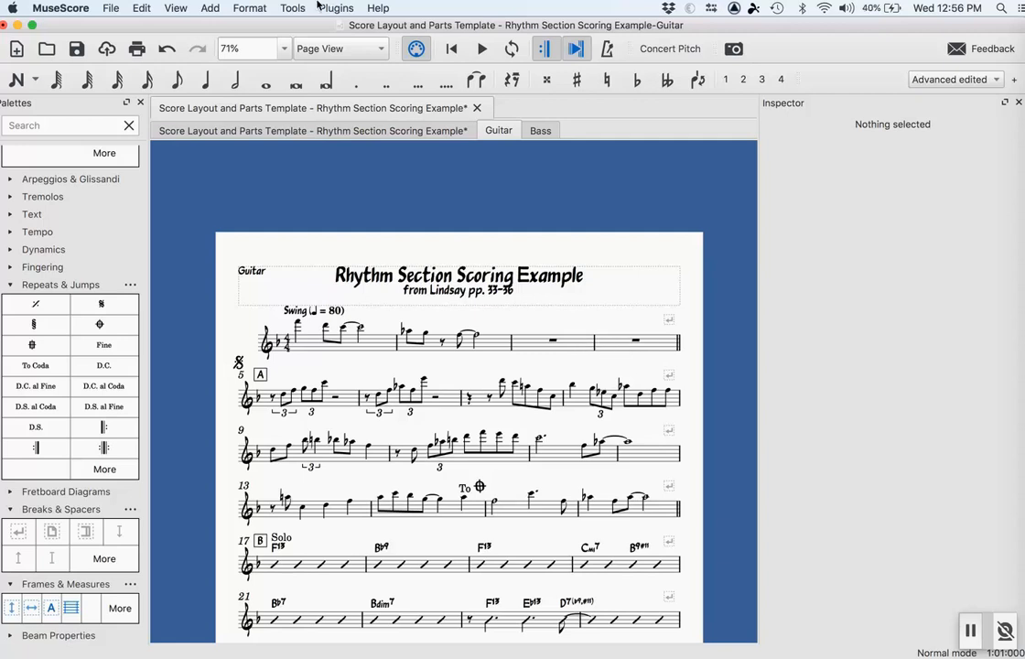
- Turn on the creation of multimeasure rests in the Guitar part's score style
click(242, 9)
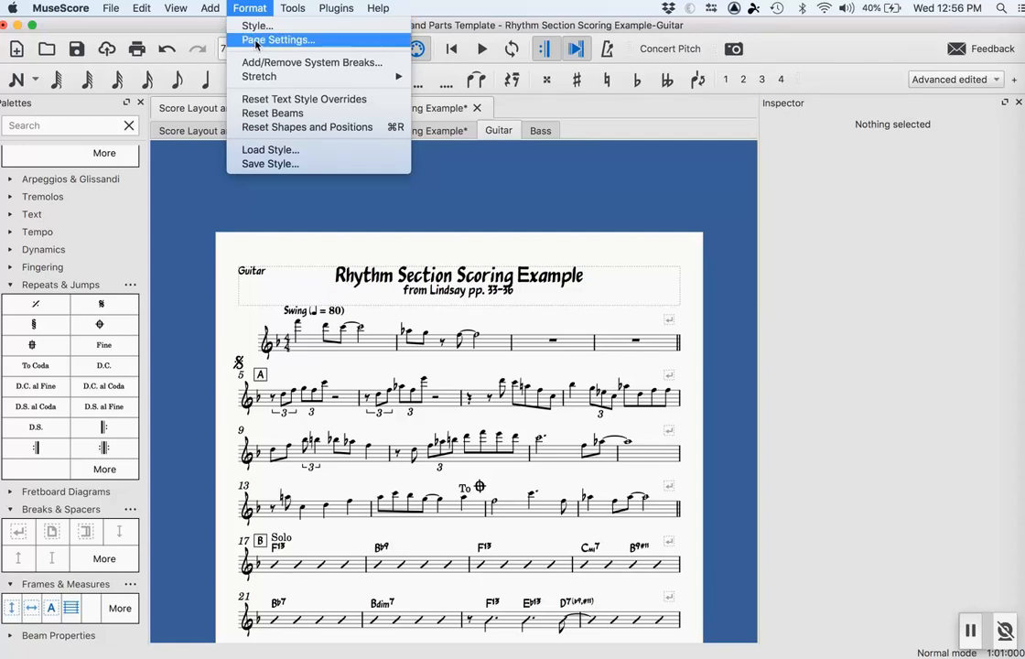
click(258, 25)
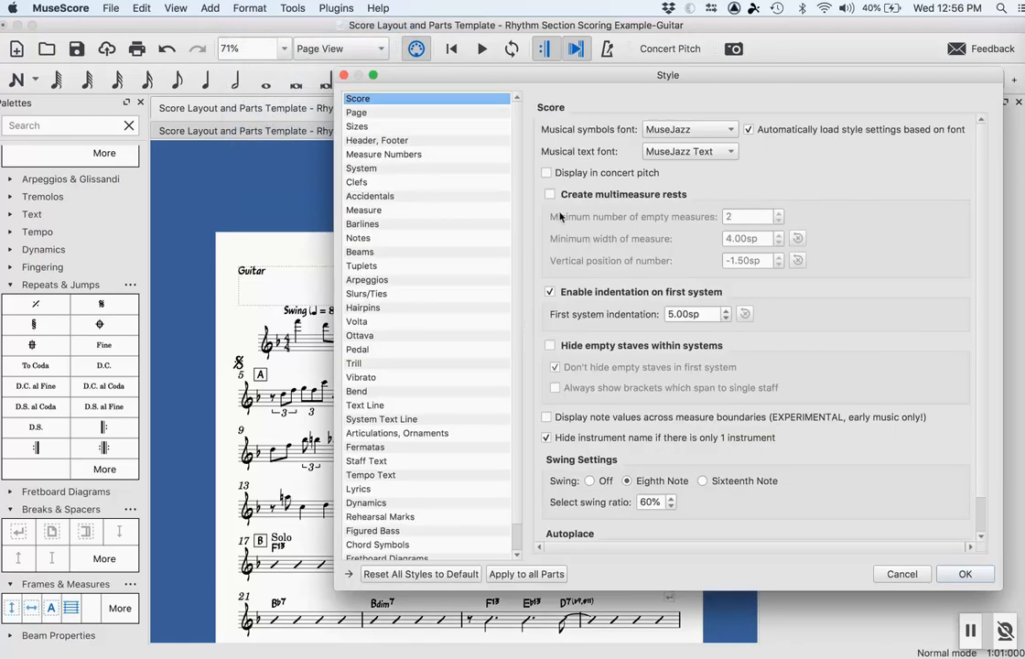
click(560, 195)
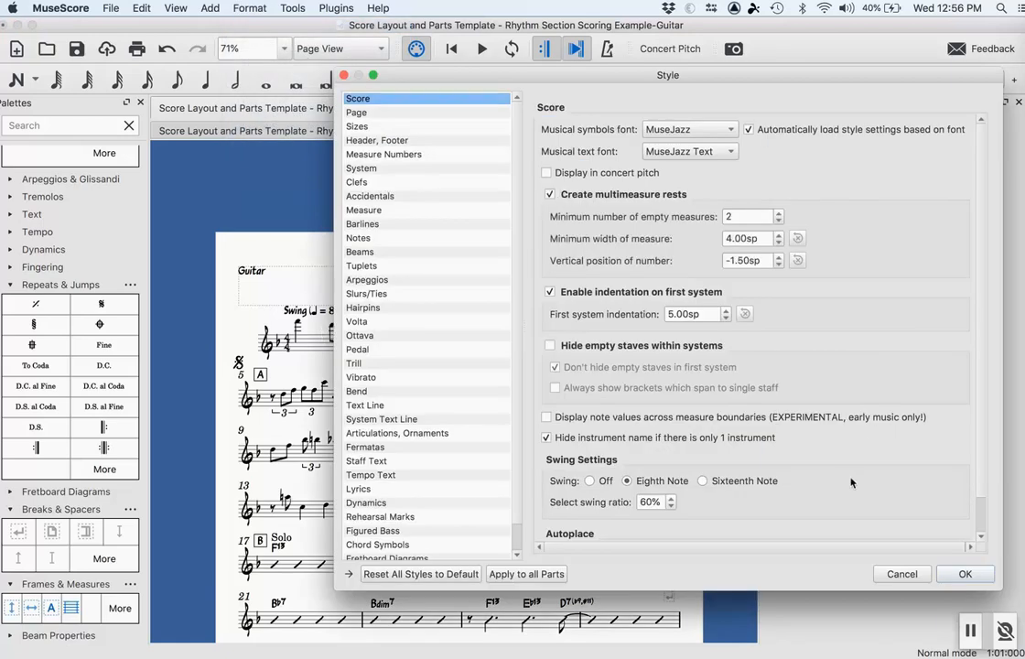
click(962, 573)
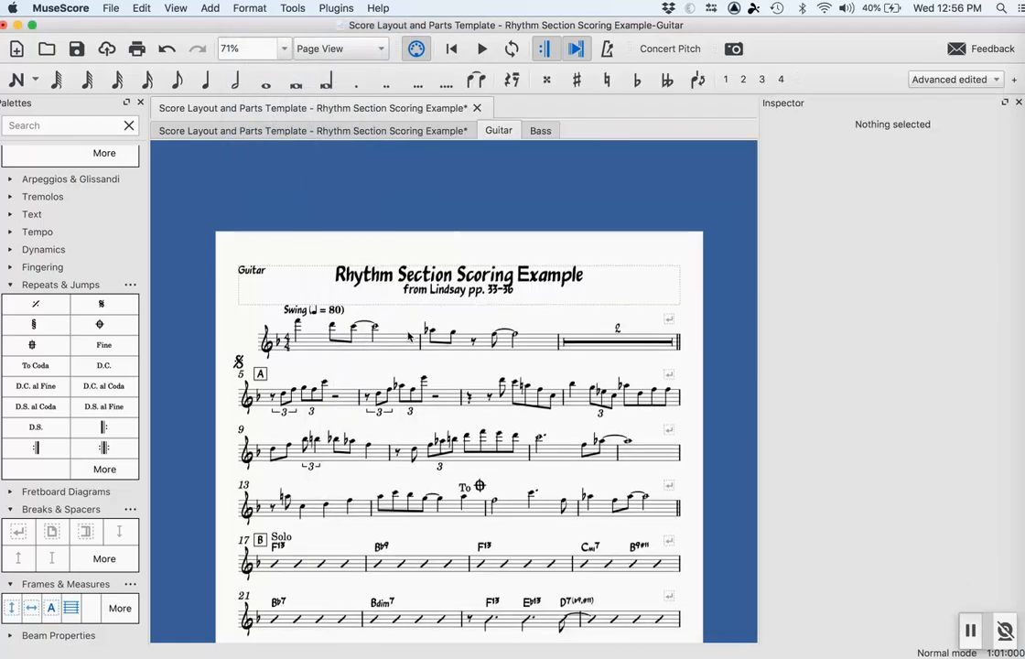
- Add a staff spacer down below measure 25 and extend it to 16 sp to set the coda system apart
scroll(408, 336, down, 5)
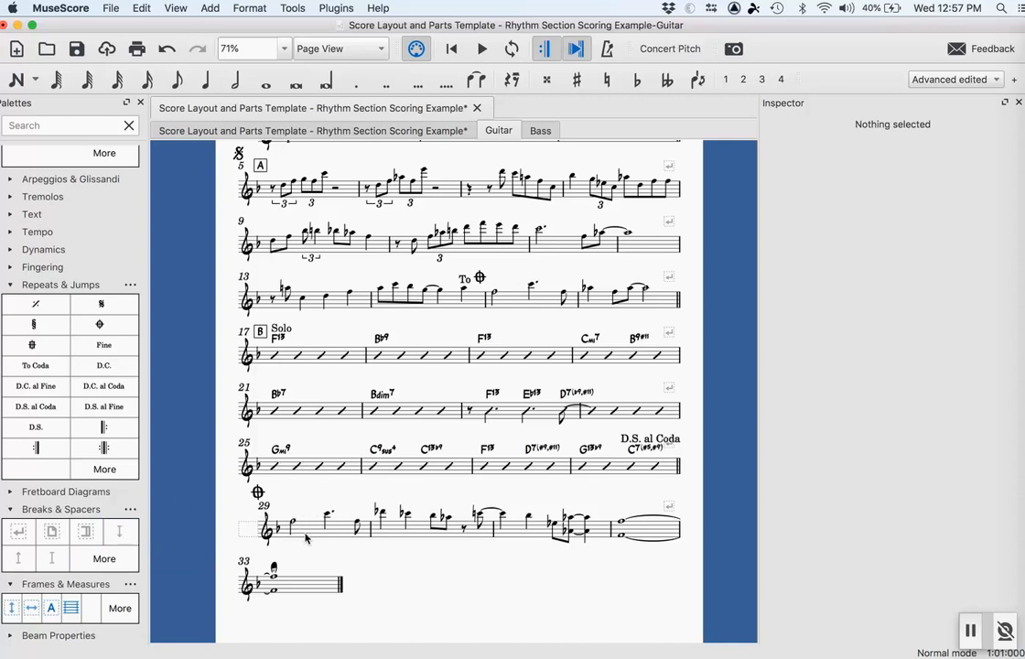
click(125, 531)
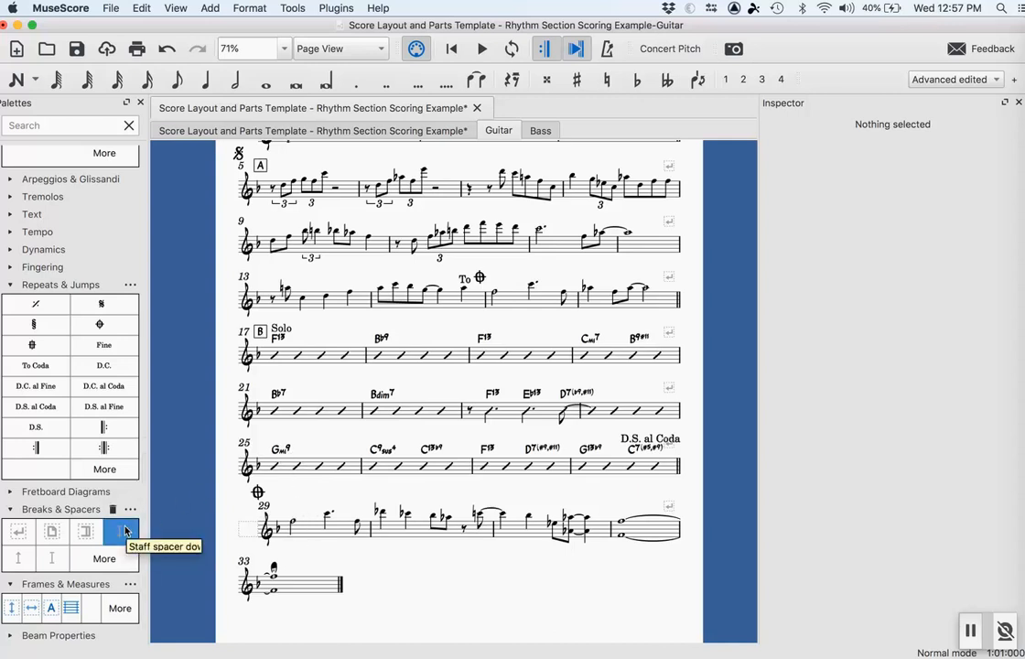
drag(125, 530, 292, 465)
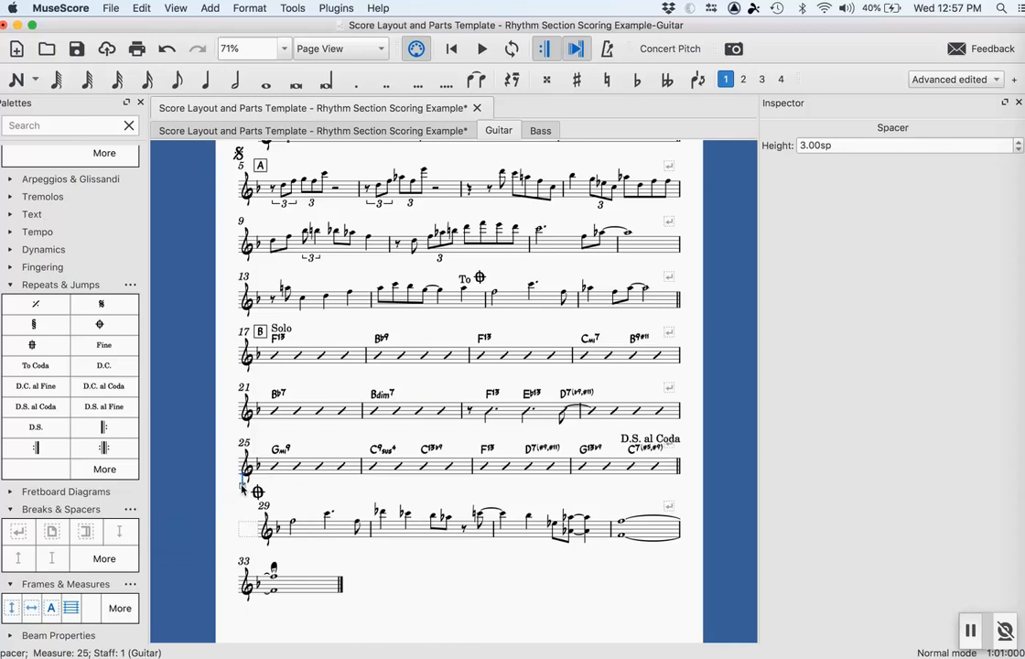
drag(242, 488, 245, 543)
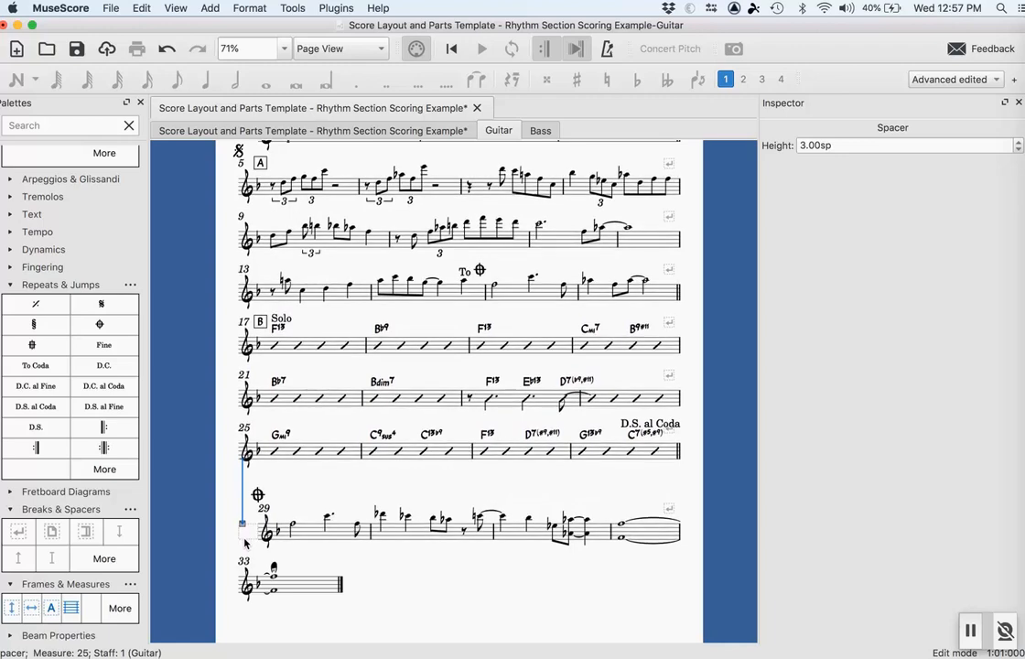
key(Escape)
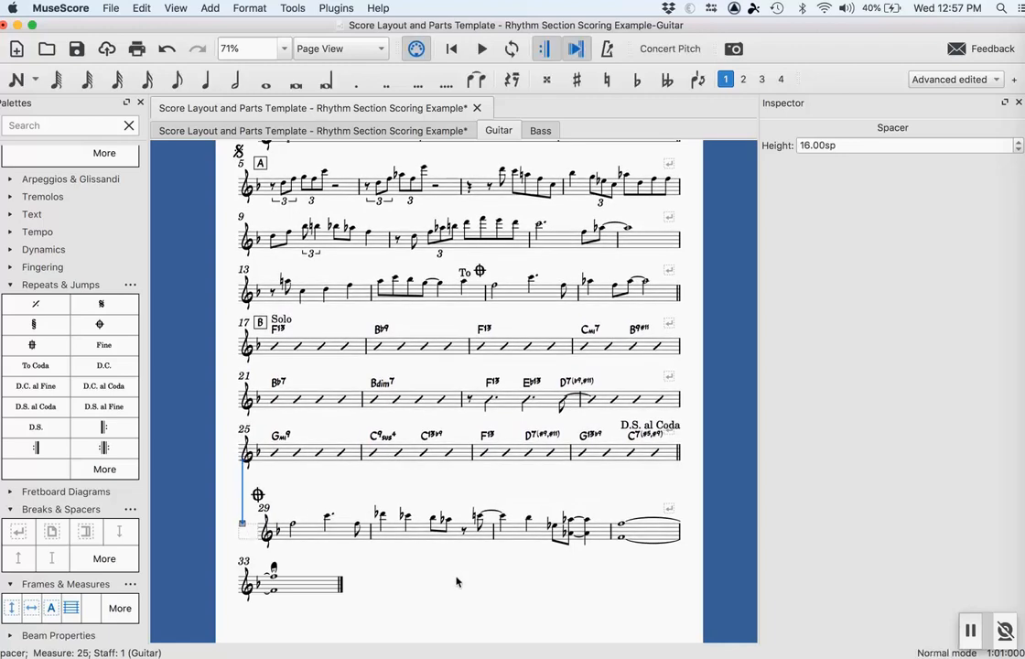
key(Escape)
- View the whole Guitar page at 50% zoom and open its print output as a PDF in Preview
scroll(457, 581, up, 5)
scroll(457, 581, down, 4)
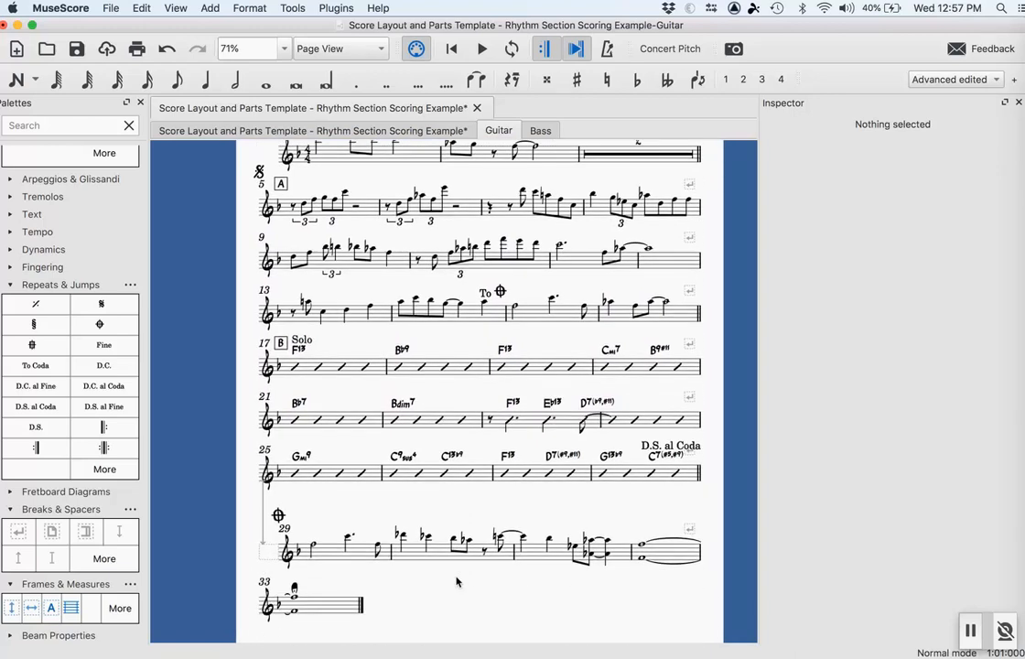
key(super+minus)
scroll(456, 582, up, 4)
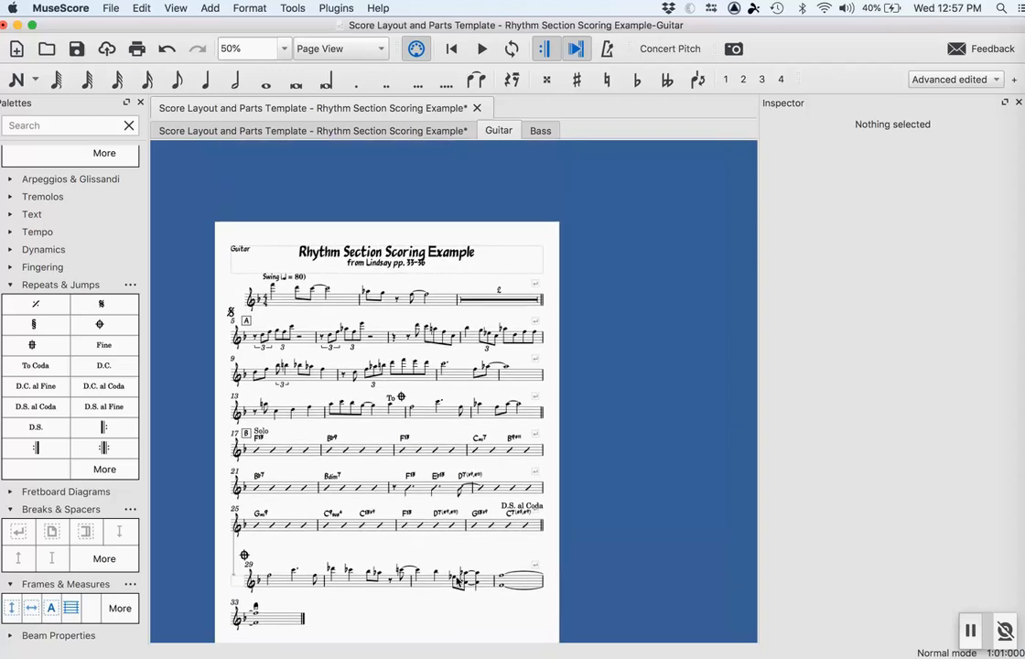
scroll(456, 582, down, 1)
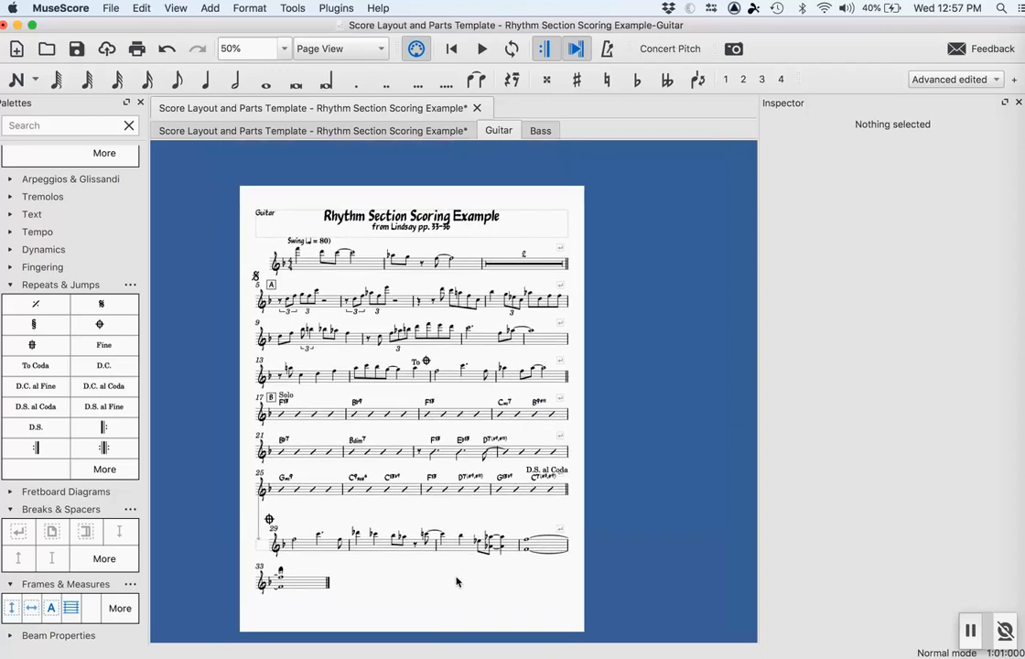
key(super+p)
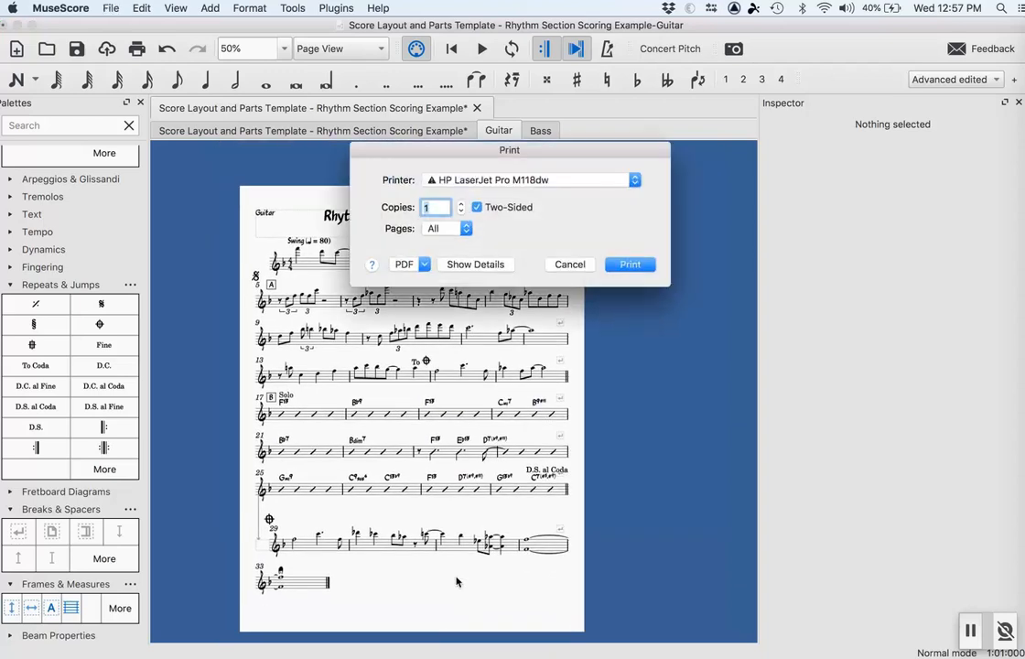
click(418, 266)
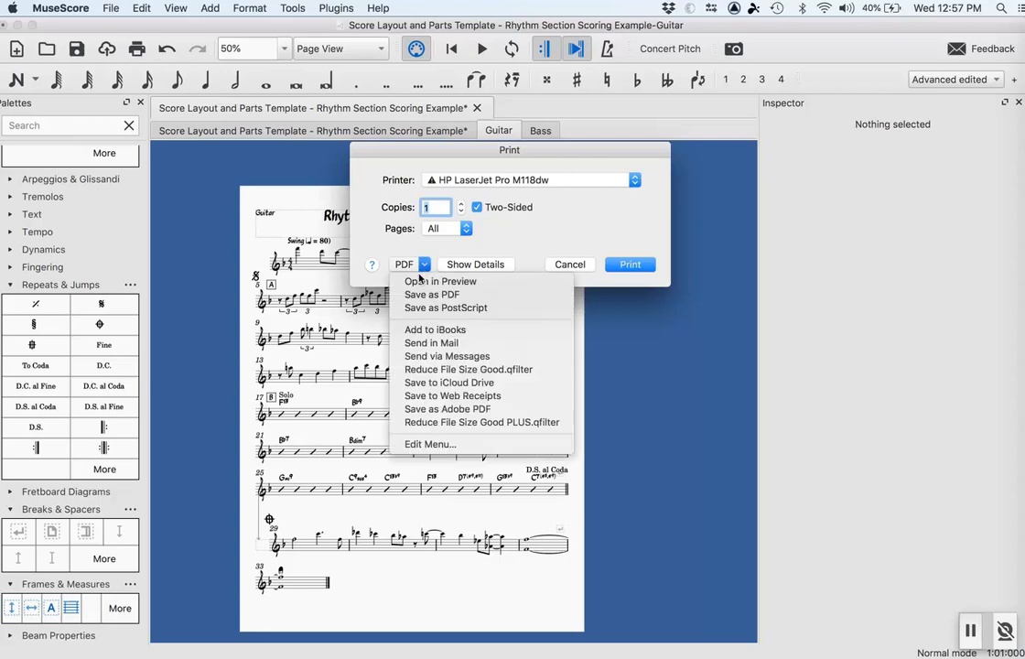
click(418, 282)
- Examine the Guitar PDF down to its final system, including the coda spacing, and close it without printing
scroll(418, 284, down, 4)
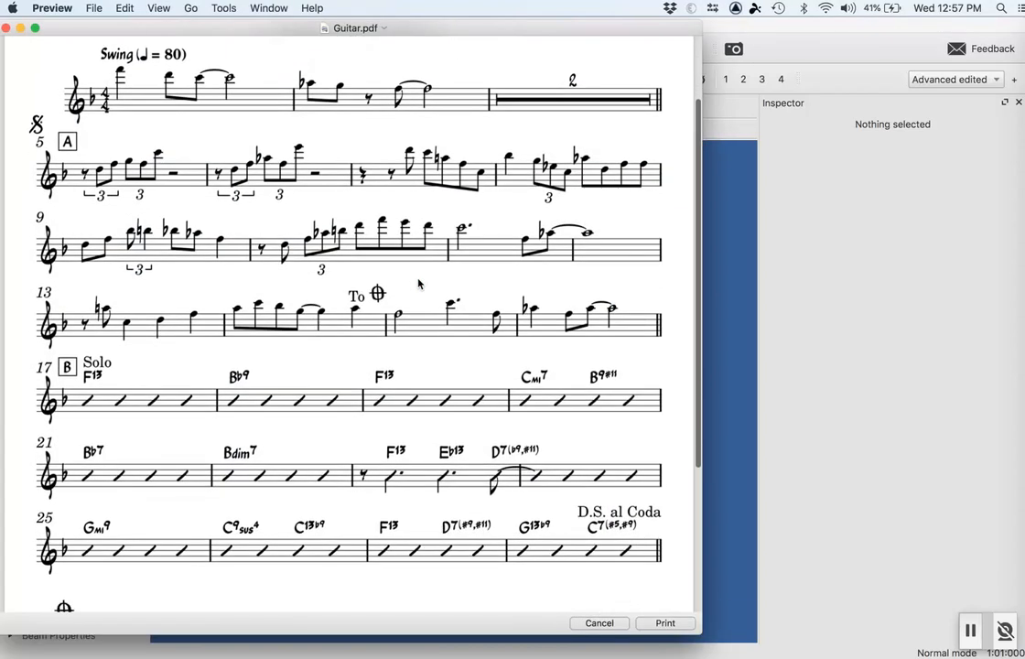
scroll(418, 284, down, 2)
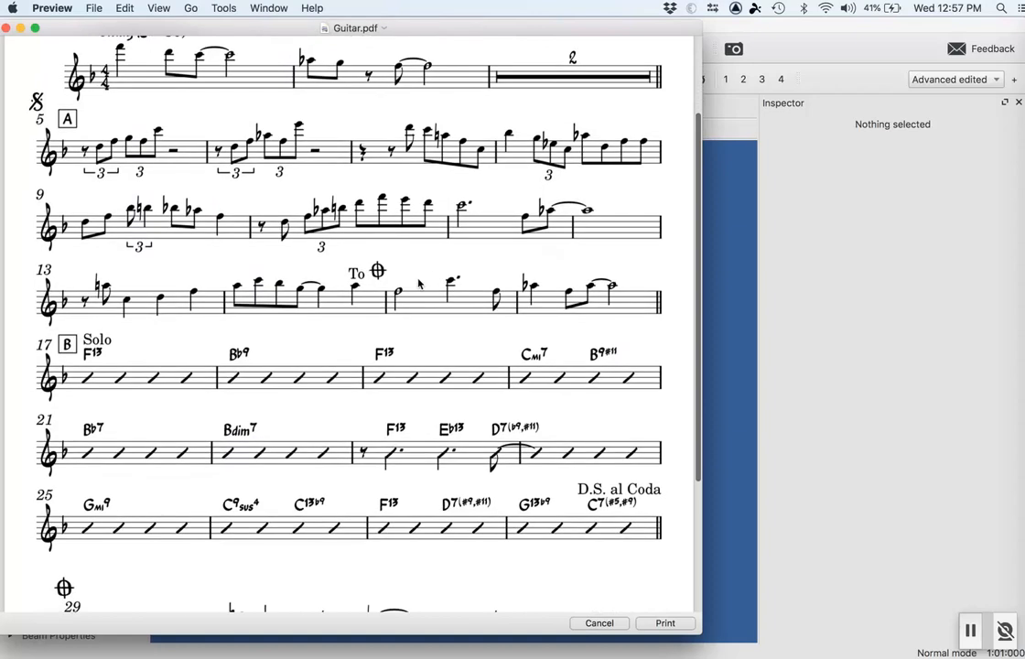
scroll(418, 283, down, 5)
scroll(418, 284, down, 2)
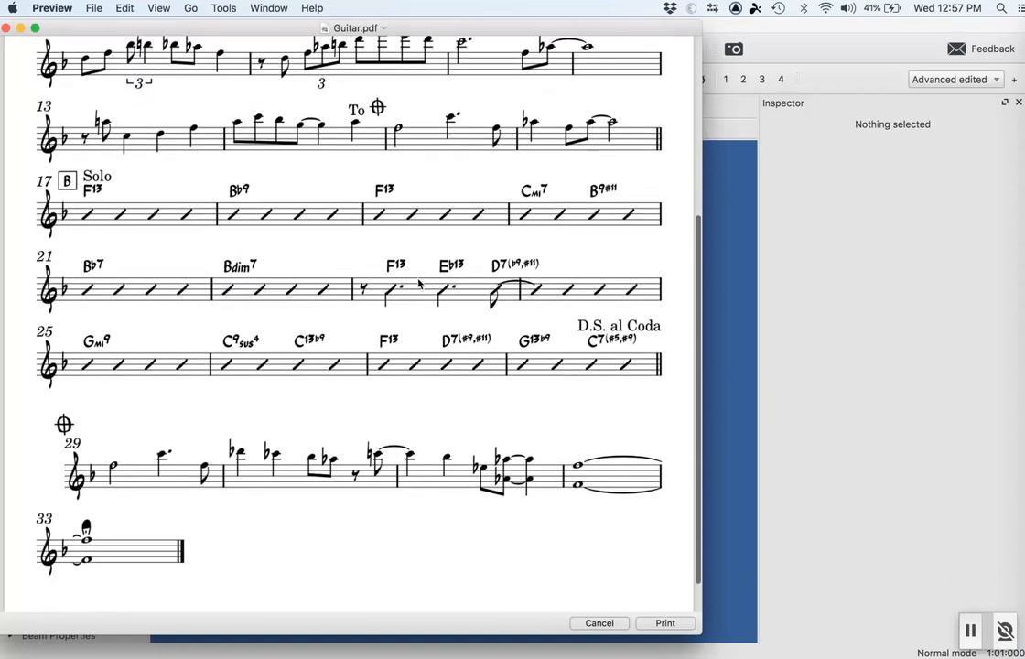
scroll(419, 283, down, 3)
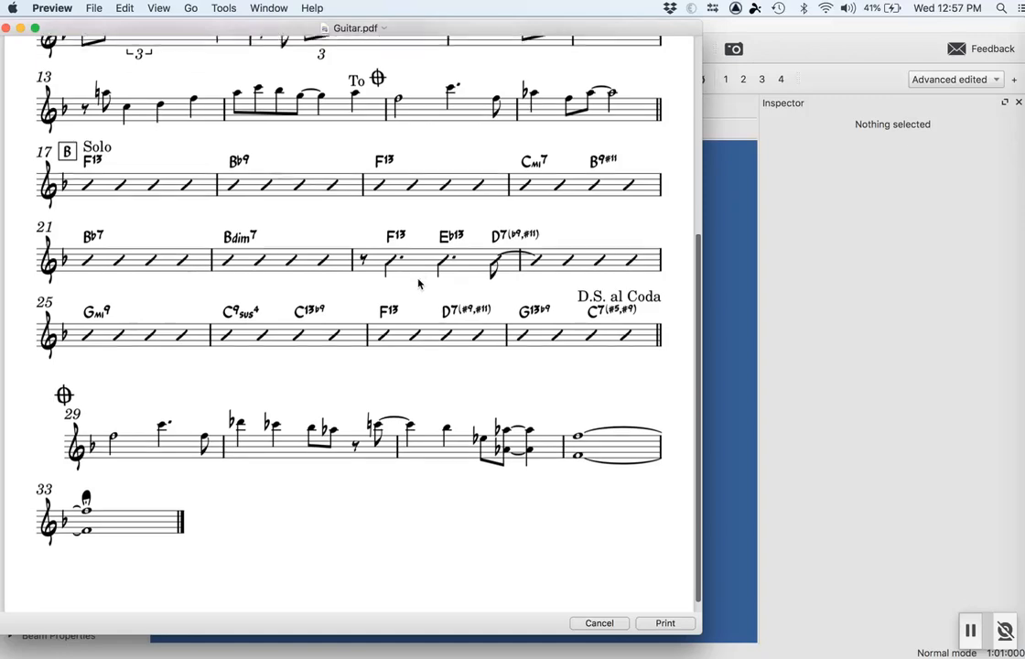
scroll(418, 283, up, 2)
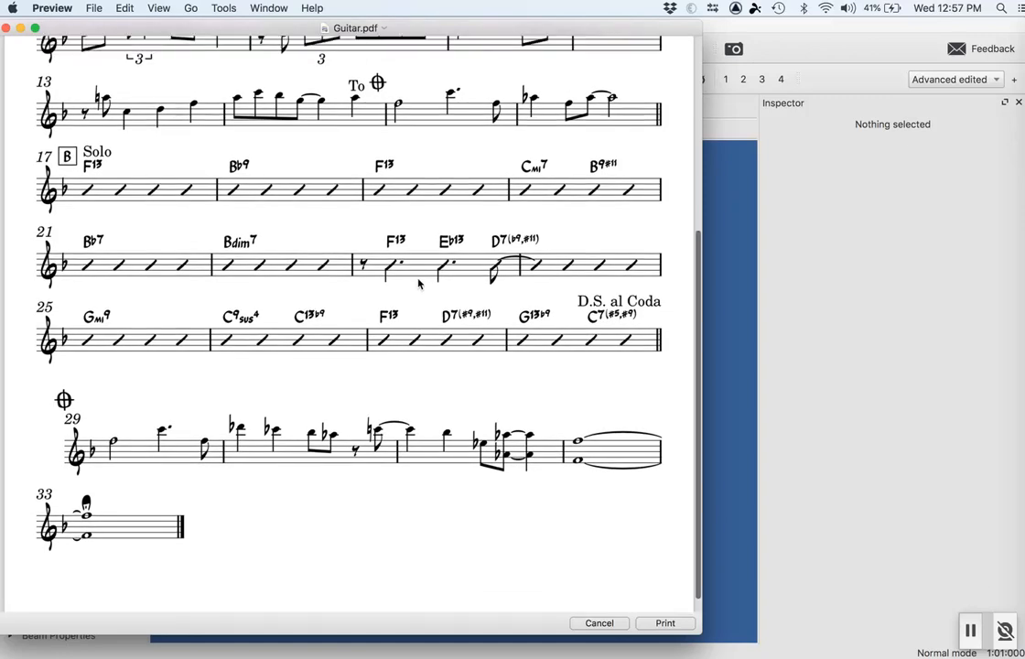
scroll(418, 284, up, 1)
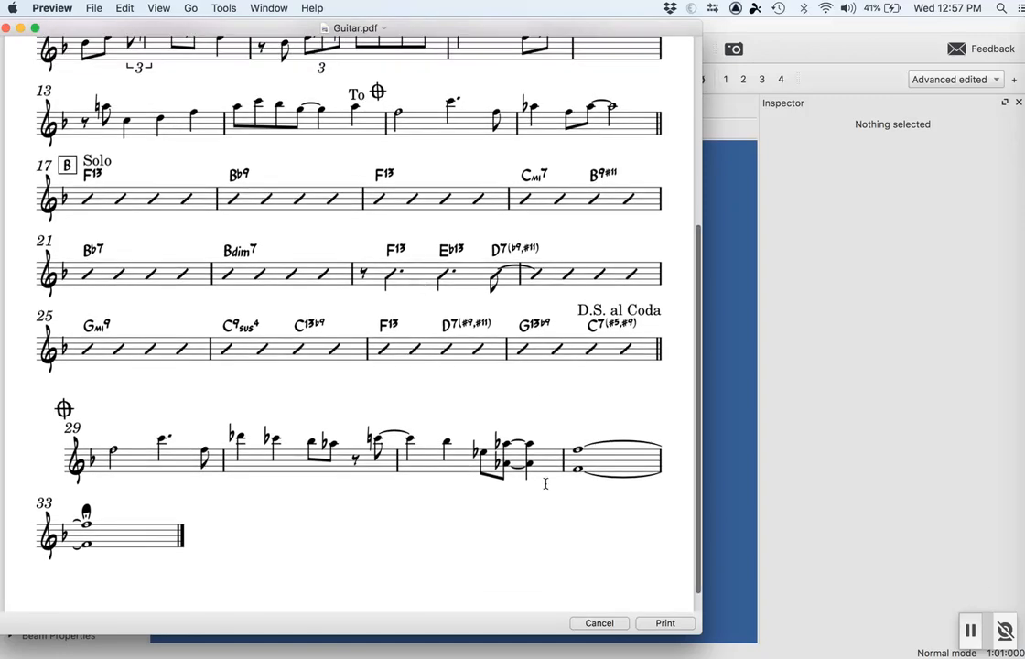
click(611, 622)
- Delete the system break after measure 32 and add one after measure 31, so measures 32 and 33 share the last system
scroll(478, 520, down, 2)
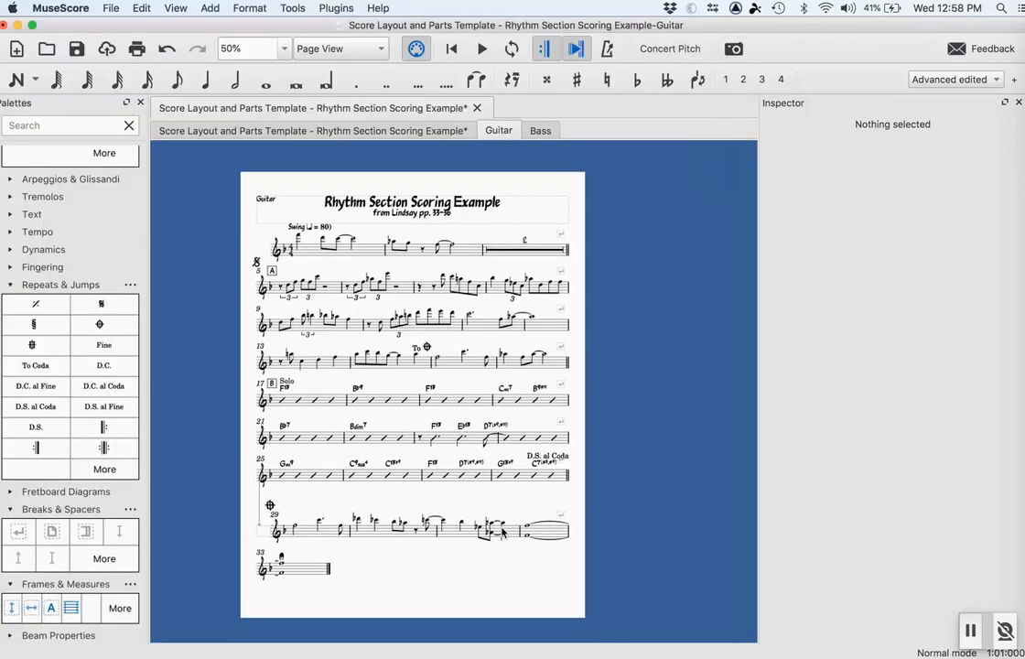
click(562, 518)
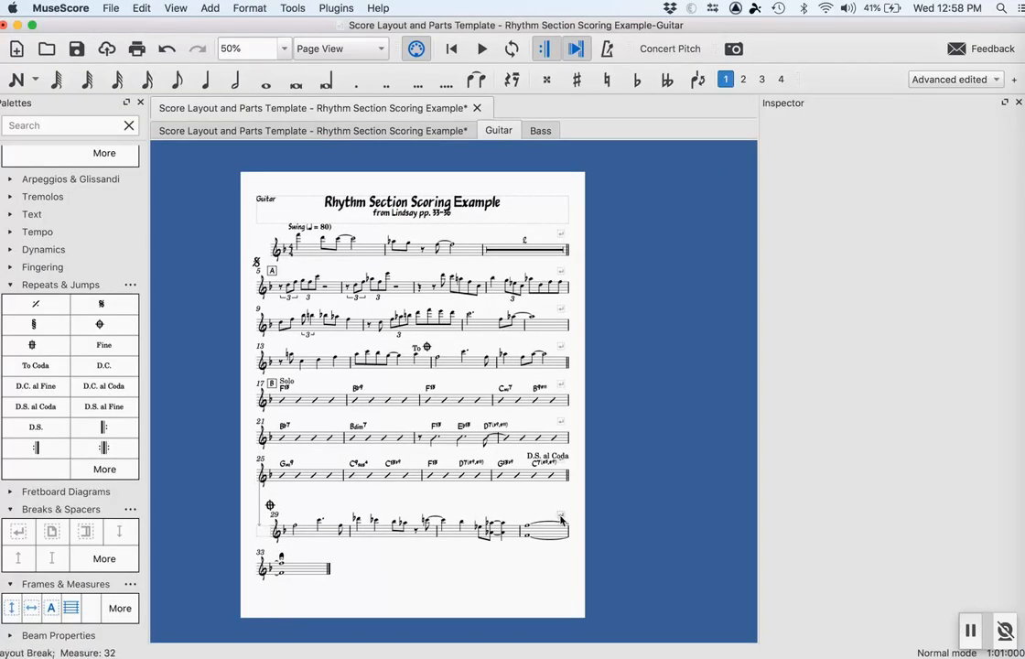
key(Delete)
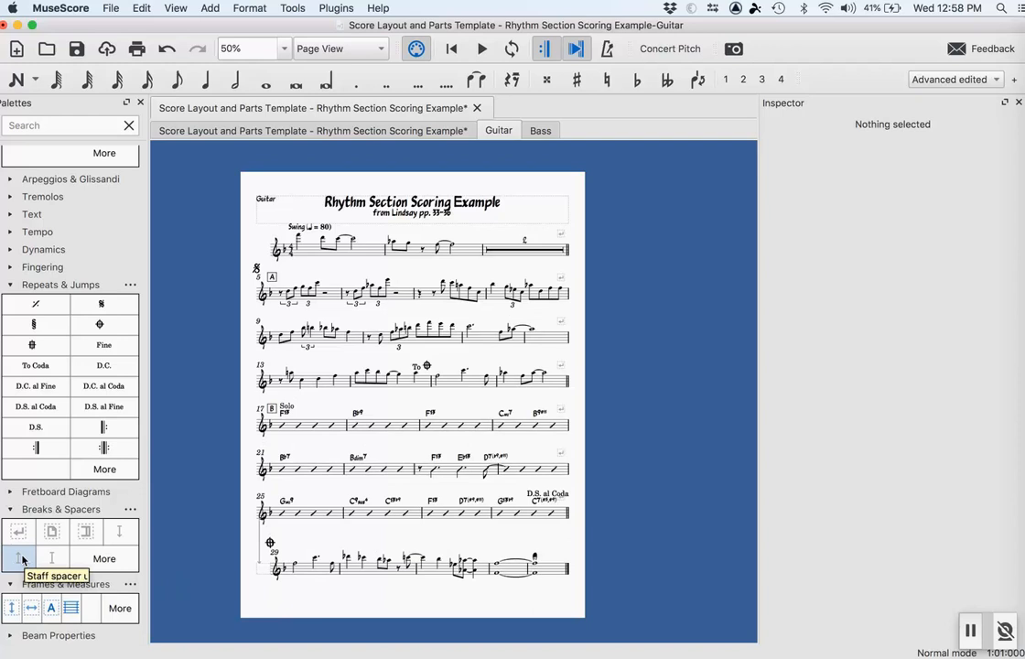
drag(18, 532, 449, 571)
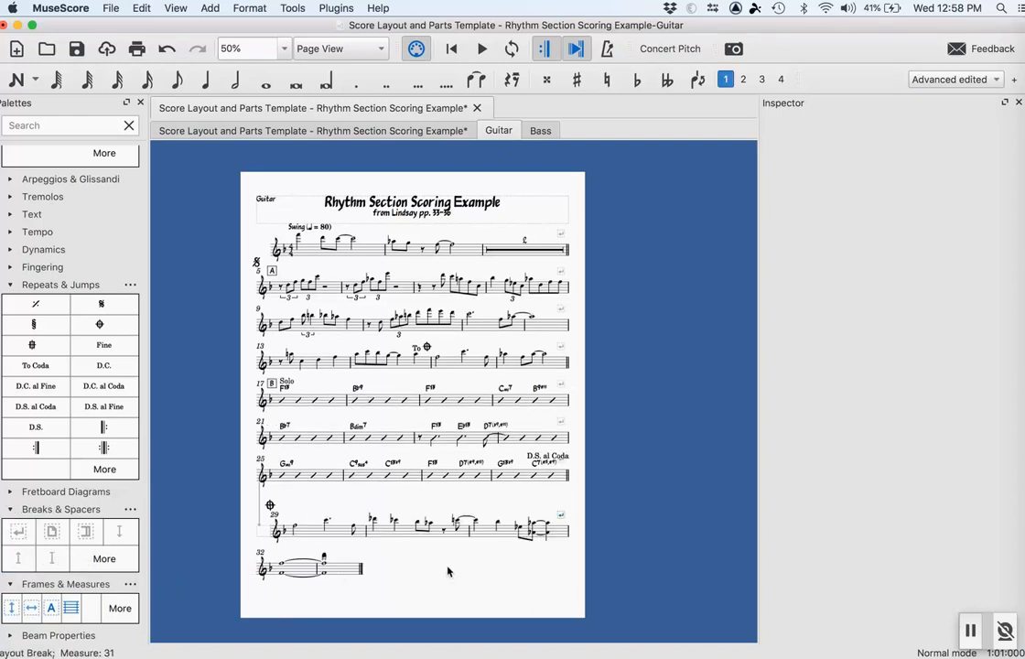
click(345, 575)
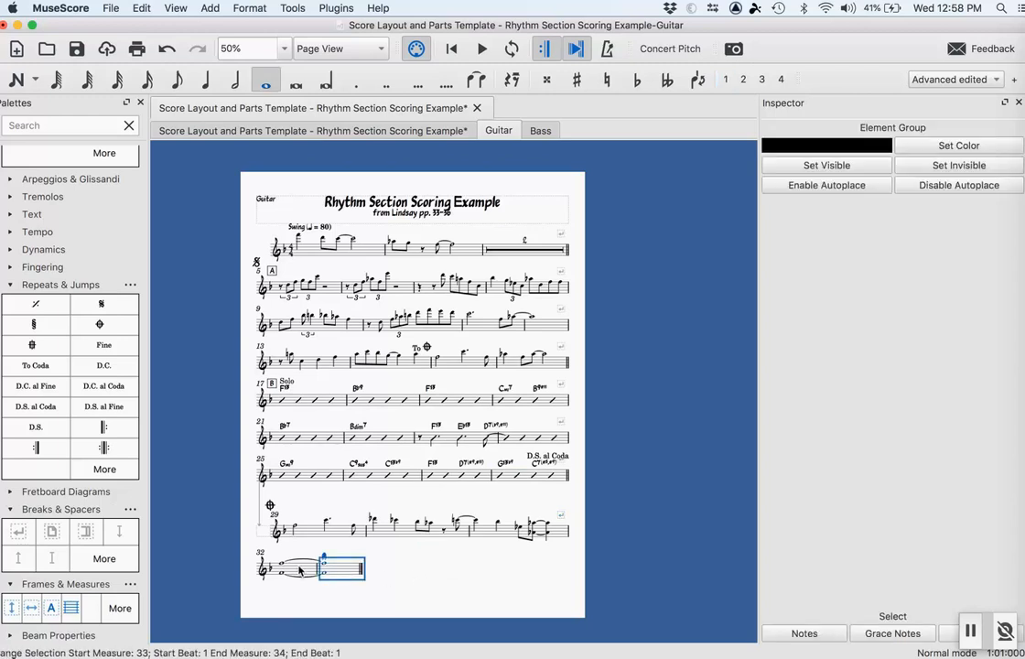
- Increase the layout stretch of measures 32 and 33 in the Guitar part's last system by one increment
shift+click(300, 571)
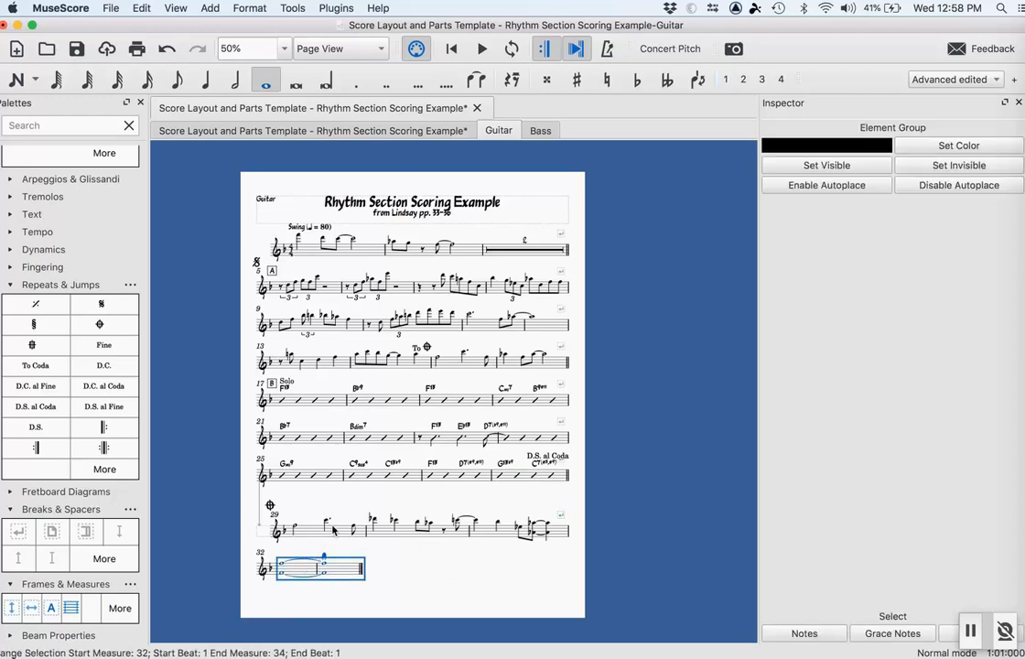
click(172, 7)
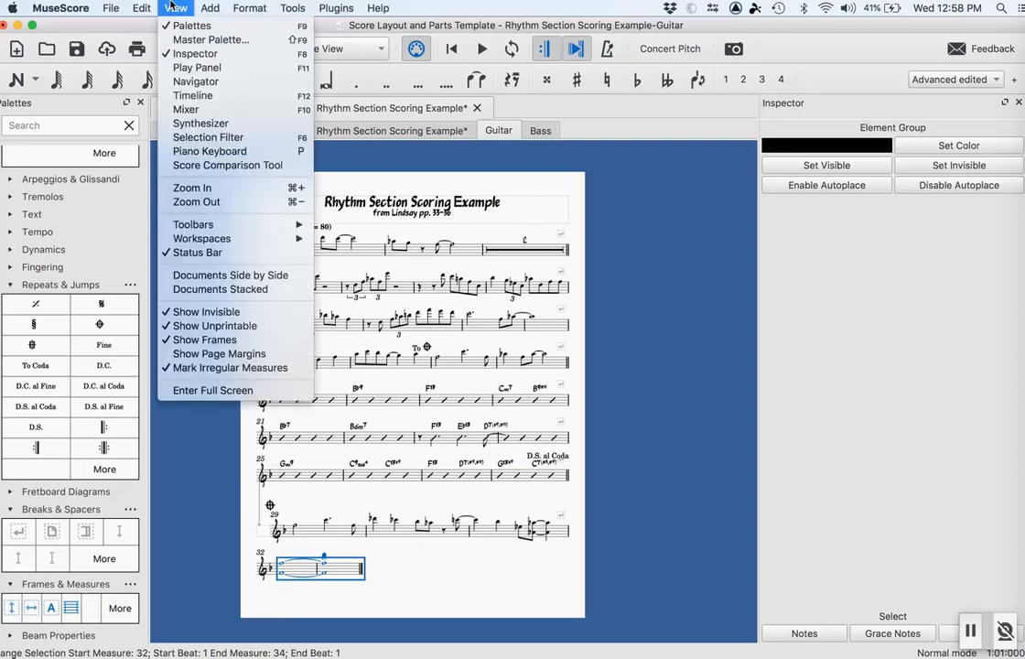
mouse_move(237, 7)
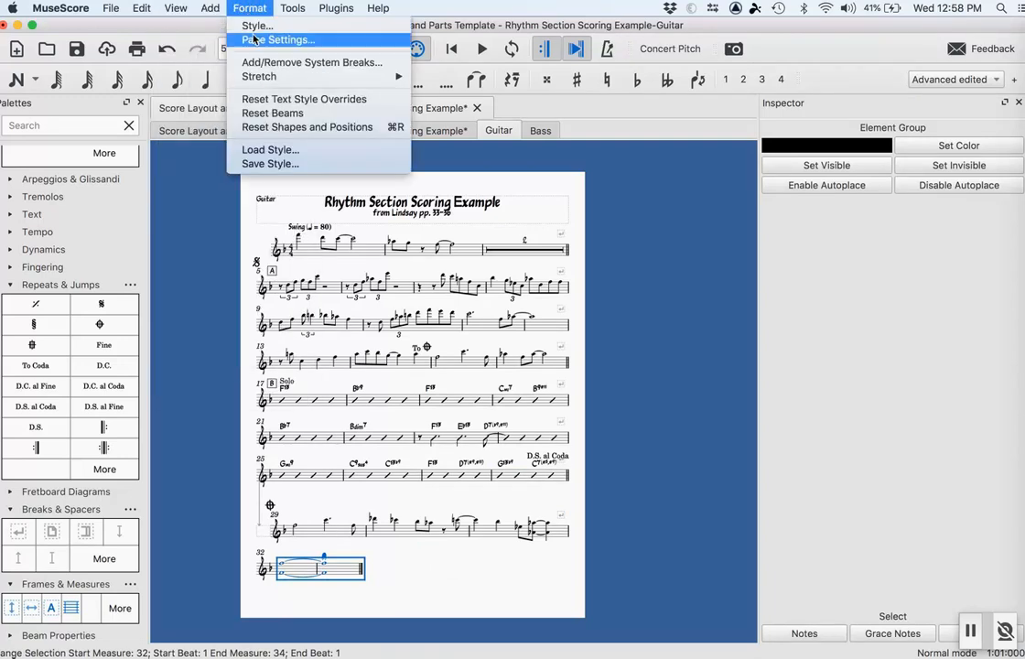
mouse_move(258, 76)
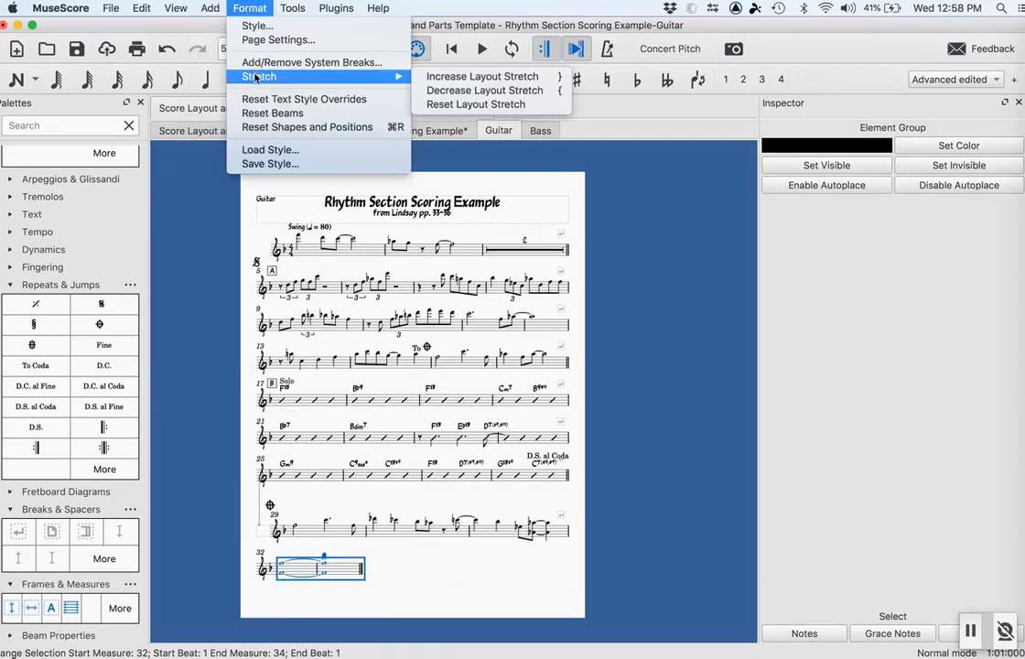
click(438, 77)
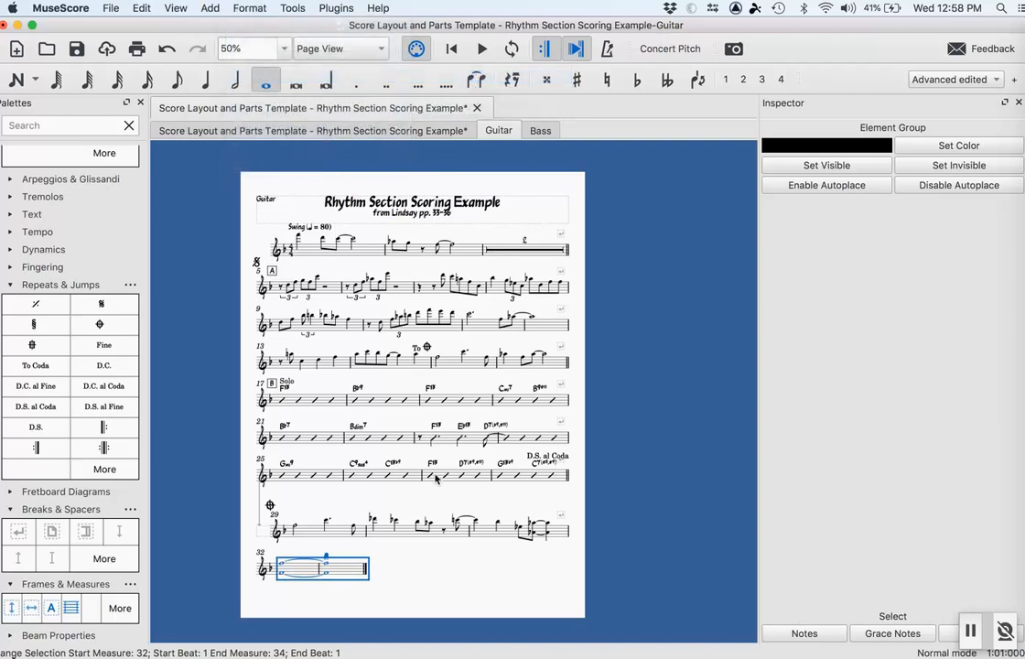
click(353, 499)
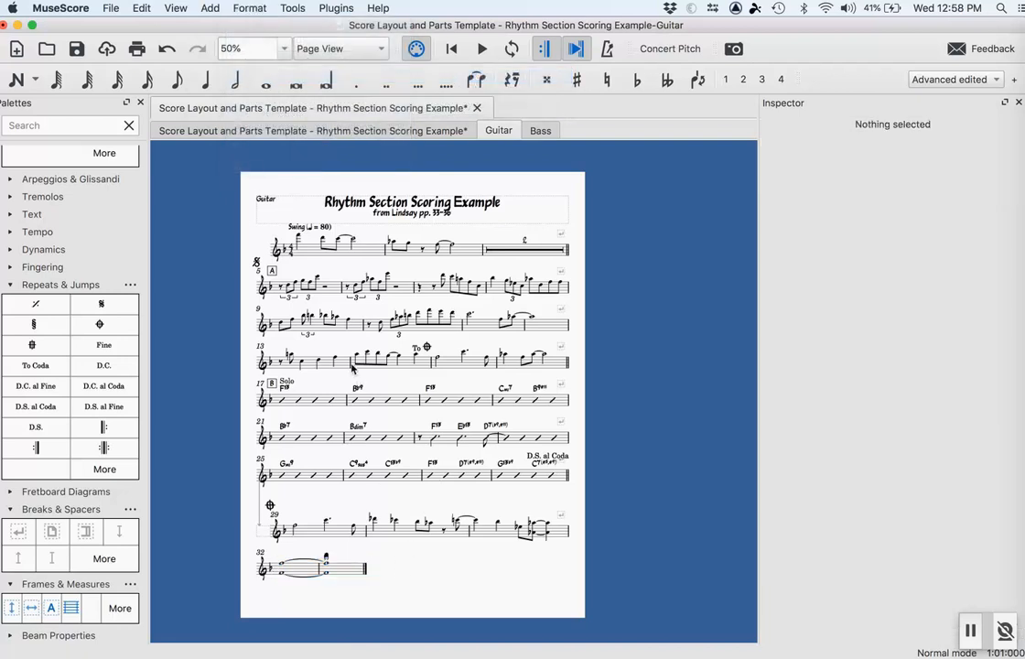
- Show the whole Bass part at 50% zoom and add system breaks every 4 measures
click(541, 131)
key(ctrl+minus)
key(ctrl+minus)
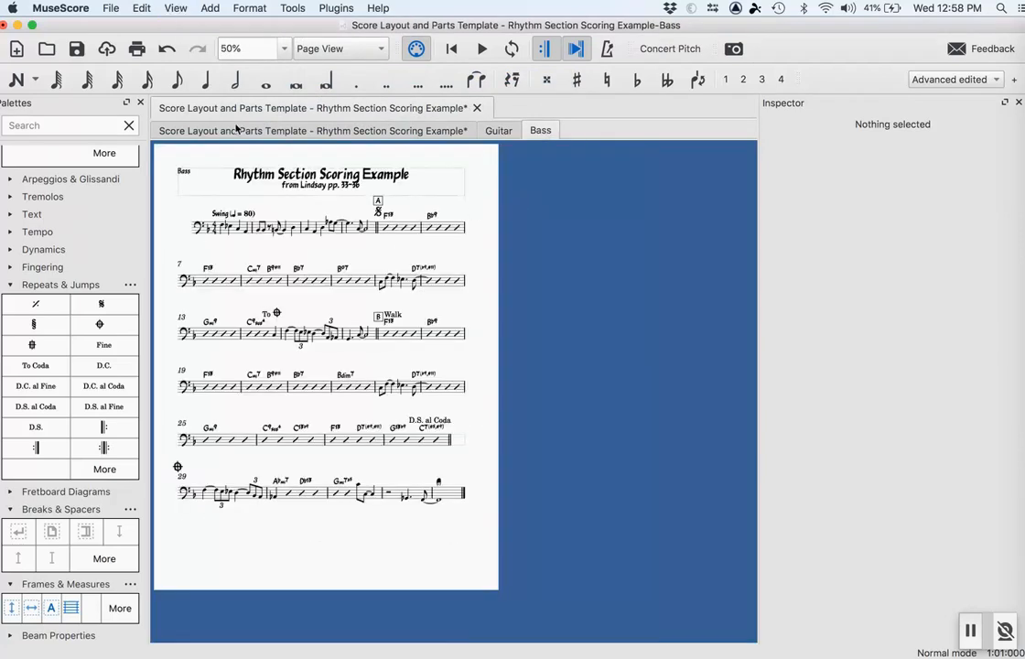
click(245, 8)
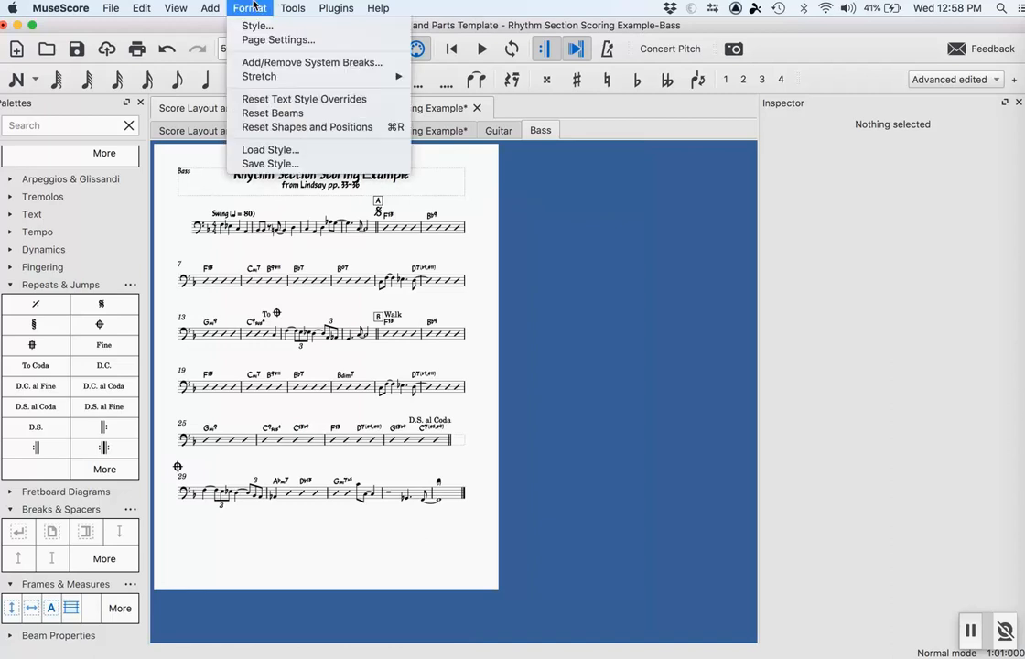
click(275, 62)
click(566, 370)
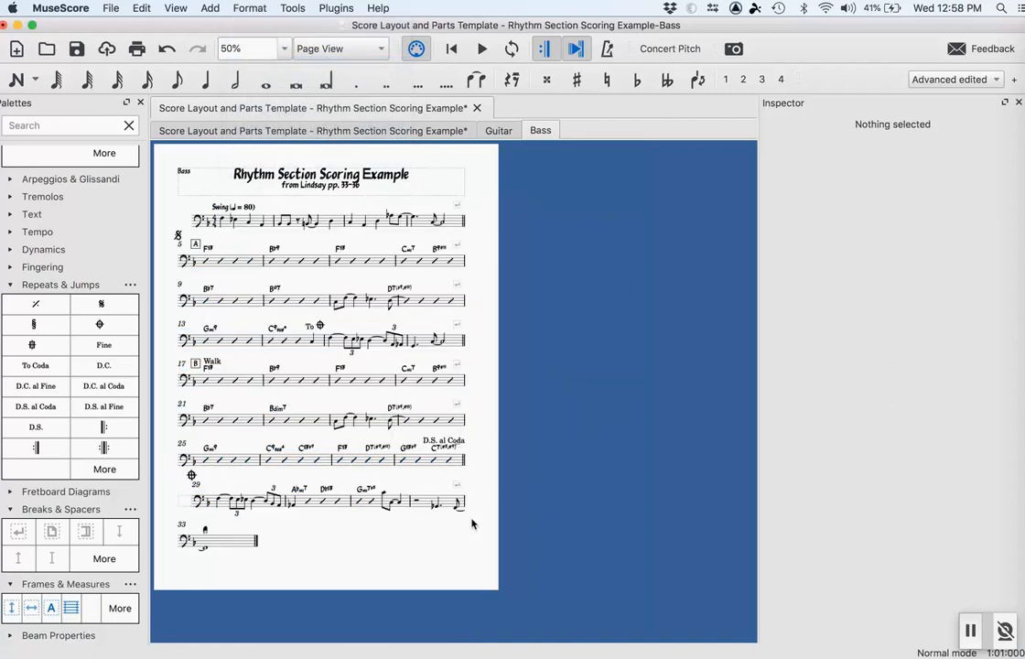
- Set the Bass part's left and right page margins to 10 mm and apply the page settings
click(252, 9)
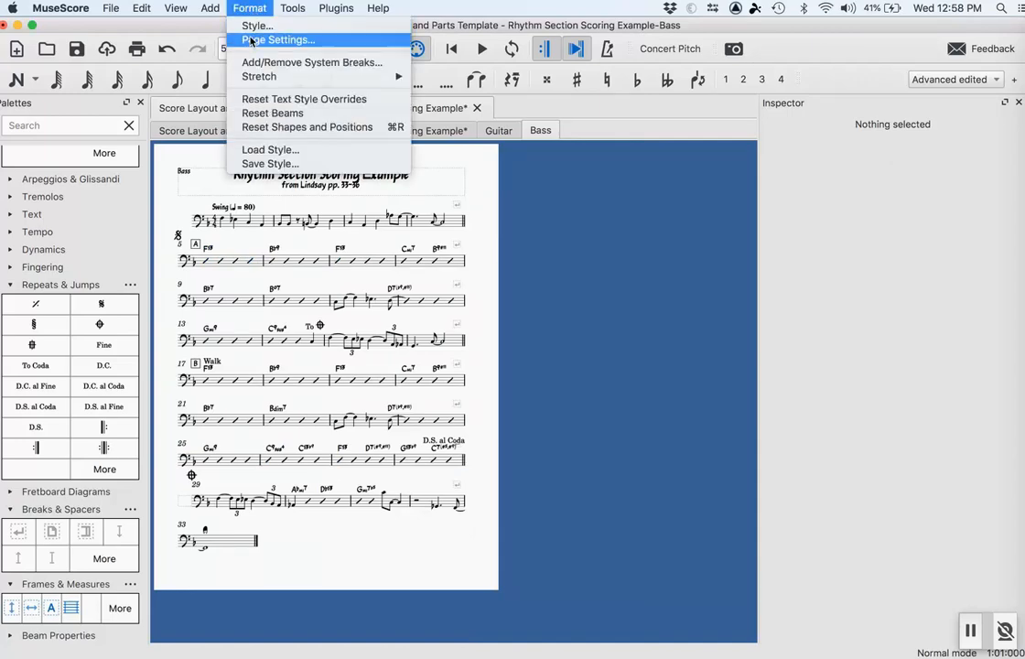
click(252, 40)
click(570, 192)
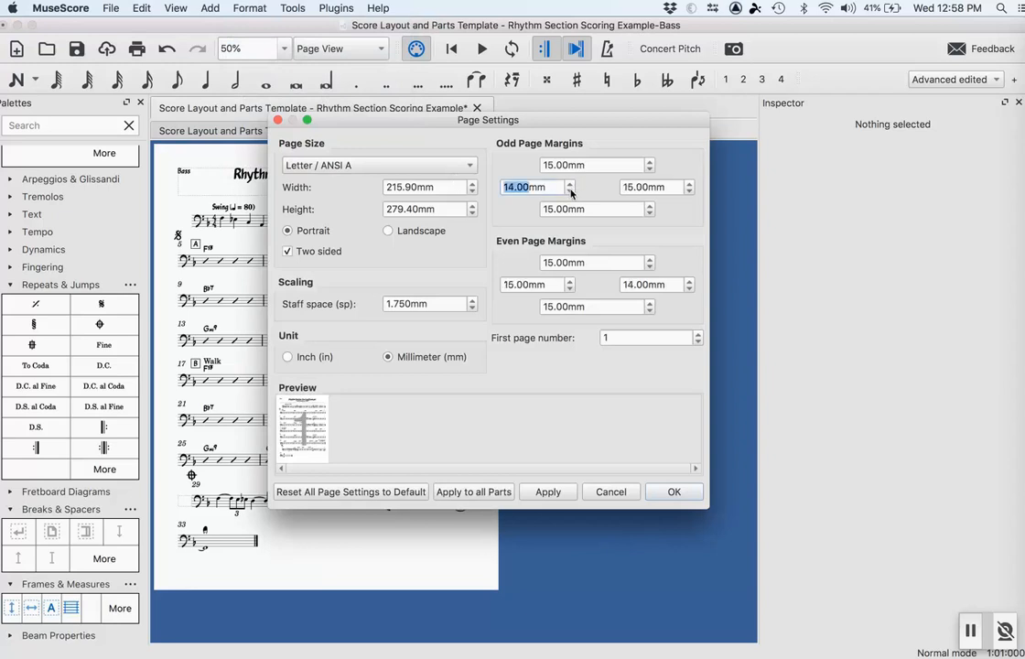
click(570, 191)
click(570, 191)
click(570, 191)
click(570, 192)
click(688, 192)
click(688, 191)
click(688, 191)
click(688, 192)
click(689, 191)
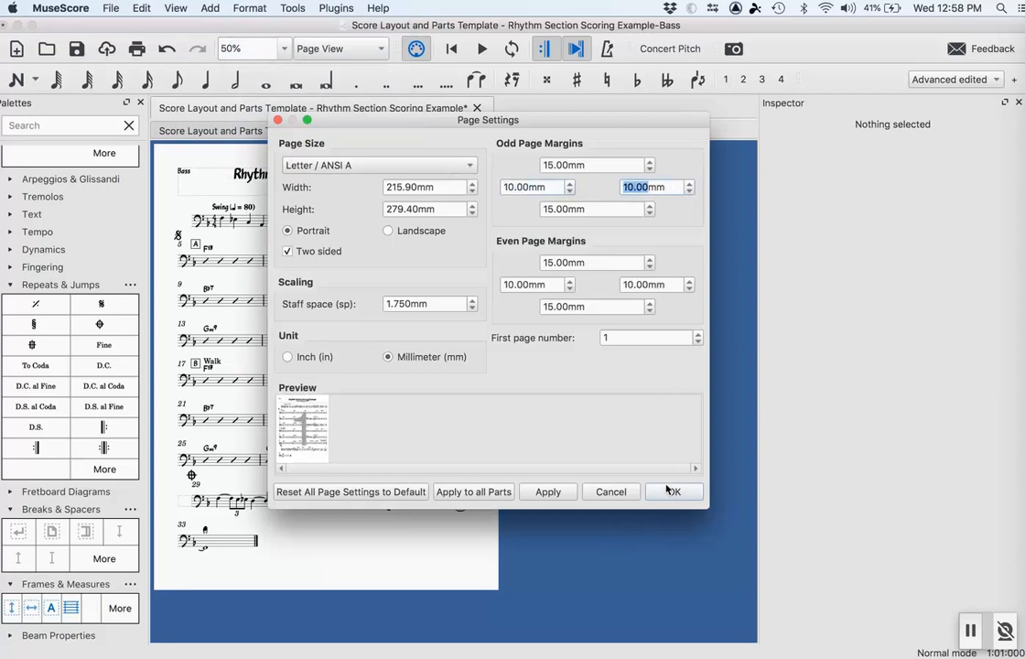
click(548, 491)
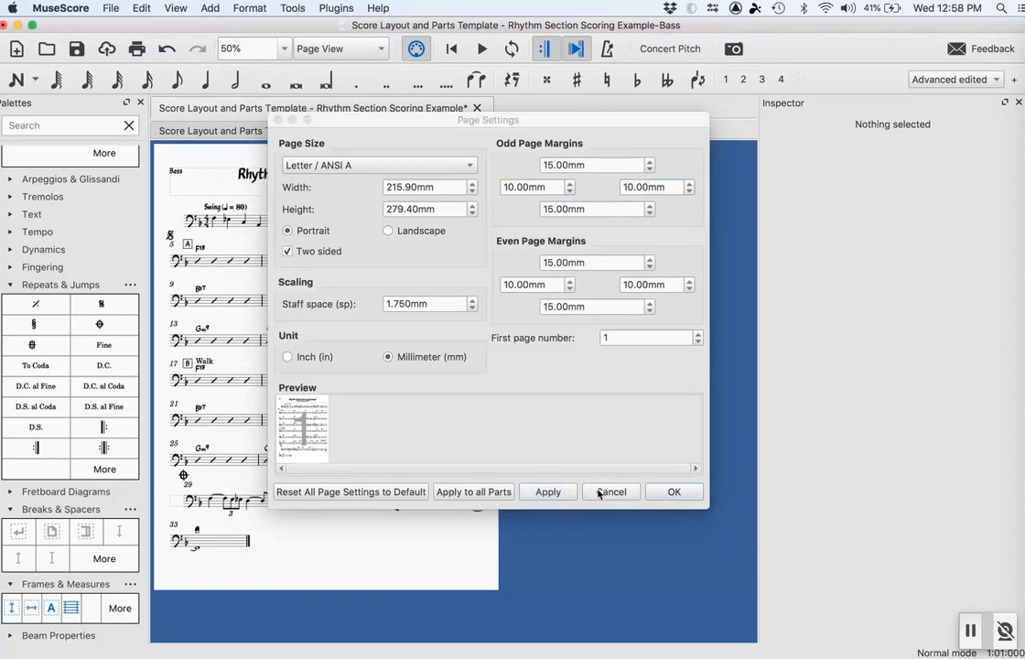
click(667, 494)
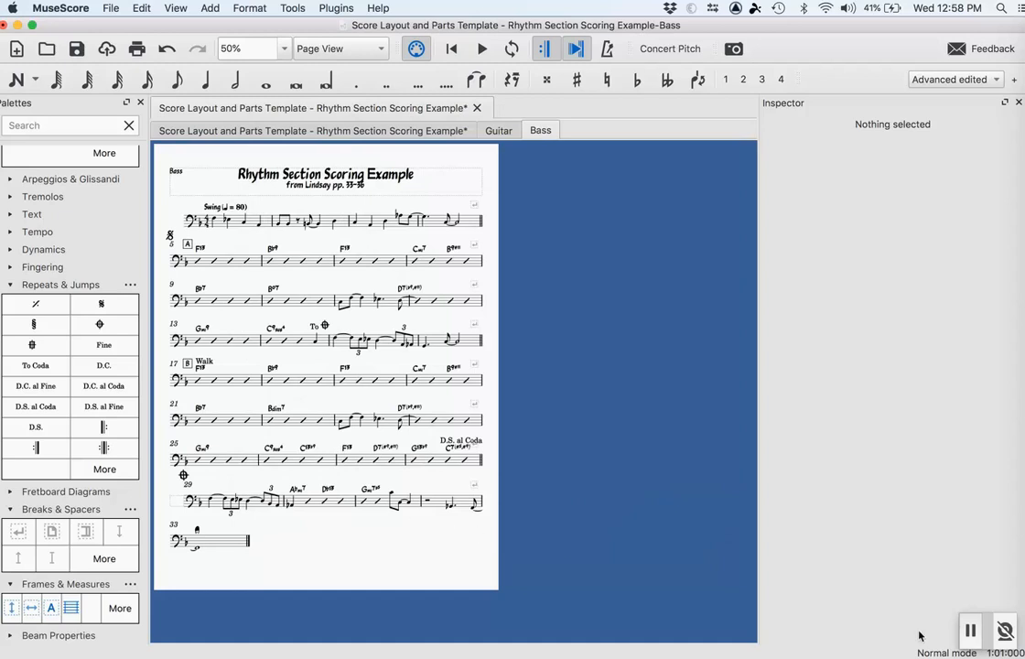
- Turn off indentation on the first system in the Bass part's style settings
click(970, 629)
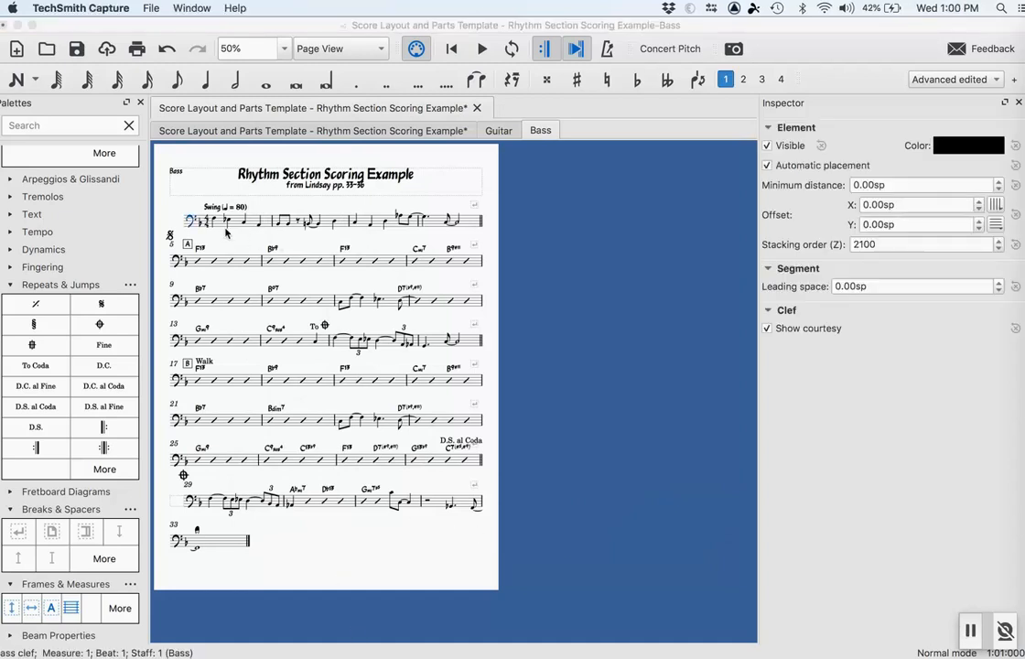
click(180, 220)
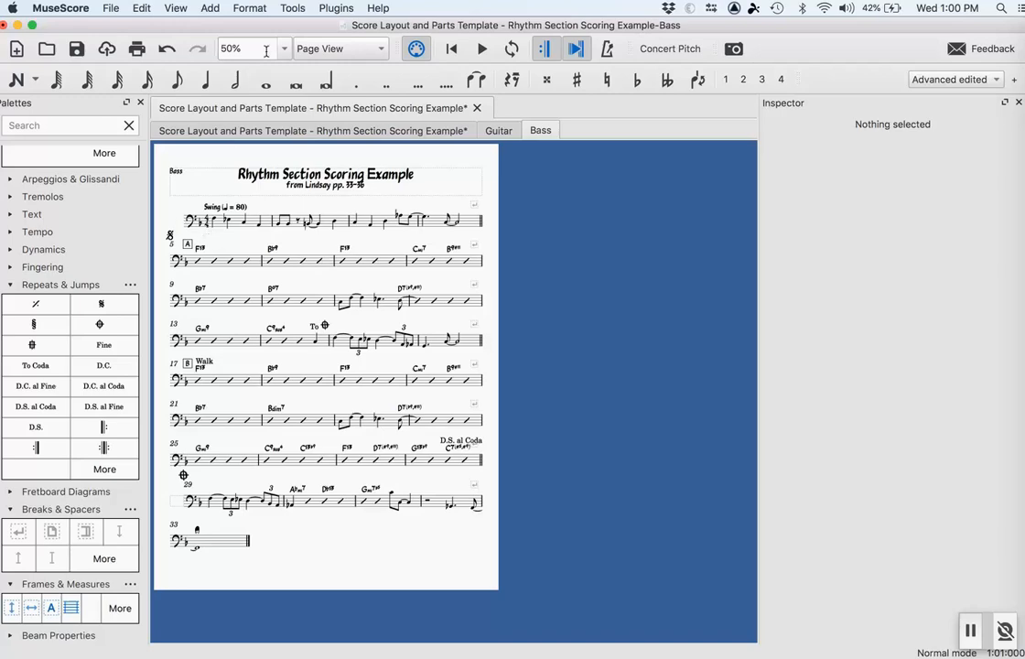
click(248, 7)
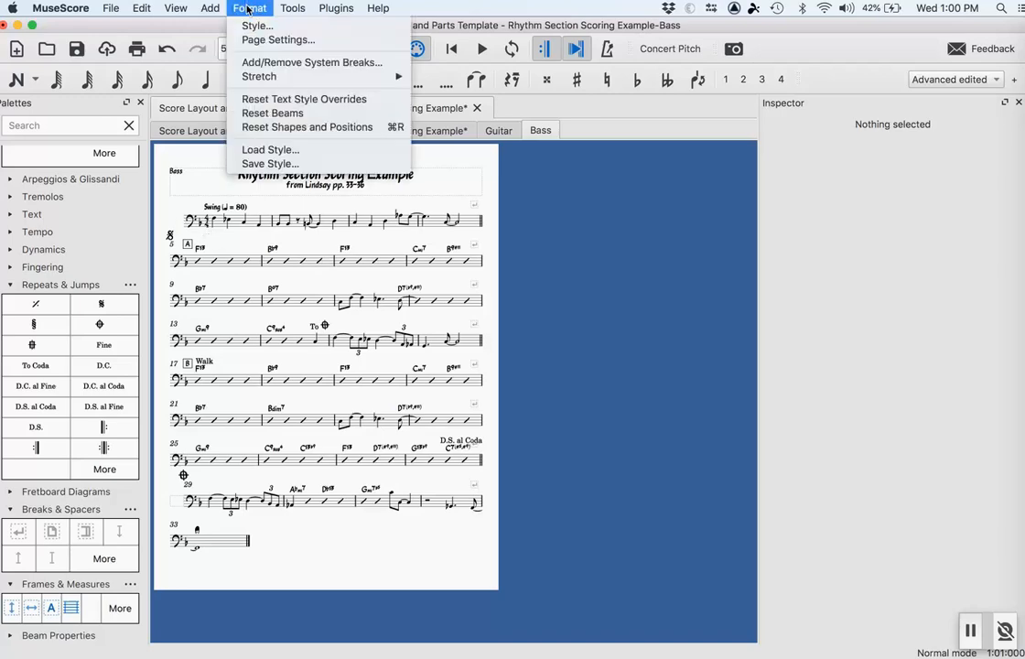
click(253, 26)
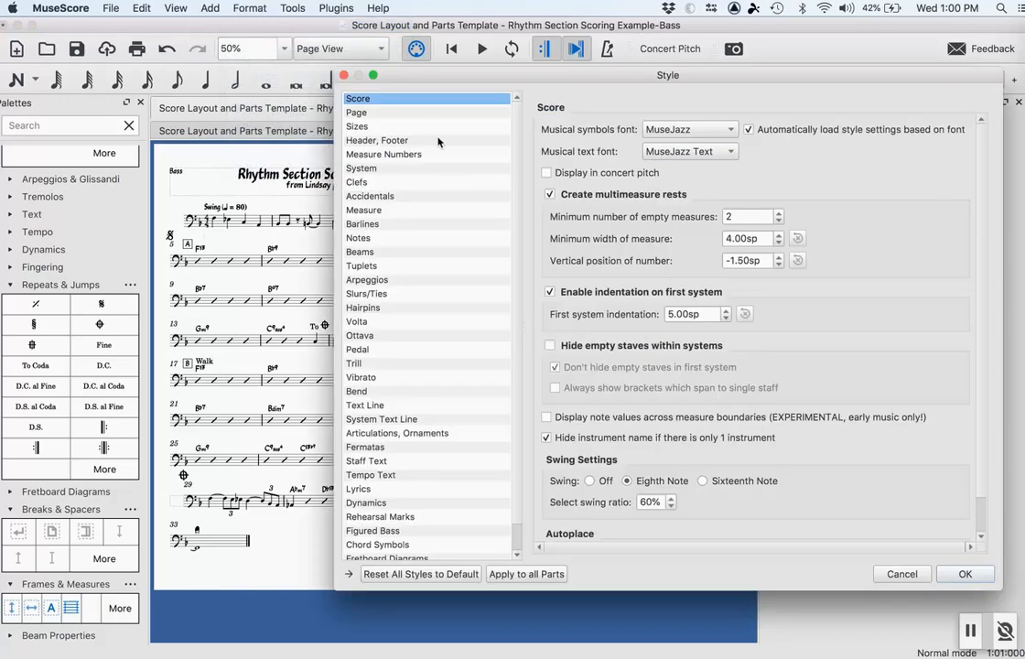
click(569, 293)
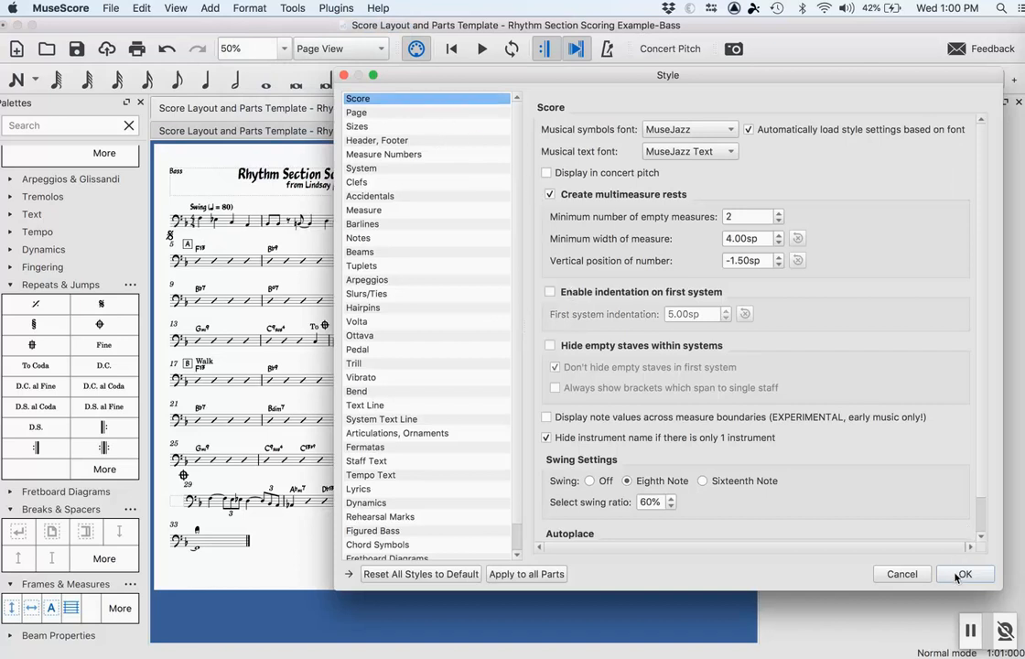
click(962, 575)
- Turn off indentation on the first system in the Guitar part's style settings
click(498, 131)
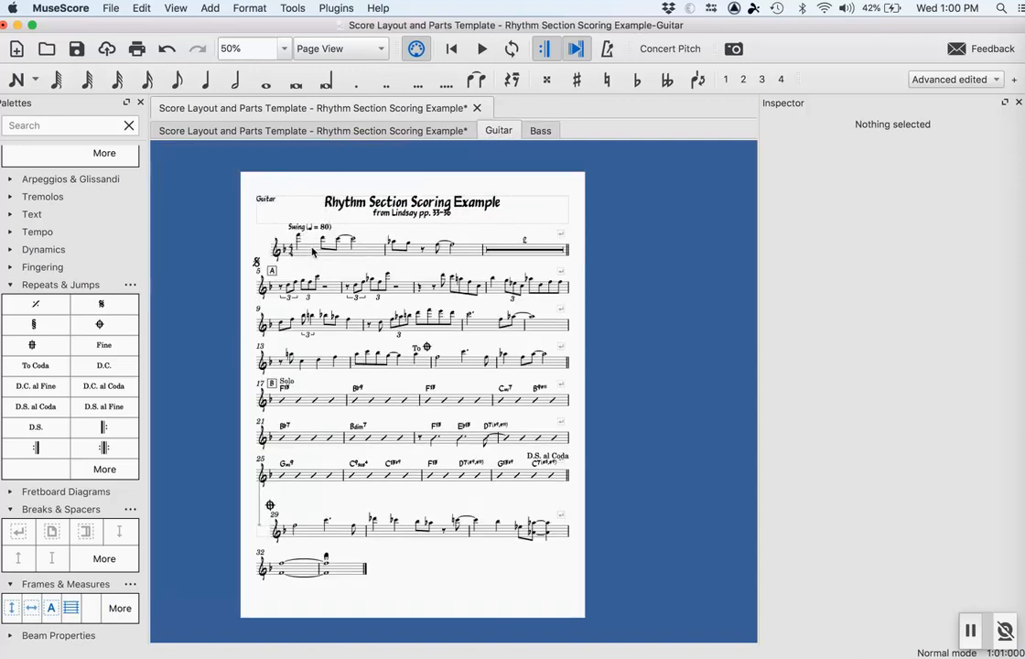
click(249, 8)
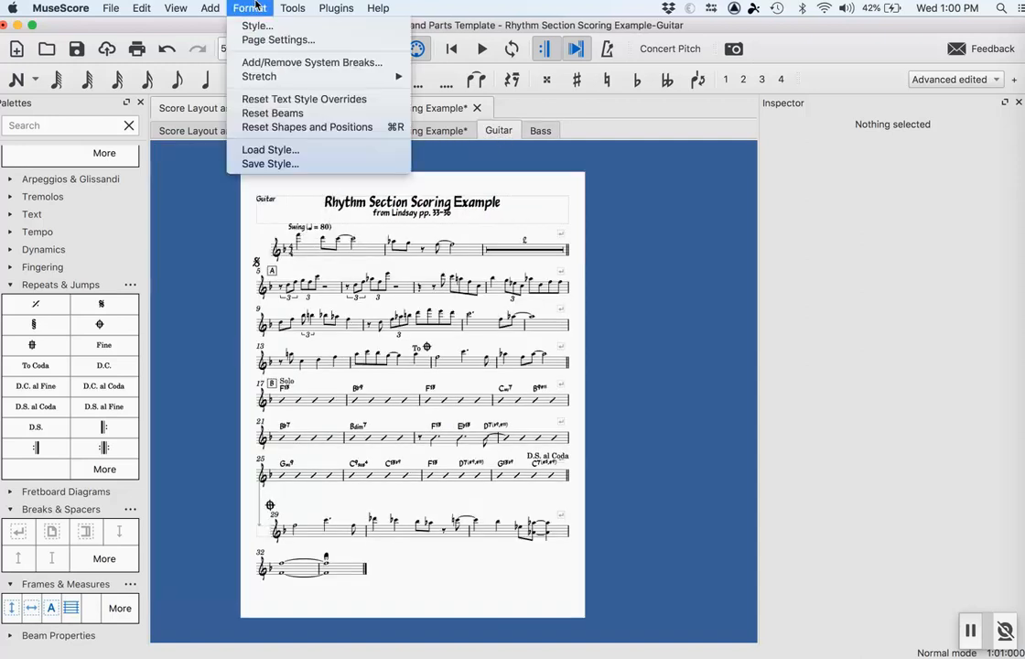
click(253, 27)
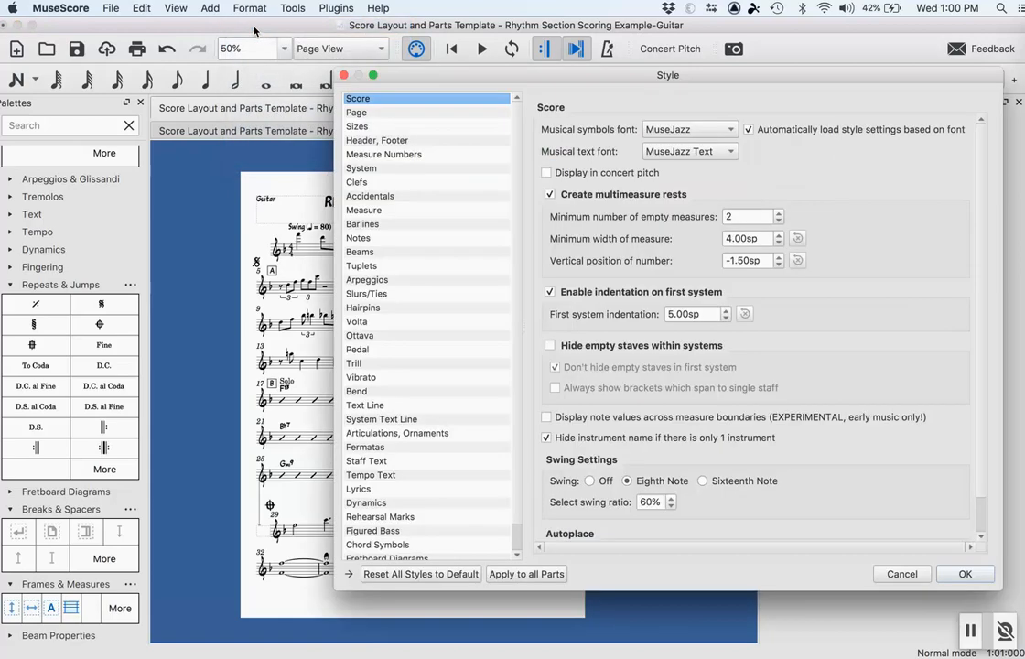
click(550, 291)
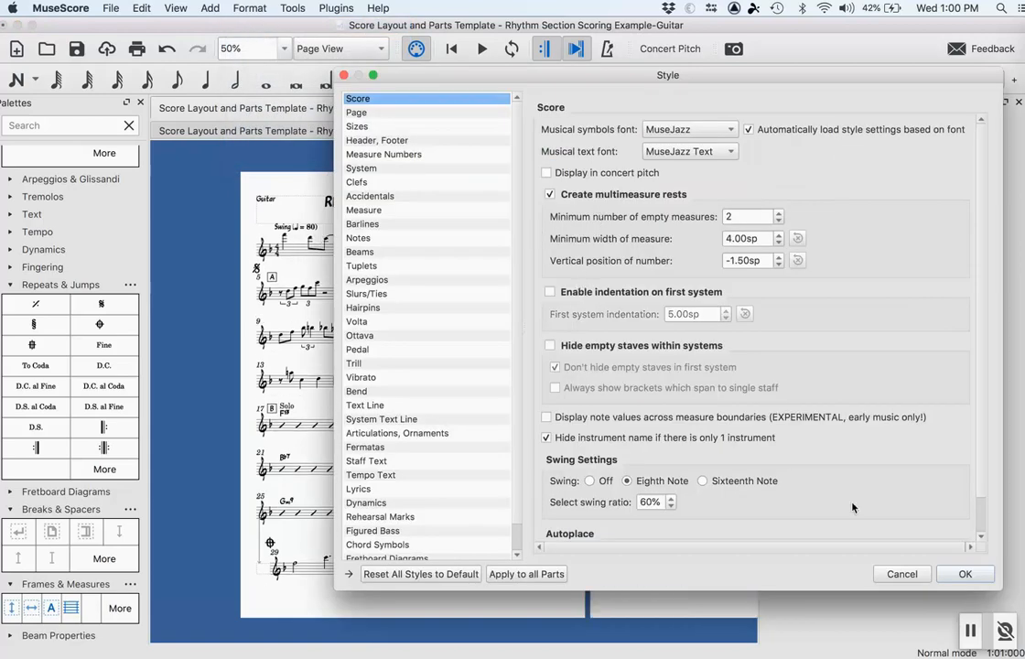
click(961, 574)
- Shorten the staff spacer below measure 25 to bring the Guitar part's final system back onto the first page
scroll(517, 422, down, 1)
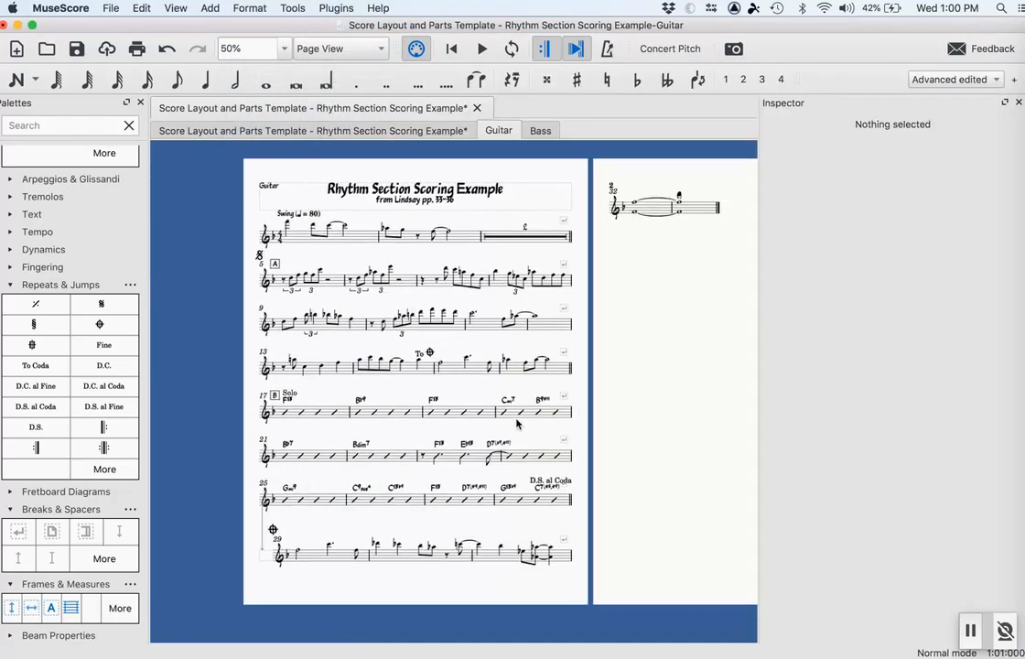
scroll(436, 478, right, 3)
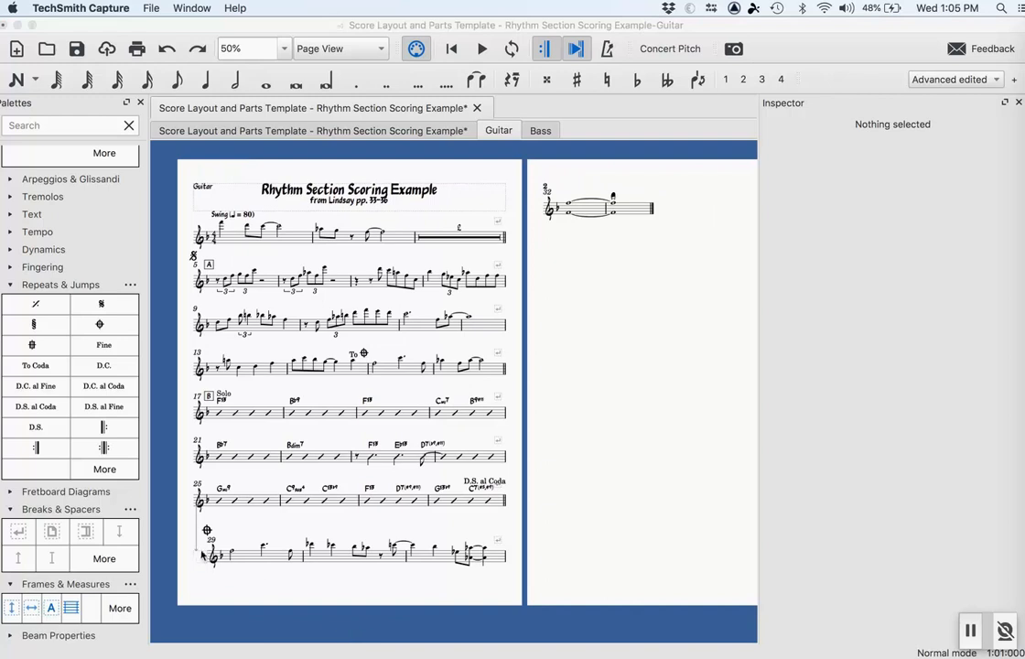
click(195, 552)
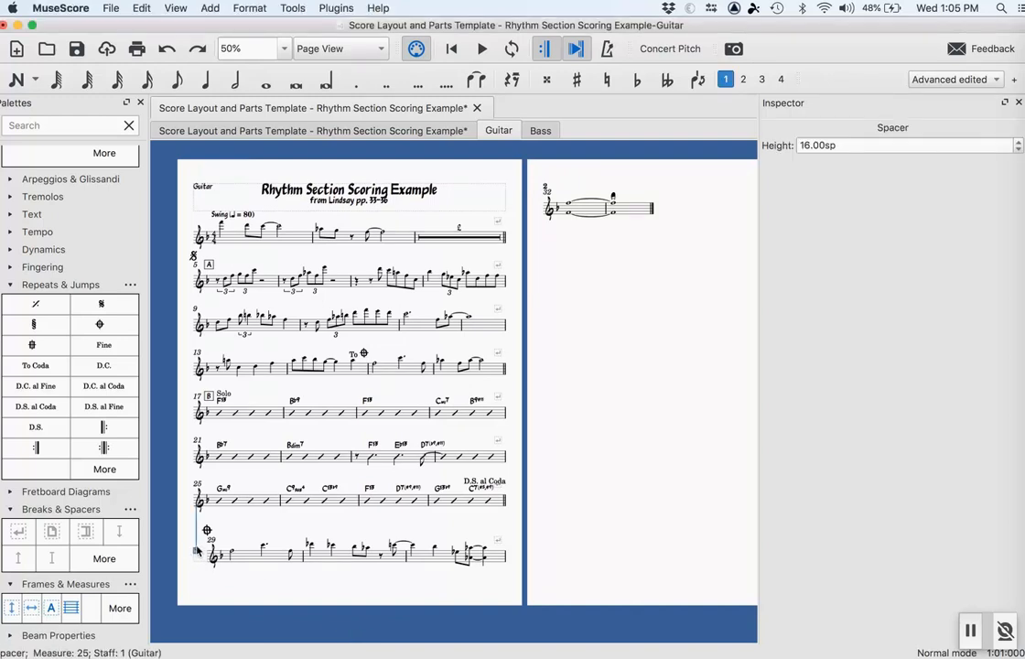
double_click(195, 552)
click(421, 569)
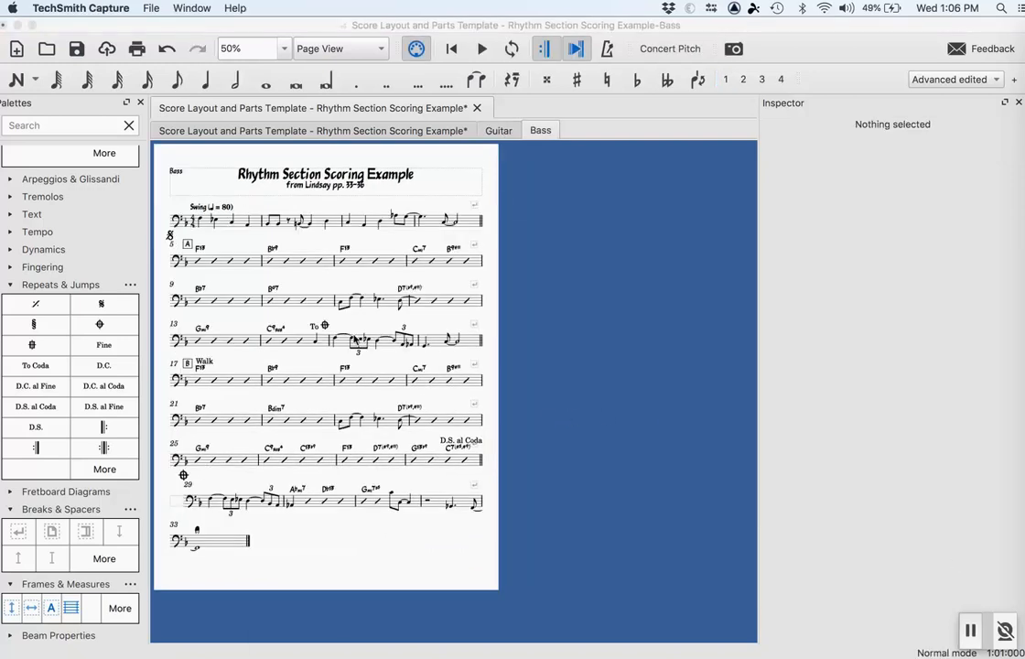
- Move the subtitle slightly further below the title in the Guitar part, the Bass part and the full score
click(498, 130)
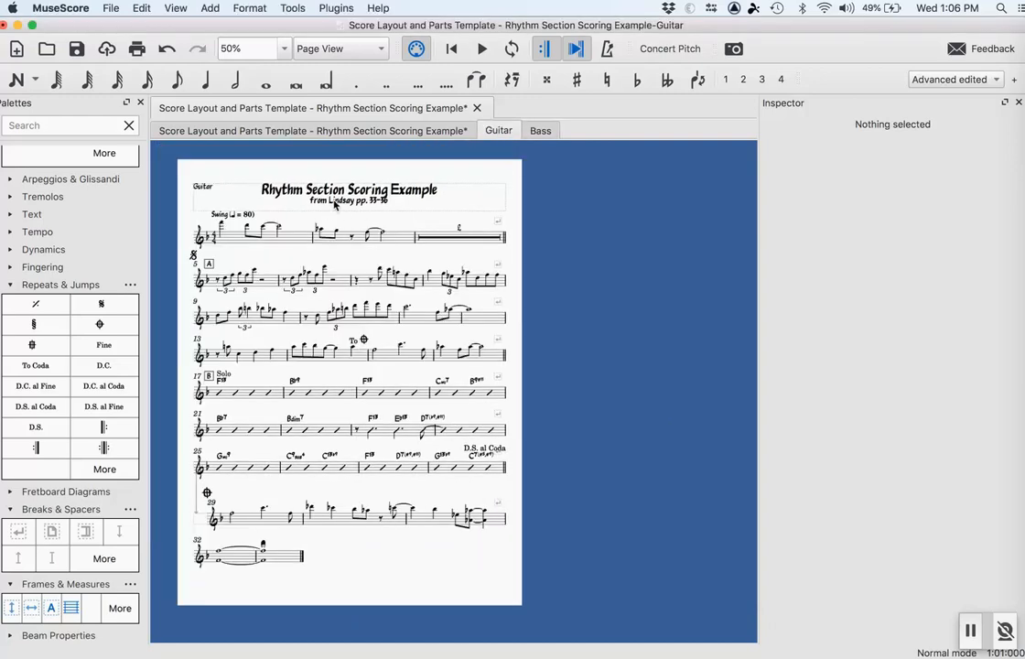
click(334, 207)
click(540, 130)
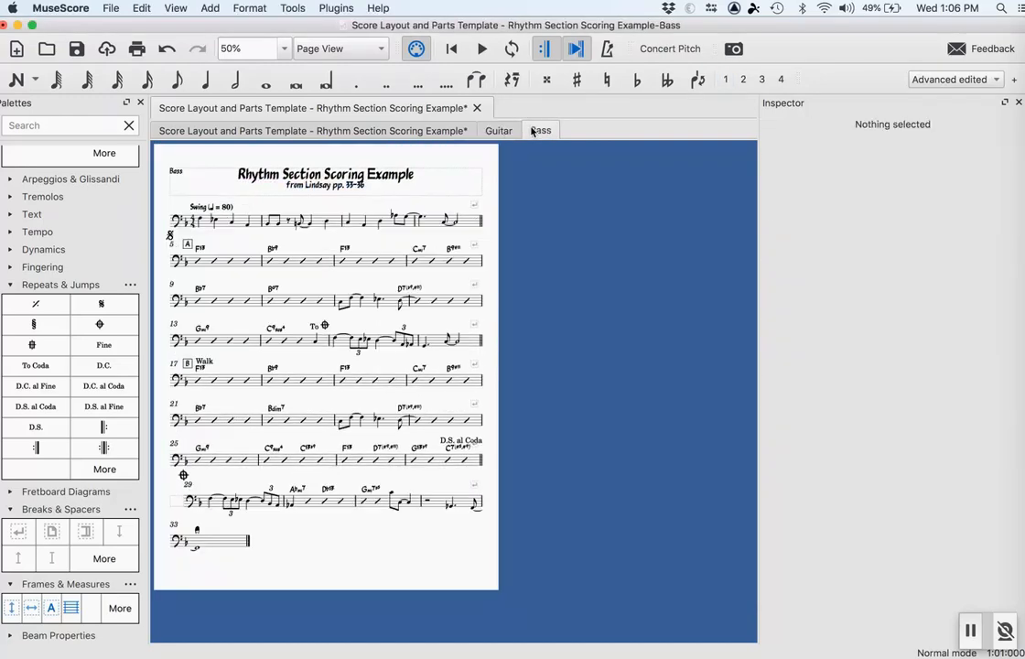
click(334, 187)
drag(334, 193, 334, 197)
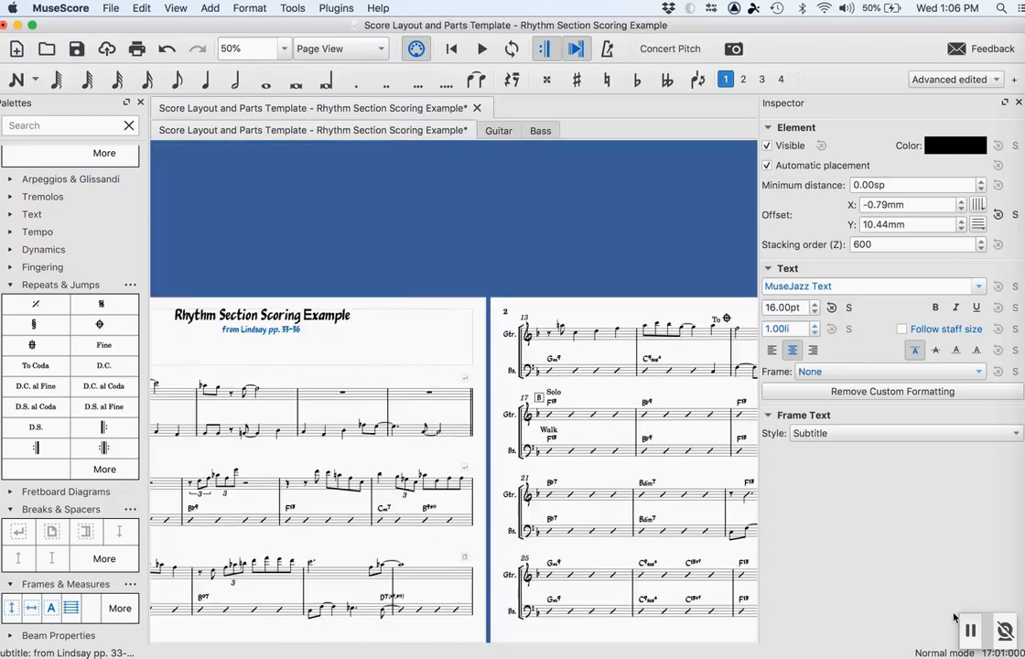
- Play back the full score from the first guitar note in measure 1
drag(280, 360, 424, 256)
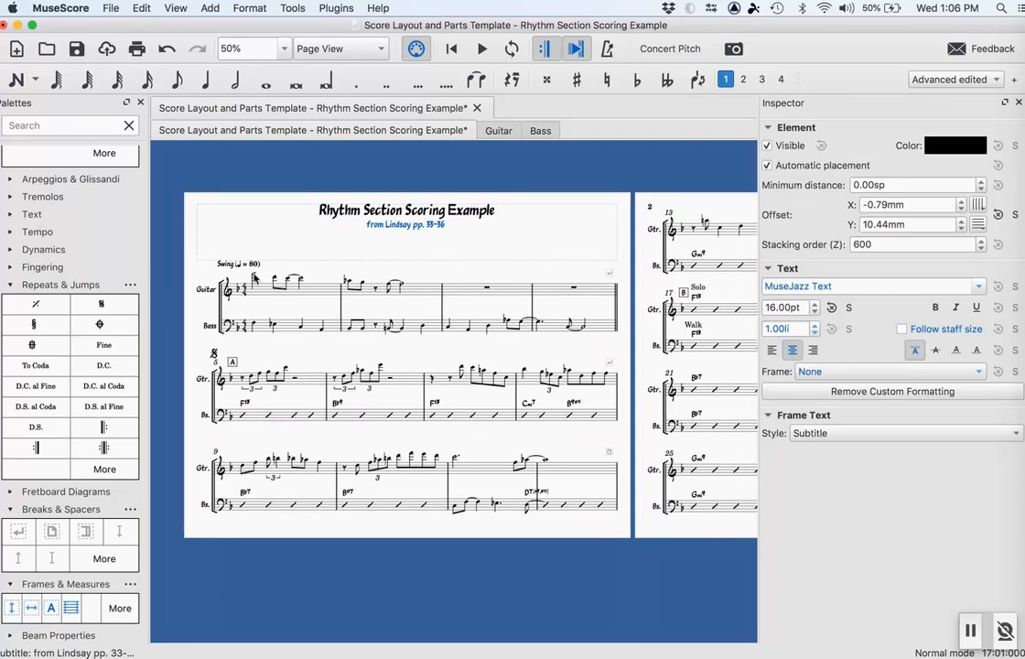
click(255, 277)
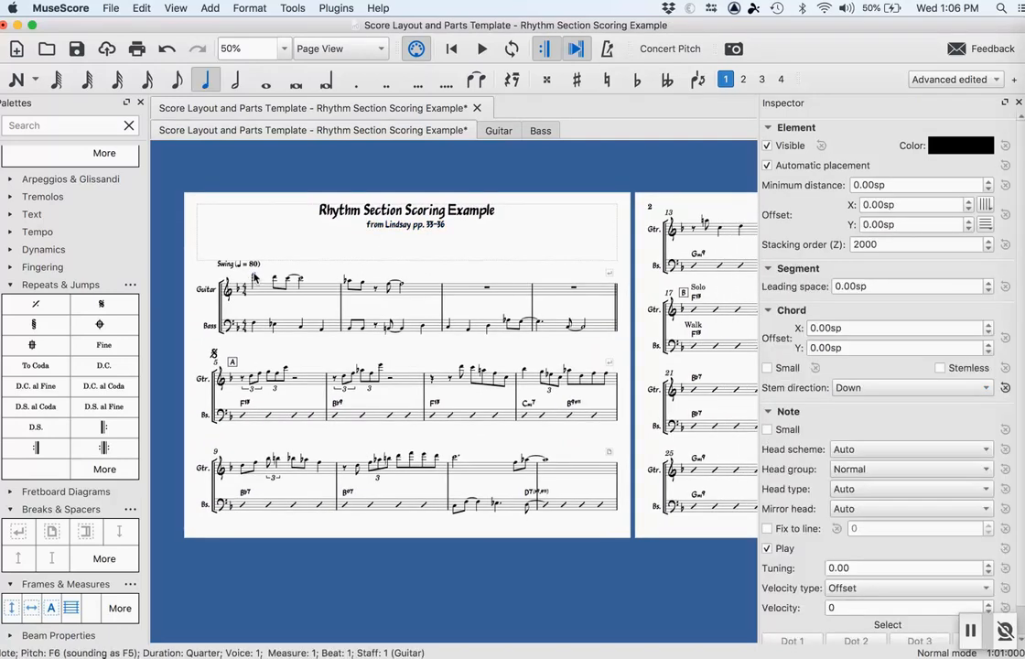
click(482, 49)
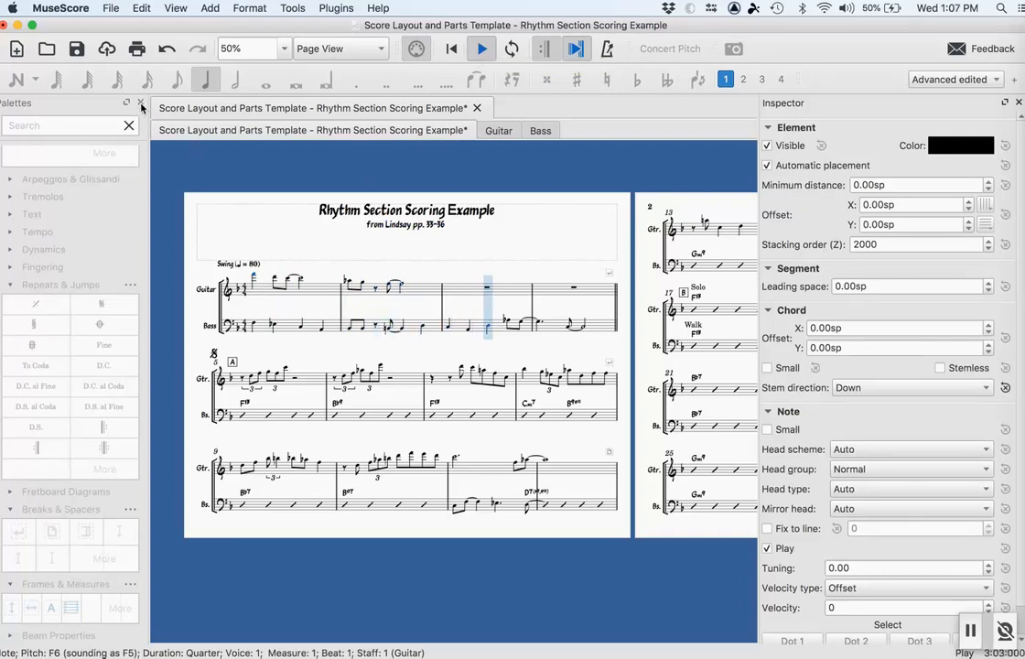
scroll(492, 341, up, 2)
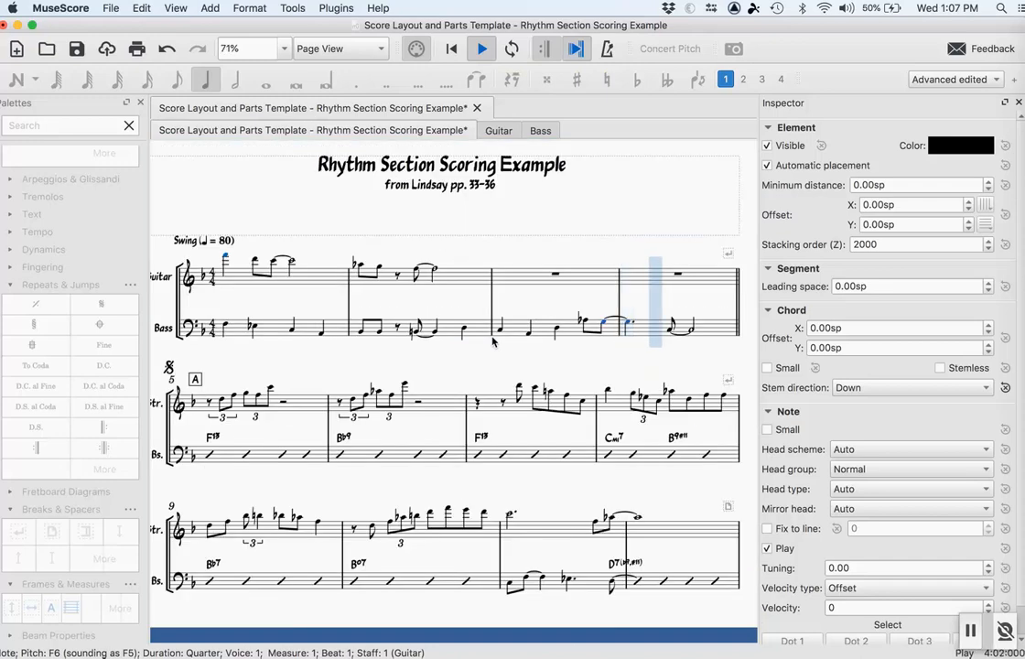
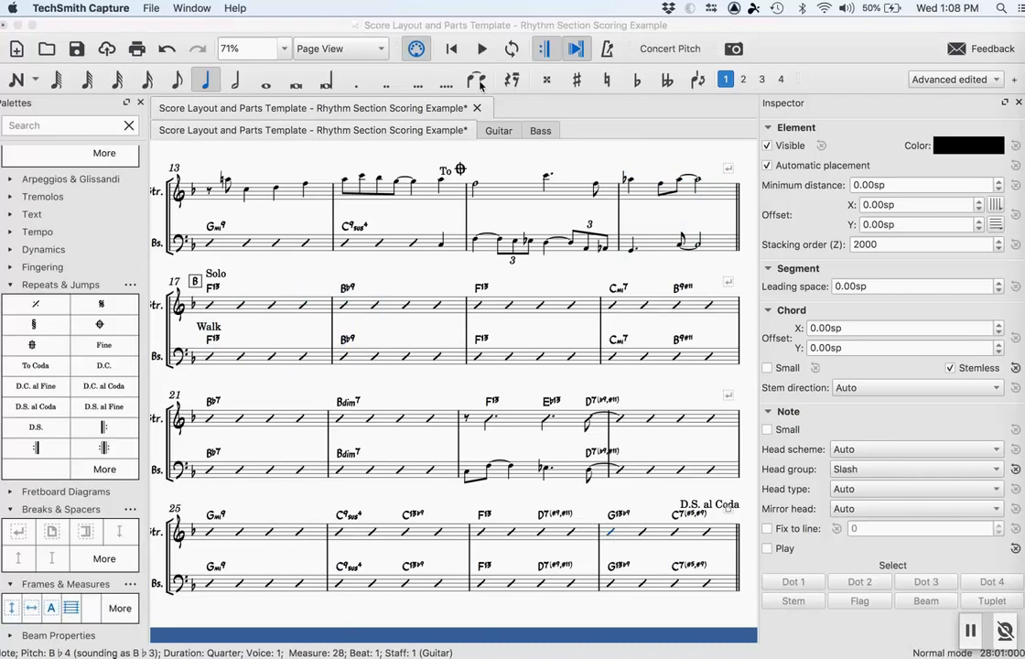
- Play back the score from the guitar's first beat in measure 28, through the D.S. al Coda to the final measure
click(482, 50)
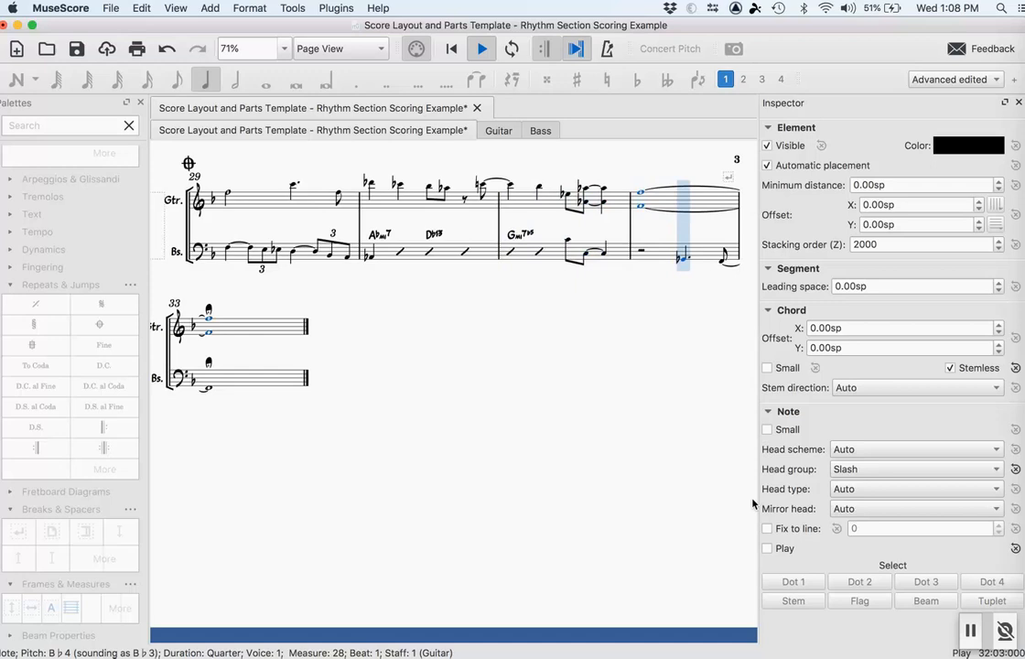
click(970, 630)
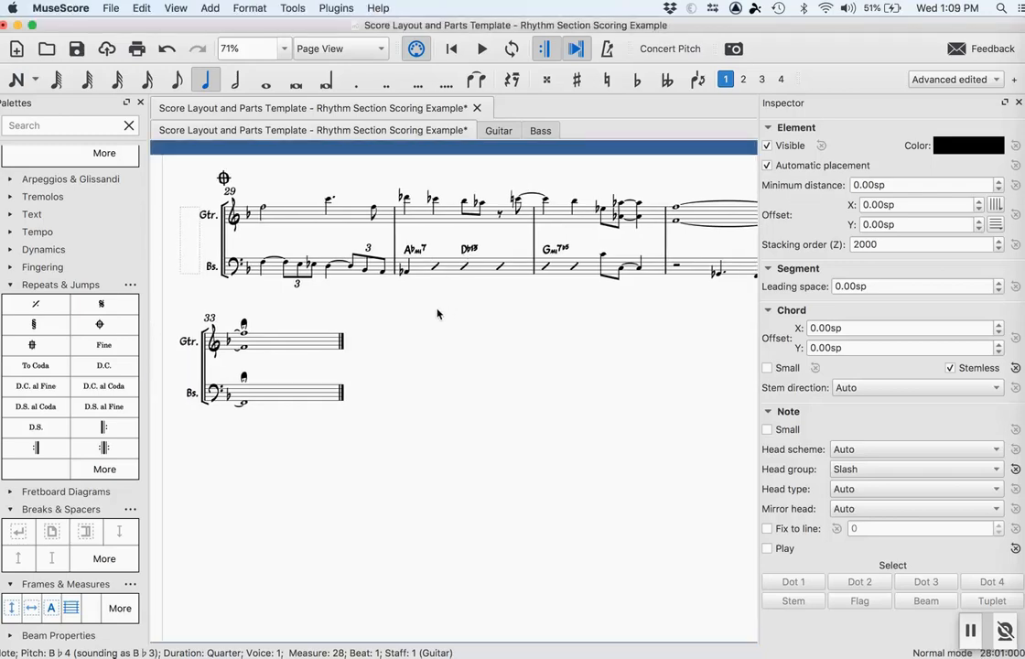
- Copy the bass "Walk" staff text from measure 17 to the first bass slash of measure 5 in the full score
drag(439, 313, 619, 373)
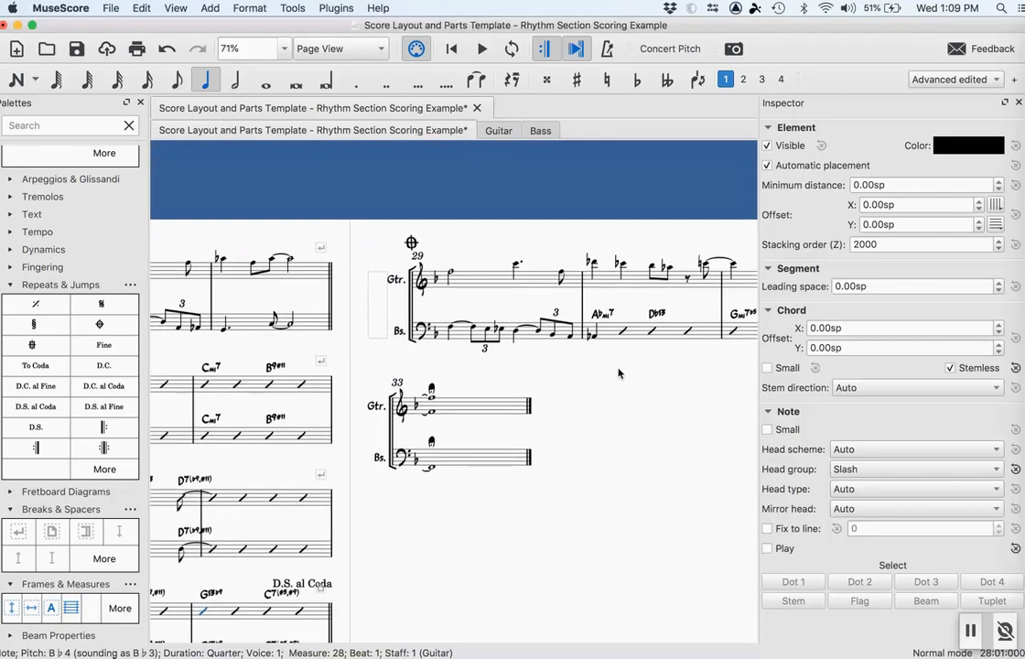
scroll(514, 499, left, 10)
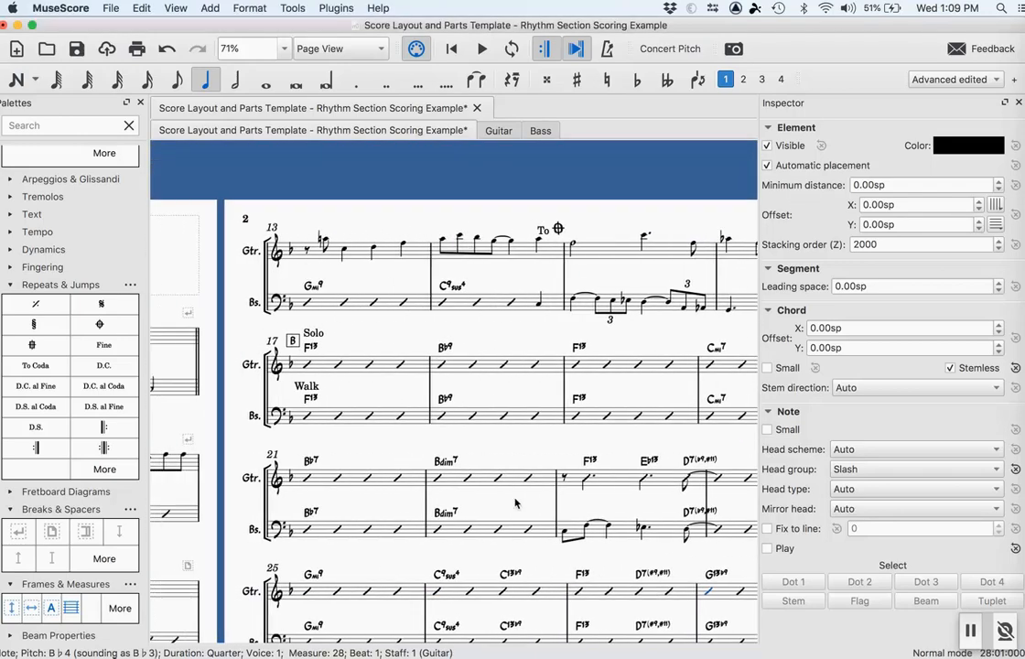
scroll(514, 503, left, 10)
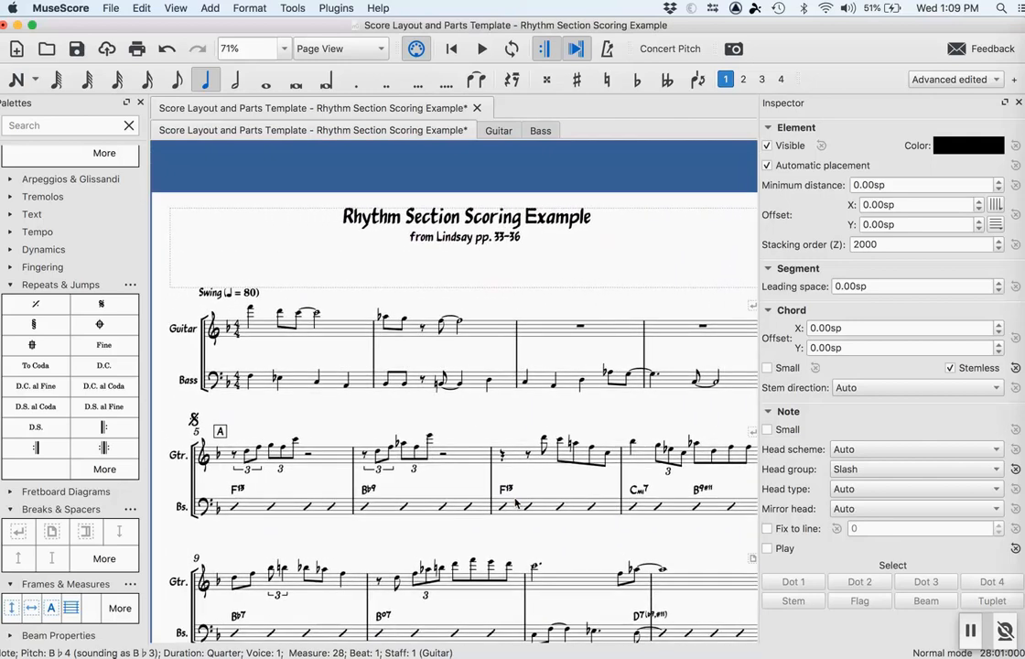
scroll(515, 502, down, 2)
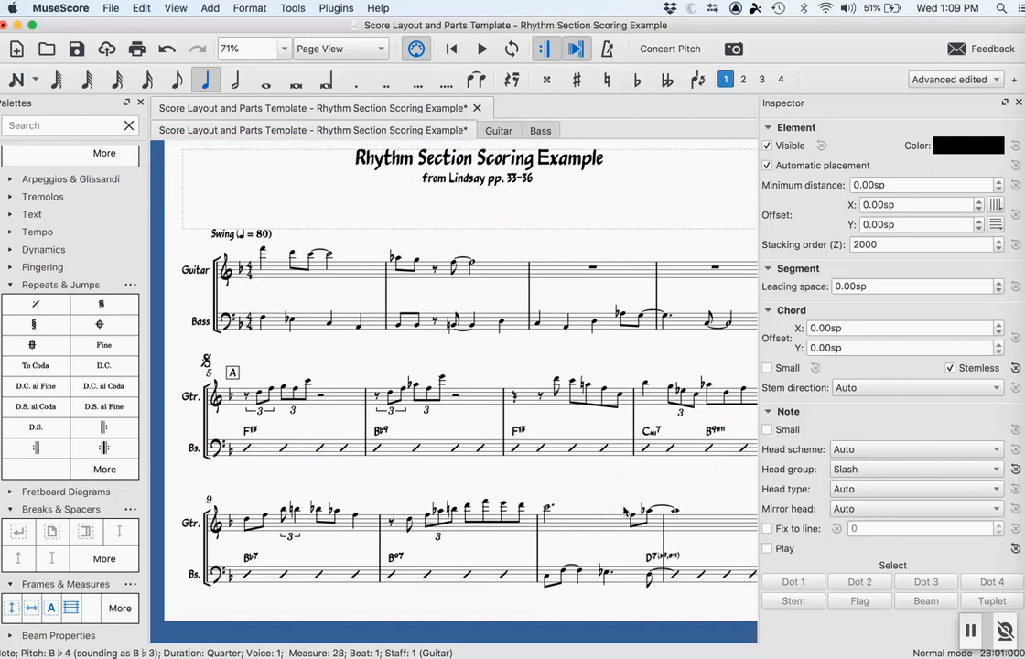
scroll(604, 498, right, 10)
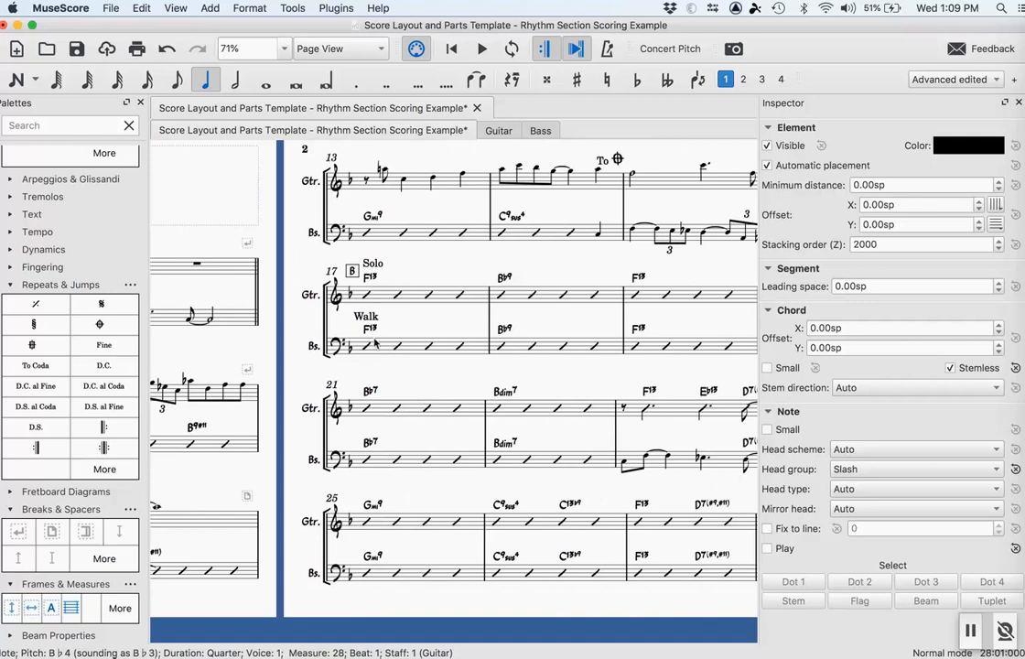
click(366, 318)
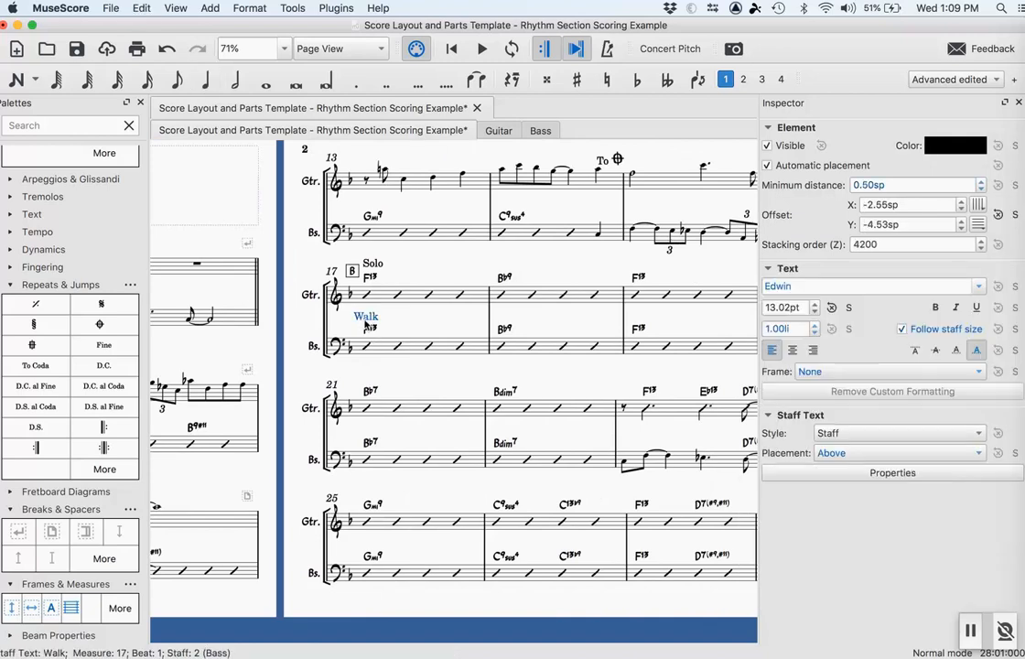
scroll(316, 329, left, 5)
scroll(317, 328, left, 3)
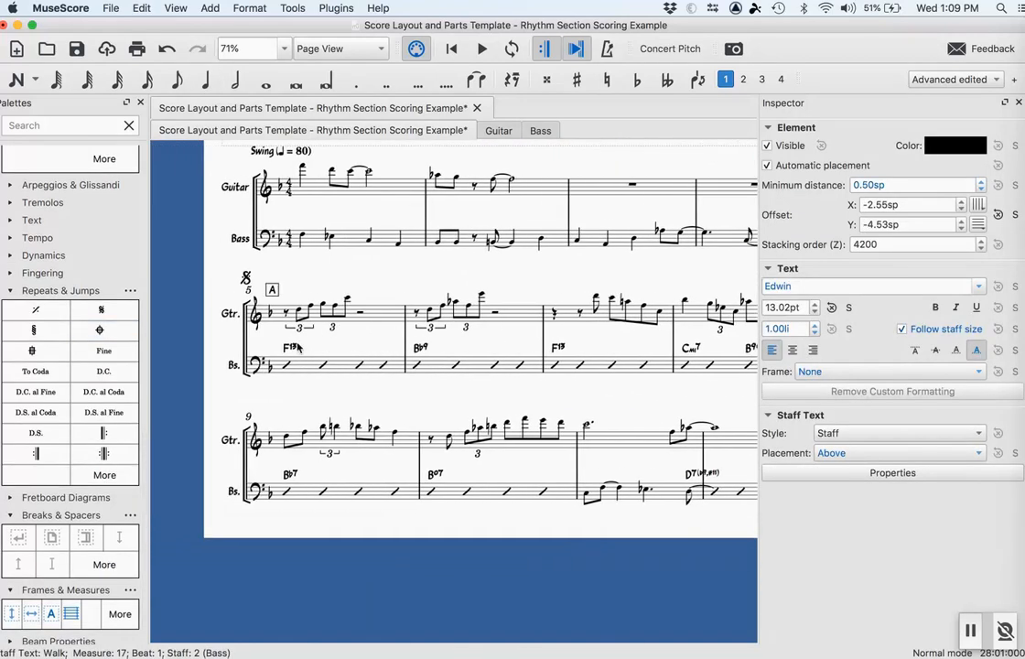
click(288, 367)
text(Walk)
click(318, 350)
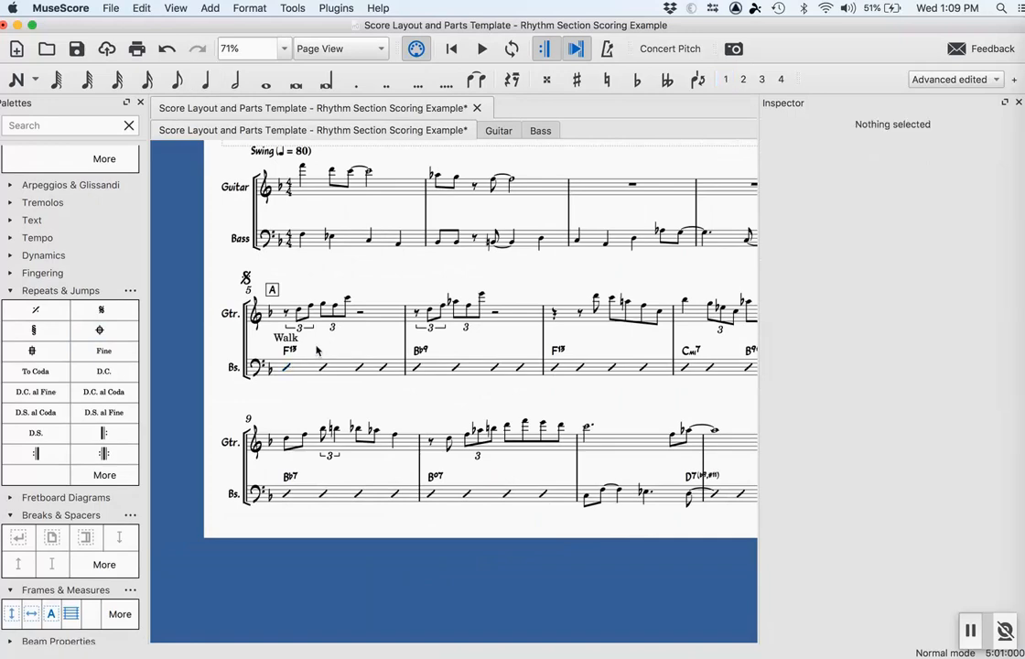
- Shift rehearsal mark A in the Bass part slightly left and down so it sits beside the "Walk" text at measure 5
click(540, 130)
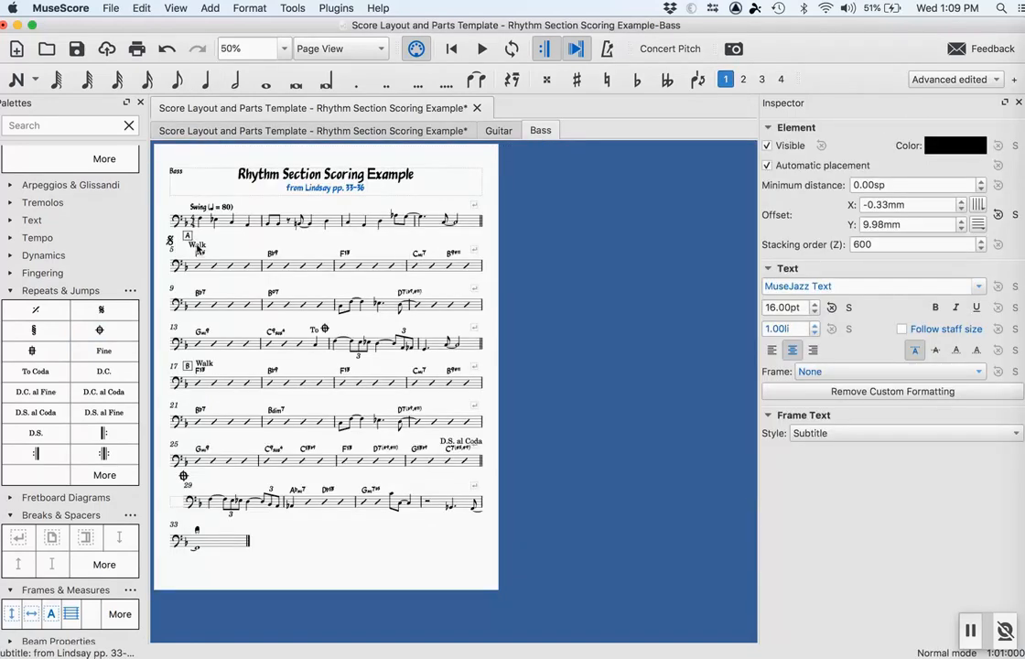
drag(189, 236, 184, 242)
click(225, 243)
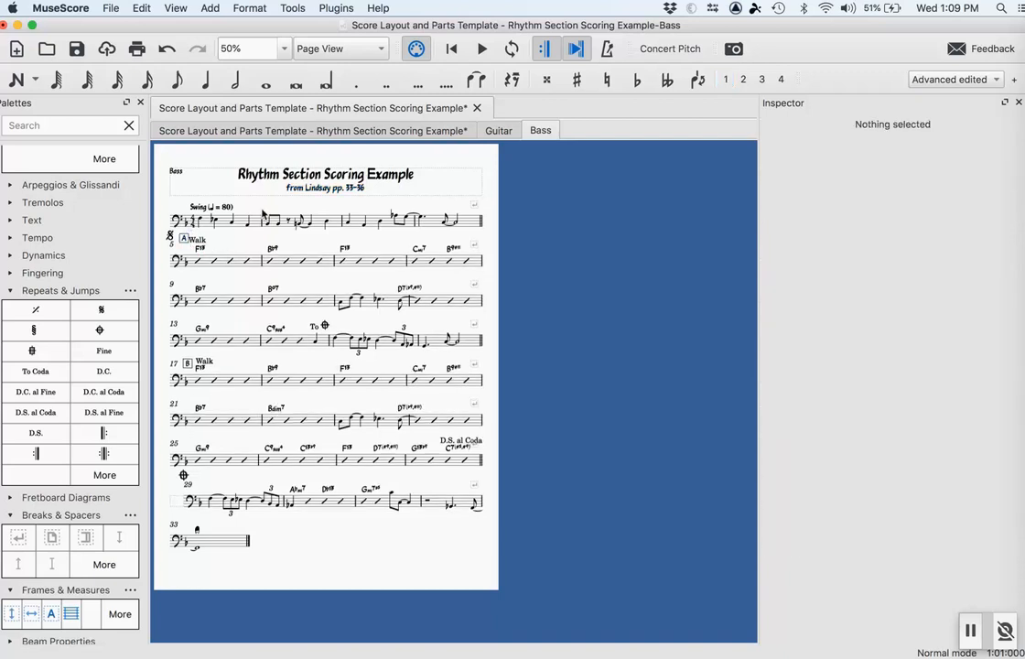
- From the full score, start a PDF export of the full score, Guitar and Bass, with all scores combined into one file
click(336, 132)
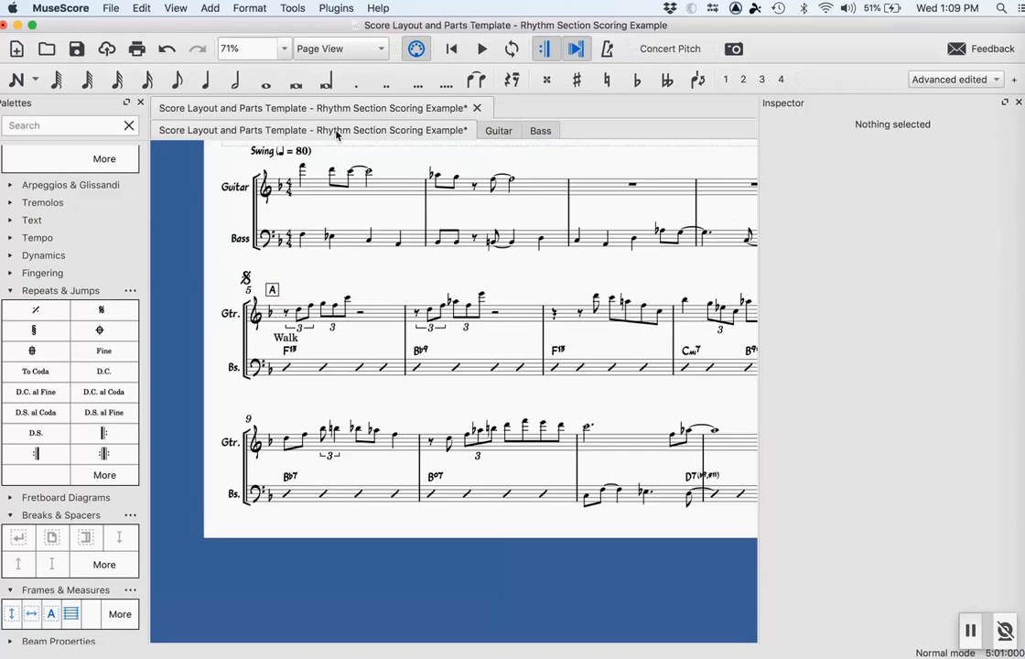
scroll(348, 226, up, 5)
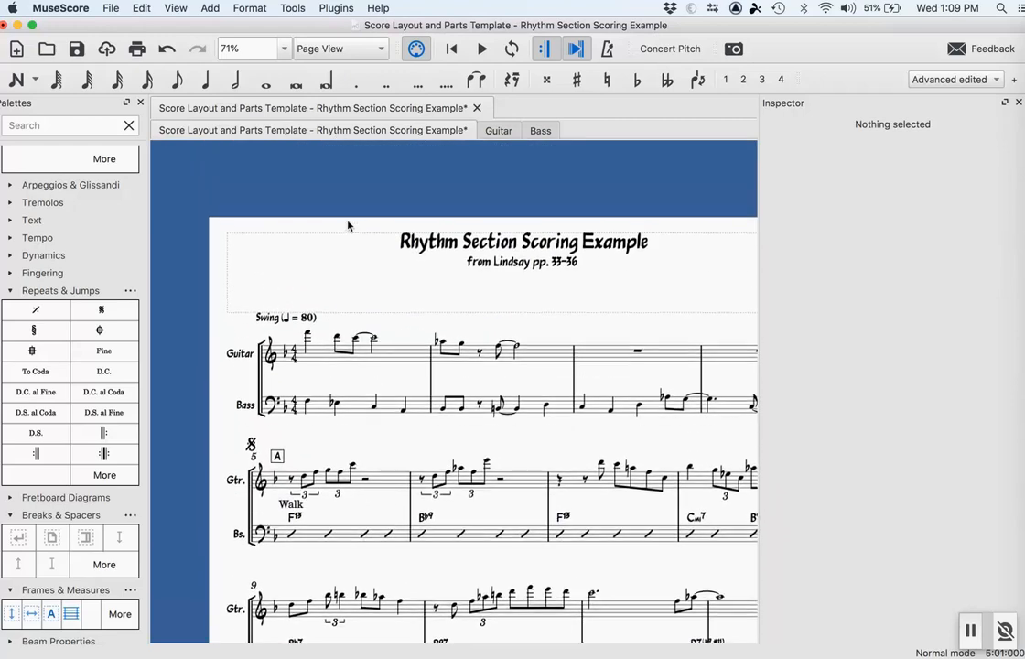
scroll(347, 226, left, 1)
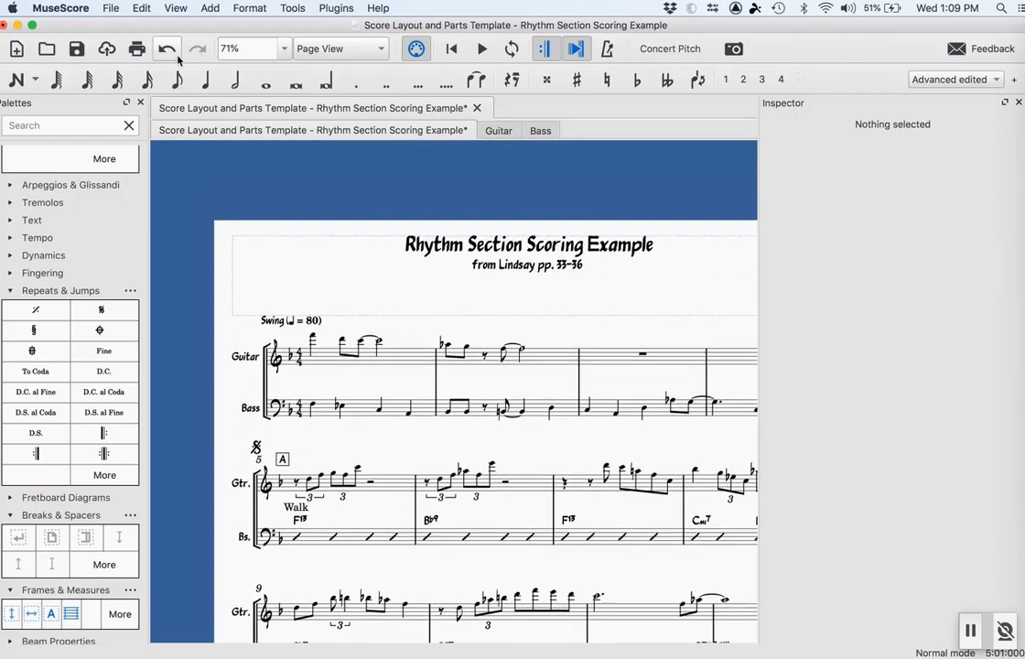
click(111, 7)
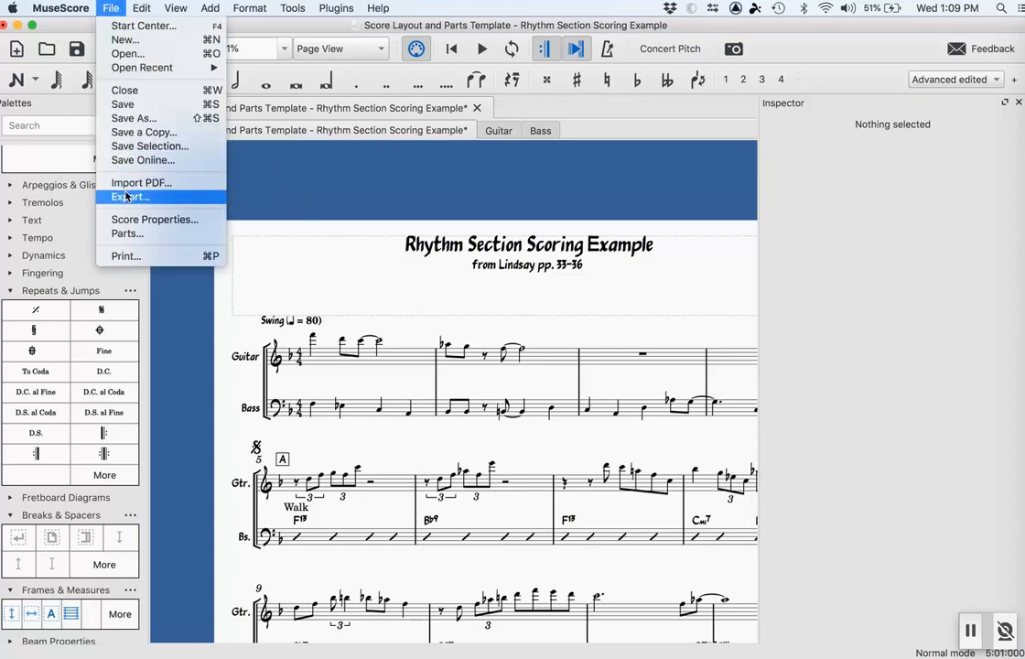
click(128, 196)
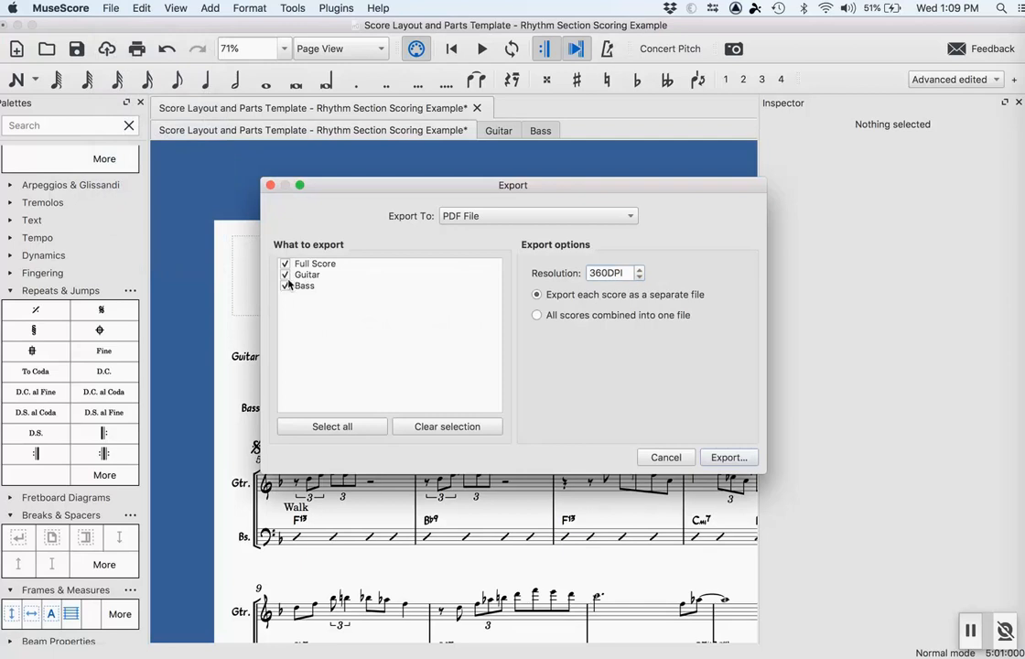
click(568, 317)
click(723, 457)
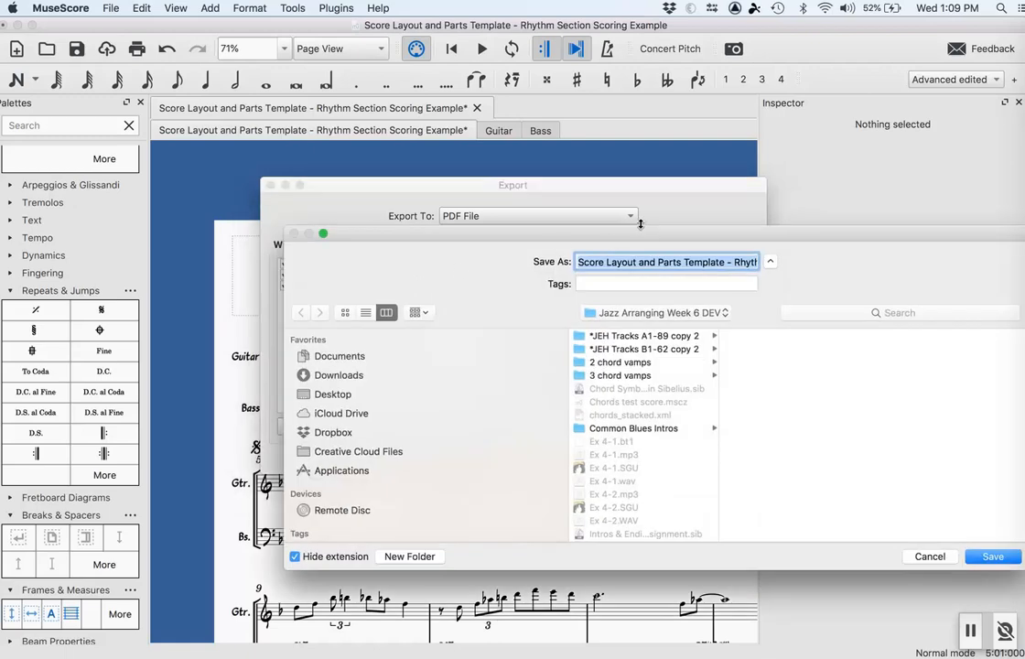
- Save the combined PDF to the Desktop, named "Score Layout and Parts" followed by the surname in capitals
text(Guter)
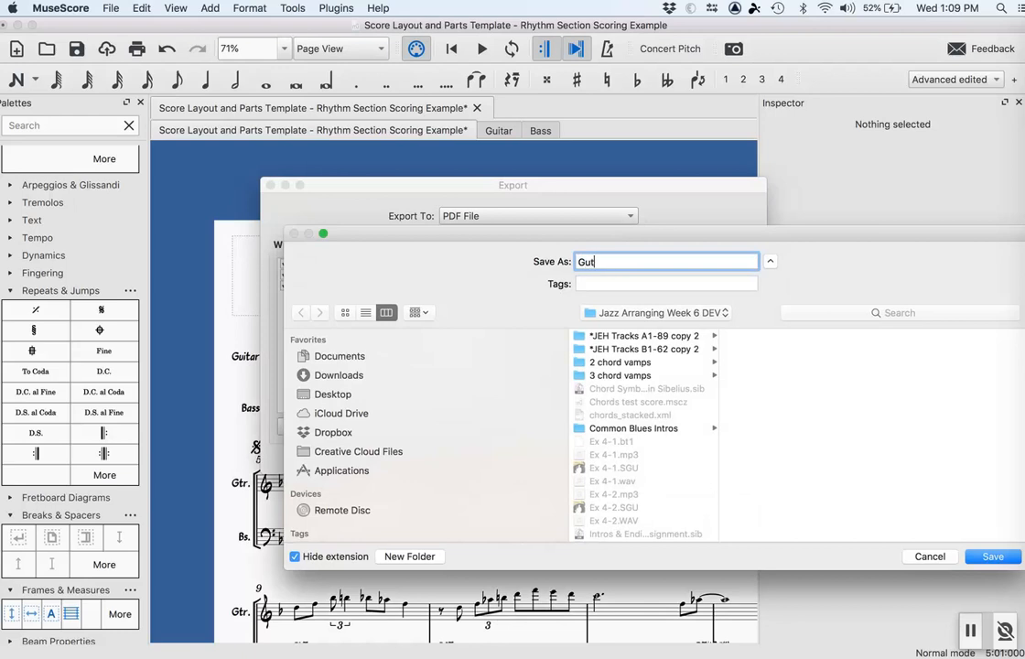
key(BackSpace)
key(BackSpace)
key(BackSpace)
text(Score Layout and Parts GUTER)
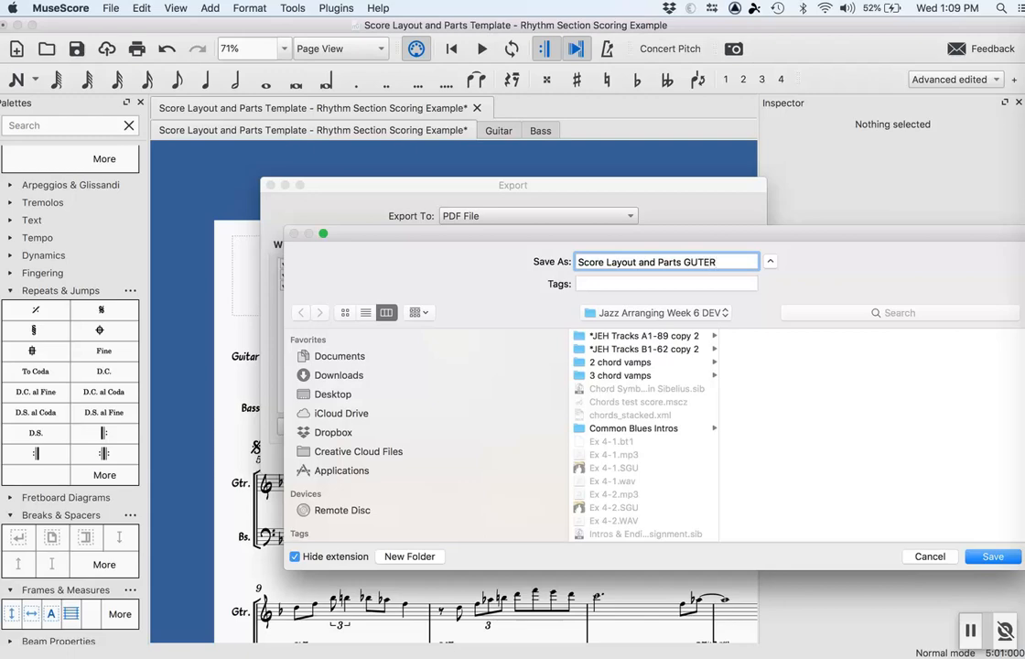
key(super+d)
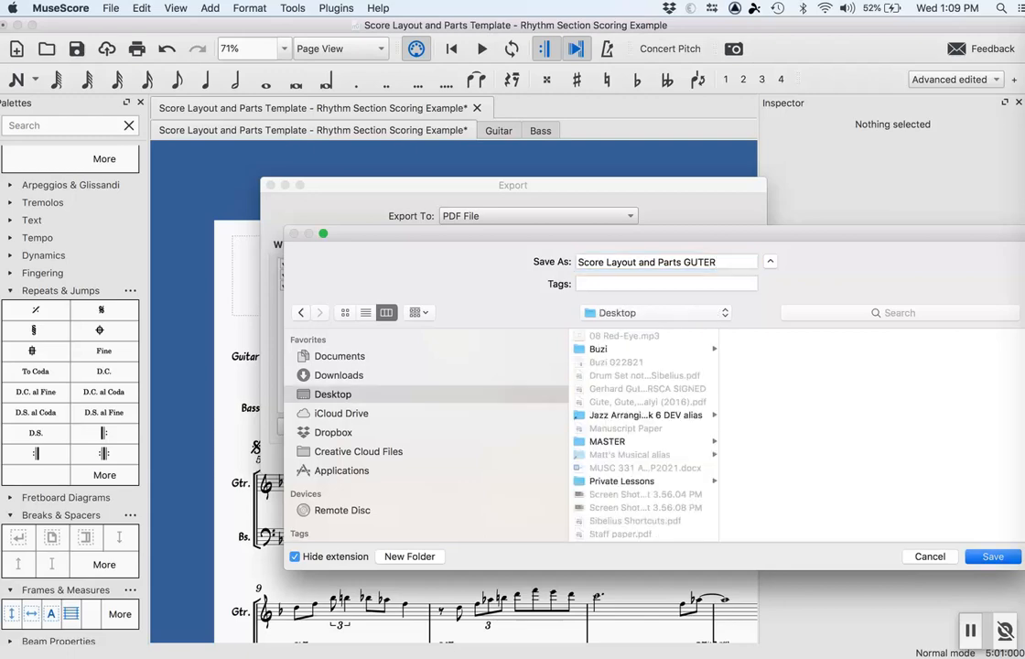
key(Return)
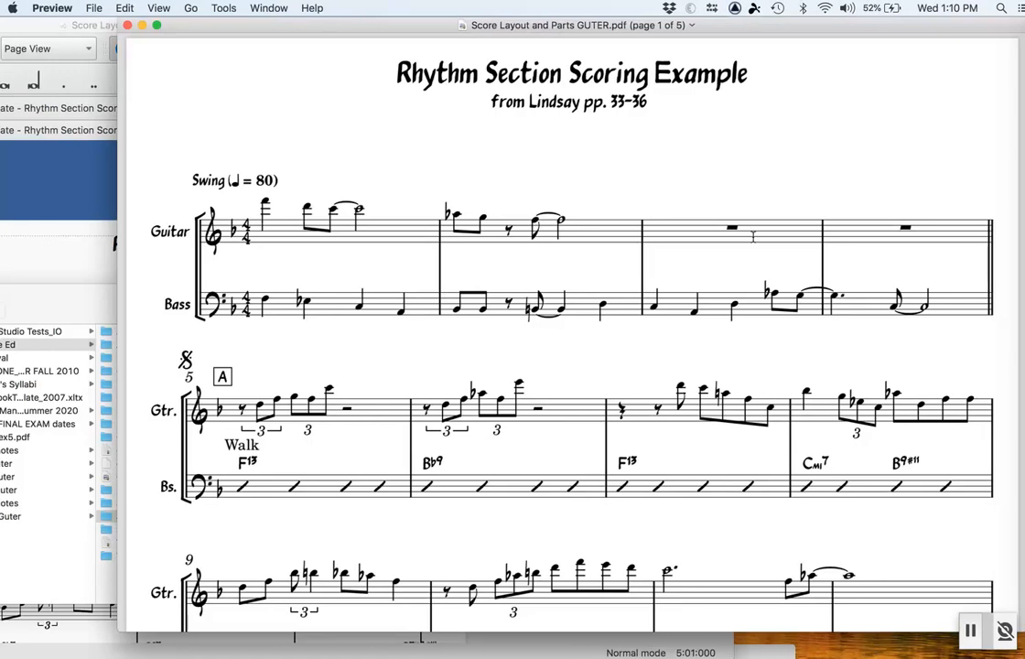
- Review the exported PDF in Preview, checking the full score, Guitar part and Bass part pages through to the end
scroll(631, 284, down, 5)
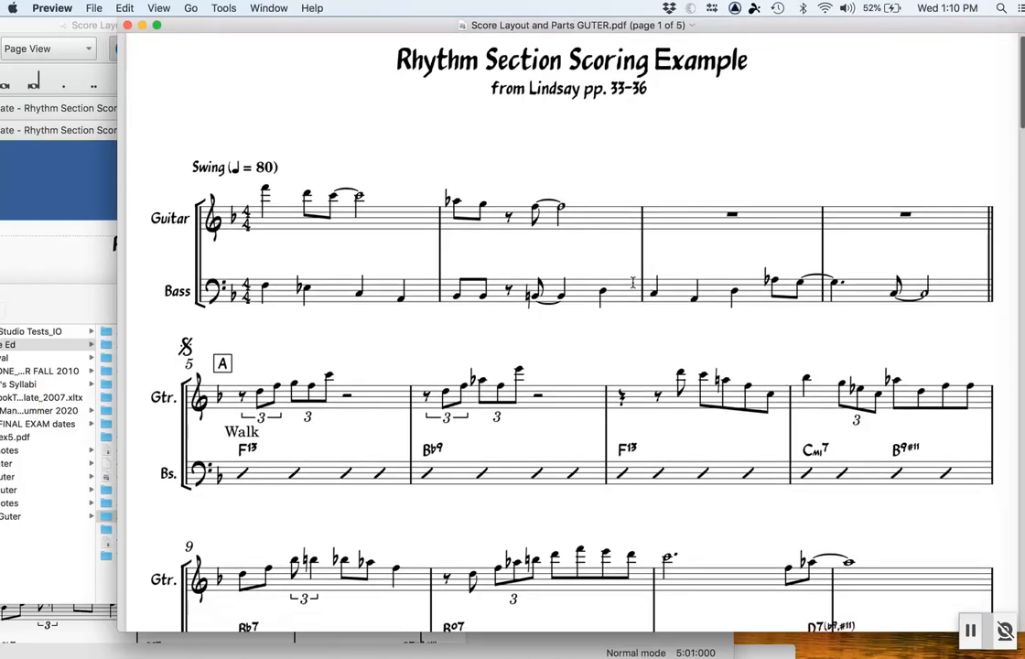
scroll(632, 282, down, 20)
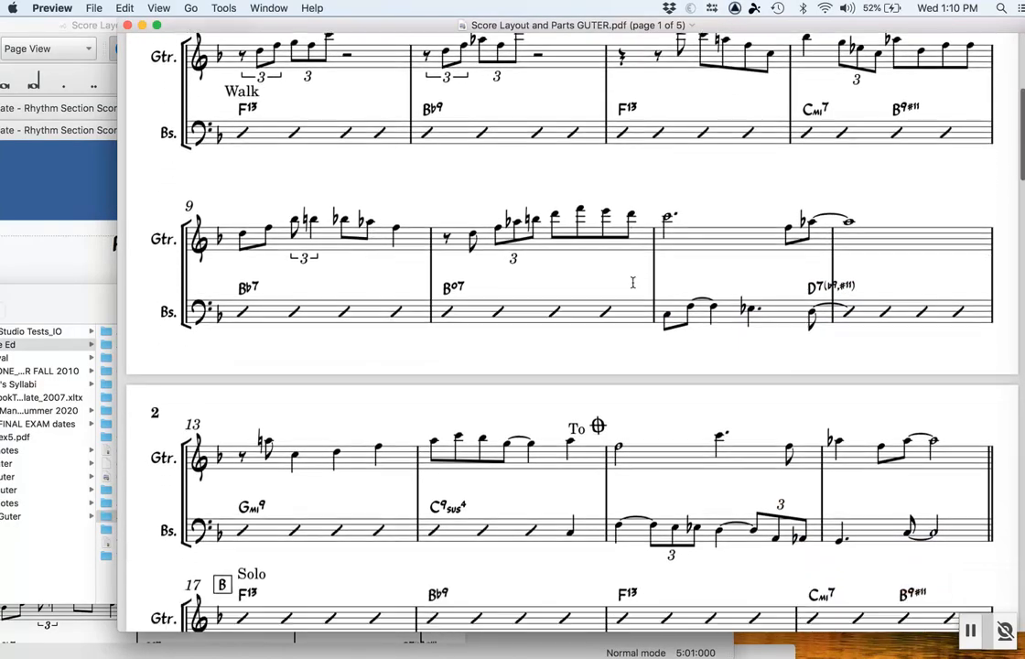
scroll(632, 282, down, 15)
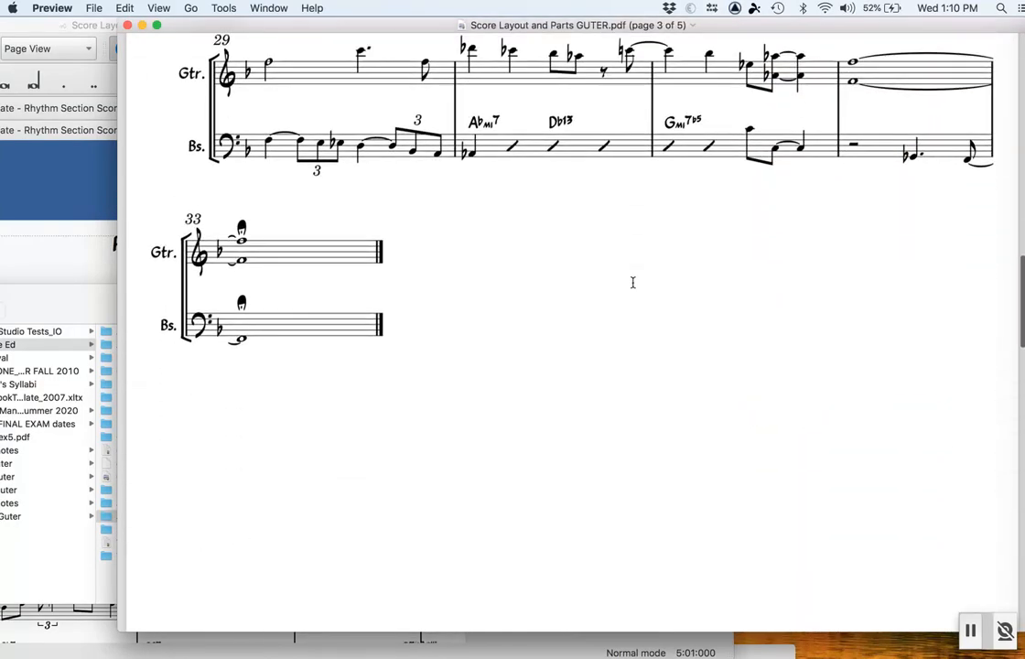
scroll(632, 282, down, 15)
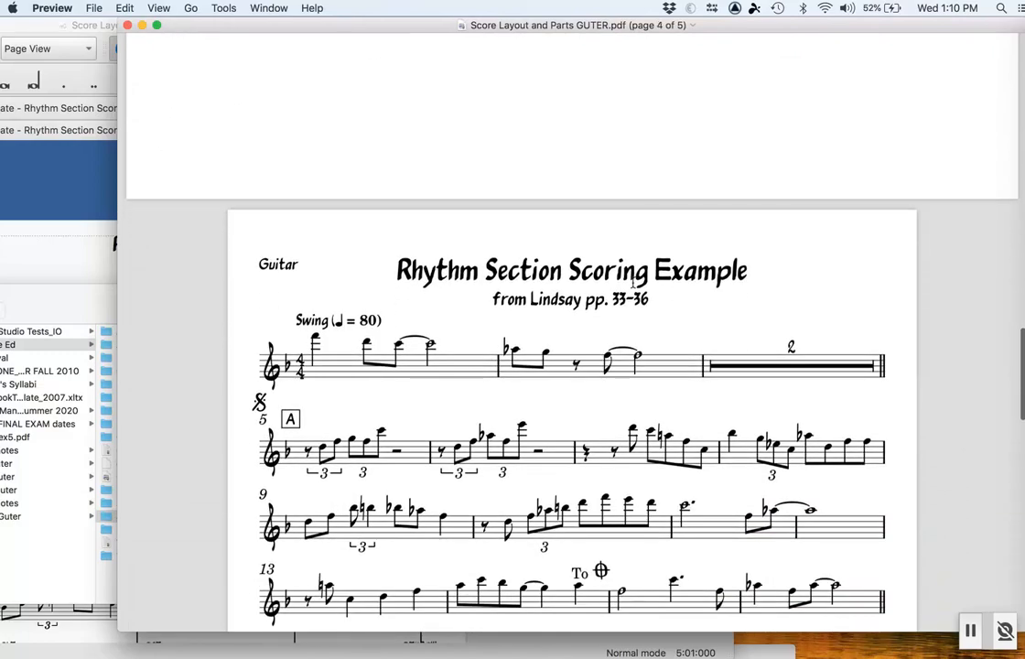
scroll(632, 284, down, 2)
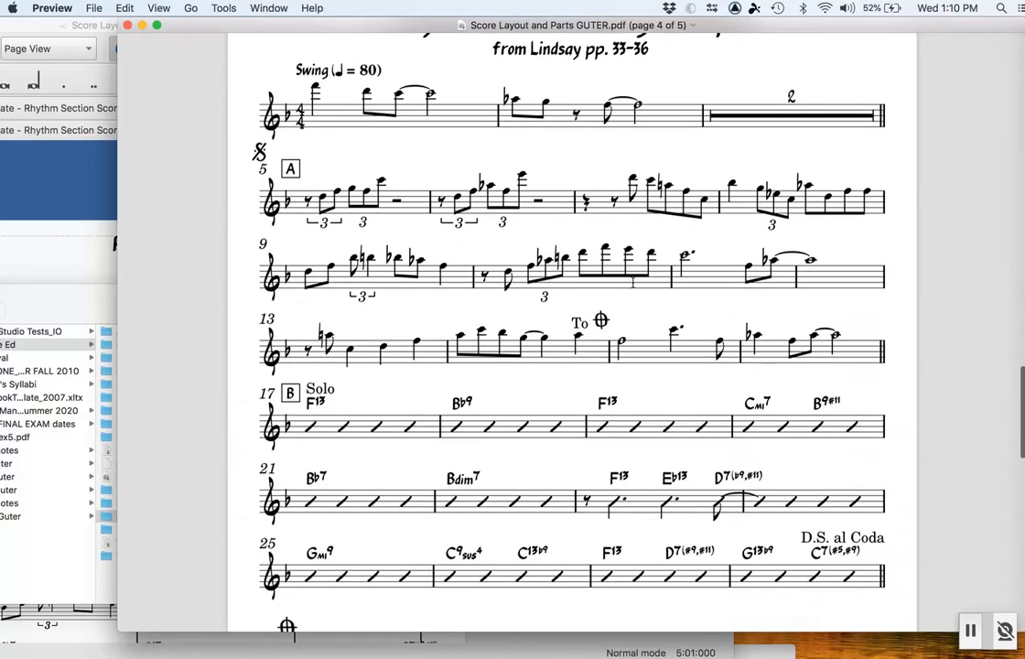
scroll(632, 281, down, 10)
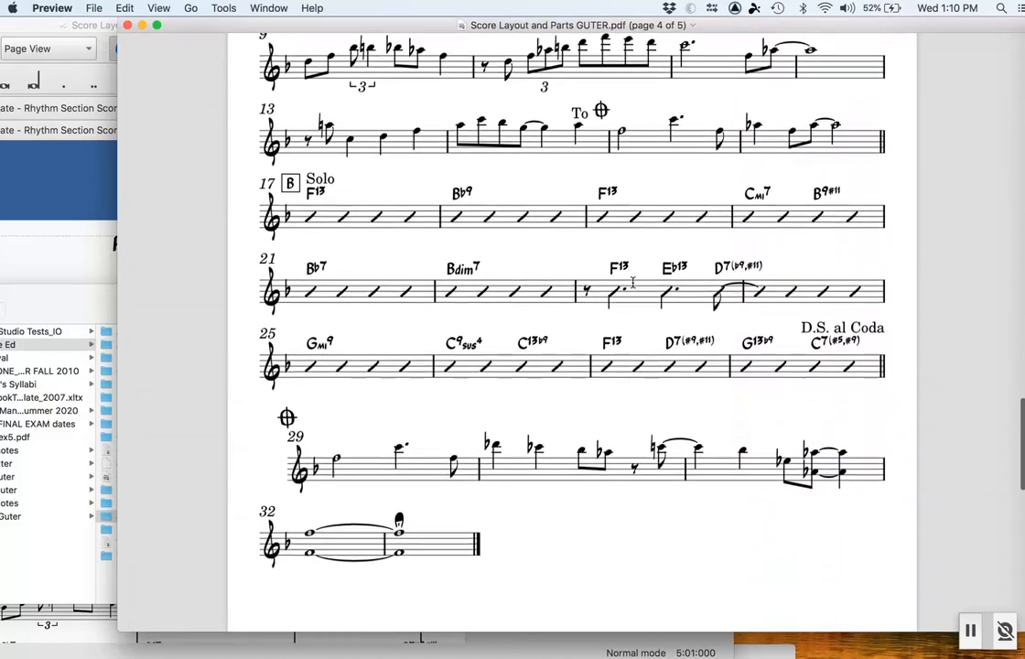
scroll(632, 281, down, 20)
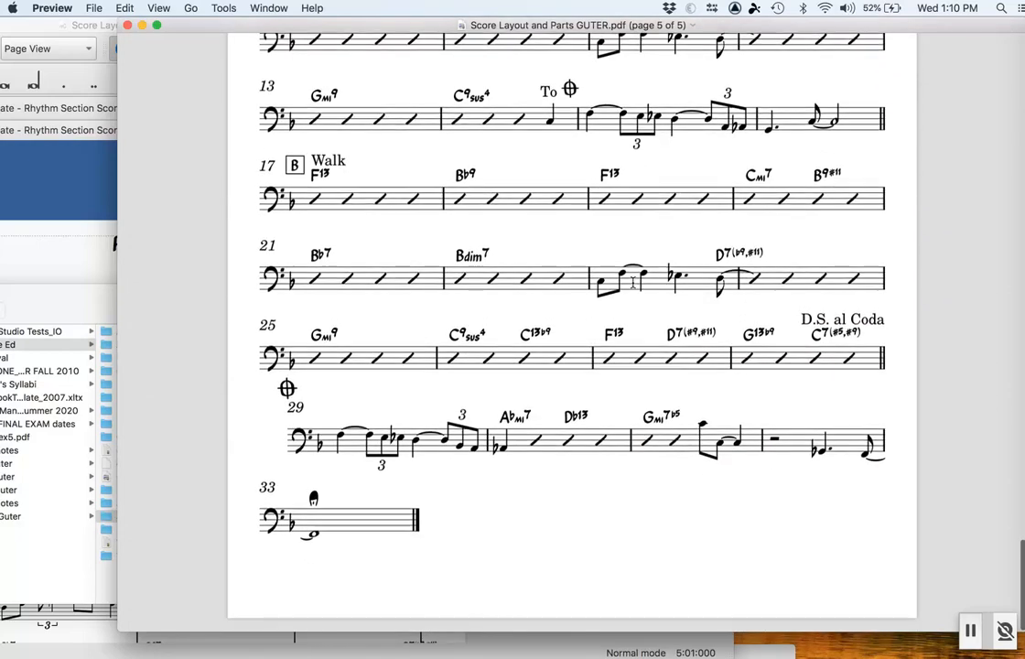
scroll(632, 282, up, 1)
scroll(633, 281, up, 3)
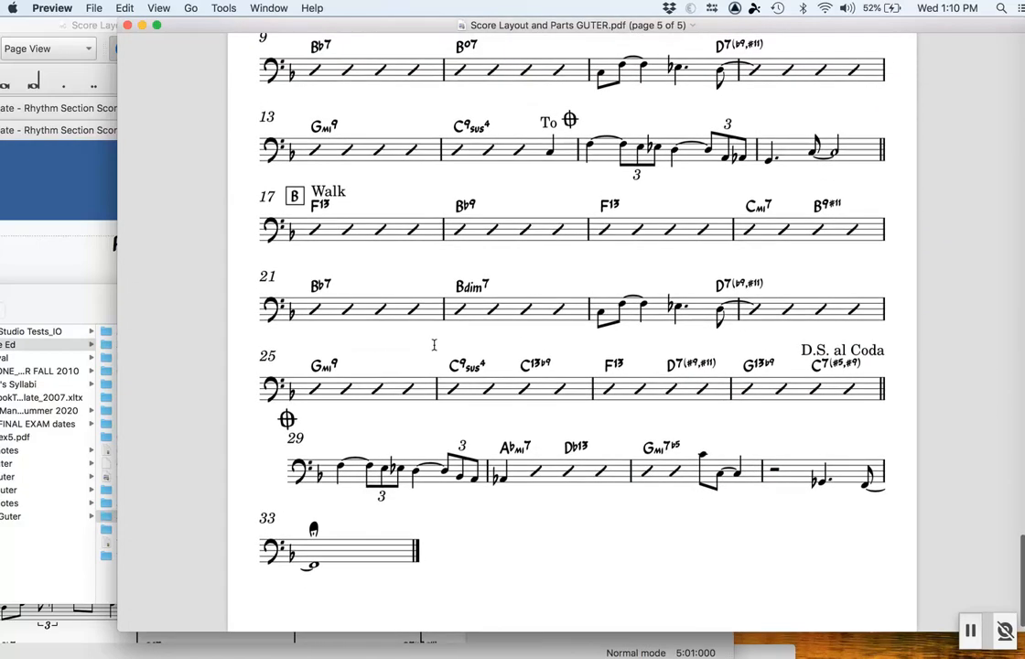